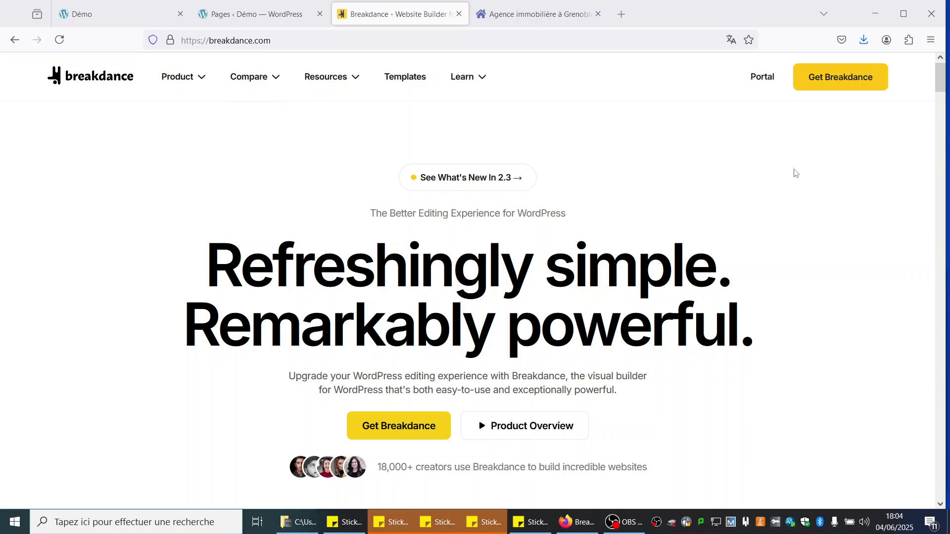
# Step: Open the Breakdance customer portal's downloads and examine the list of plugin versions down to breakdance-2.3.1
pyautogui.click(762, 76)
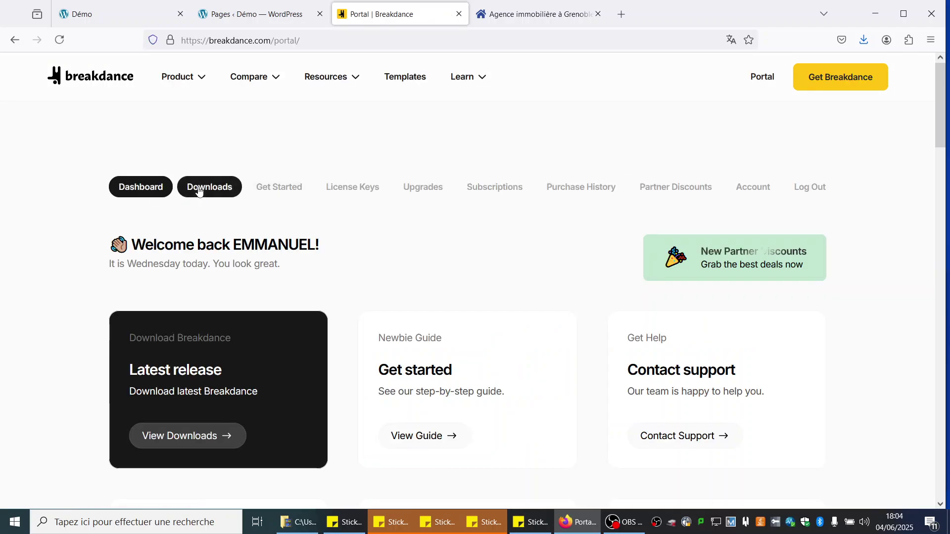
pyautogui.click(203, 187)
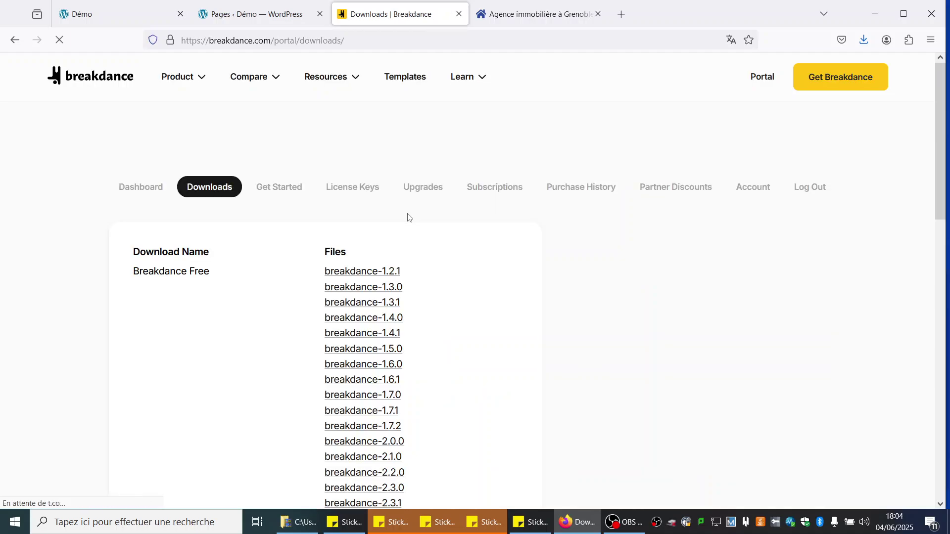
pyautogui.scroll(-4, 408, 216)
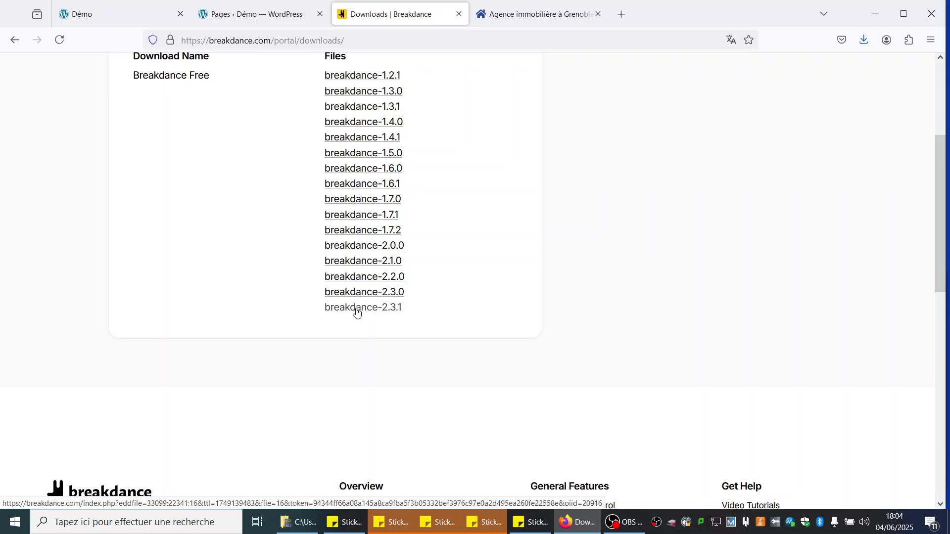
pyautogui.scroll(4, 485, 310)
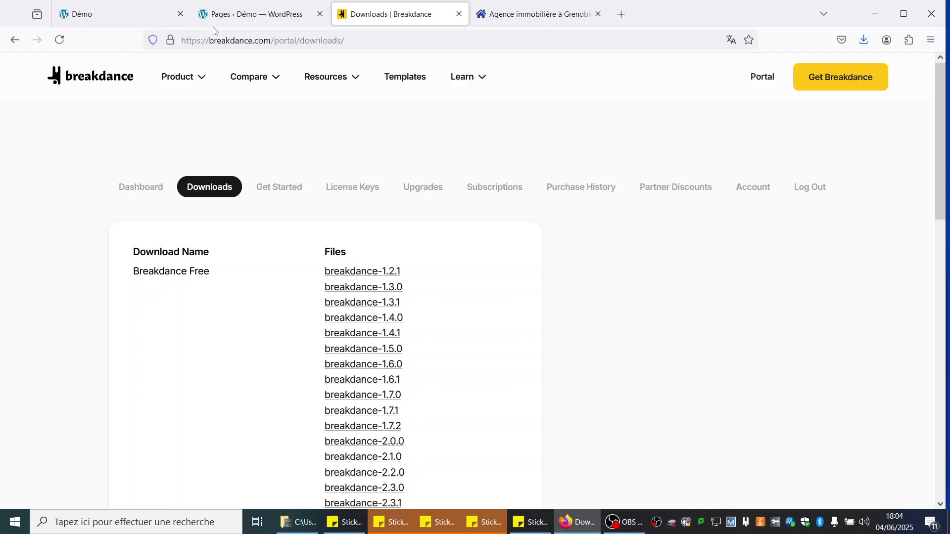
# Step: Switch to the WordPress admin of the Démo site and open the form for uploading a plugin .zip file
pyautogui.click(231, 18)
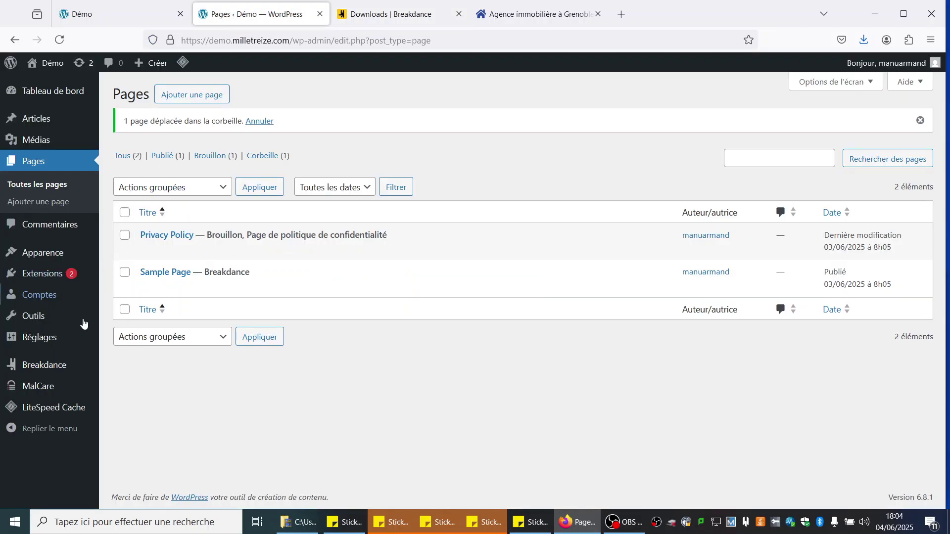
pyautogui.moveTo(39, 275)
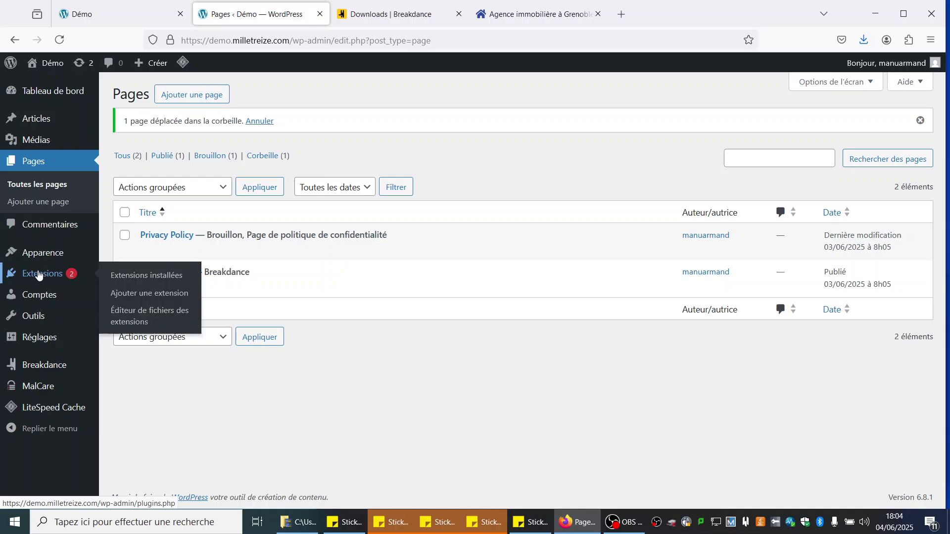
pyautogui.click(141, 294)
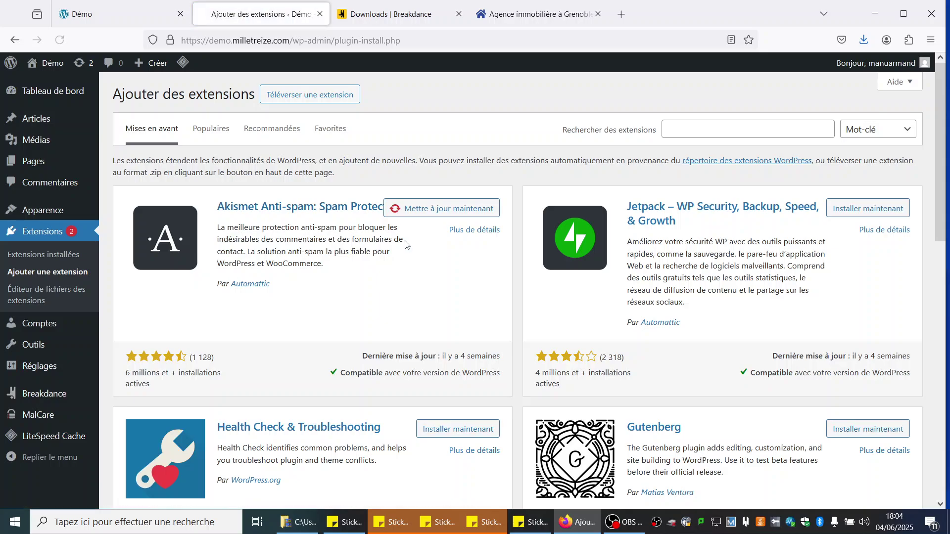
pyautogui.click(287, 94)
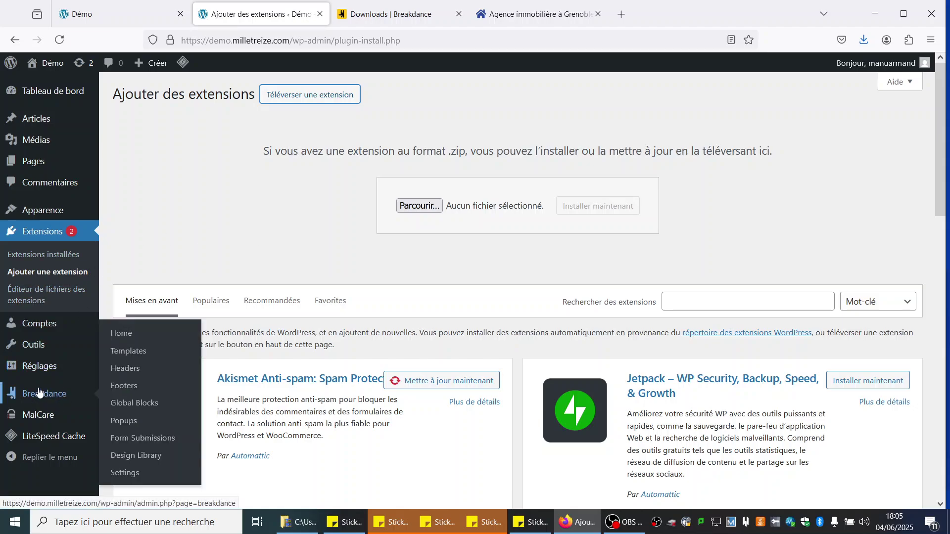
# Step: Open the Breakdance license settings to check the plugin's activation
pyautogui.moveTo(45, 396)
pyautogui.click(128, 475)
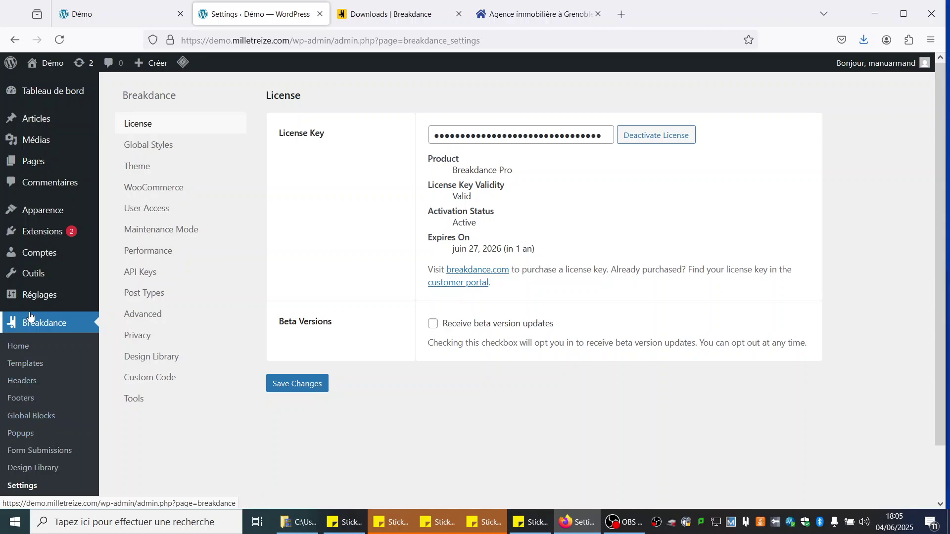
# Step: Create a Breakdance header titled "header" that applies Everywhere, declining to save the password in the browser
pyautogui.click(22, 381)
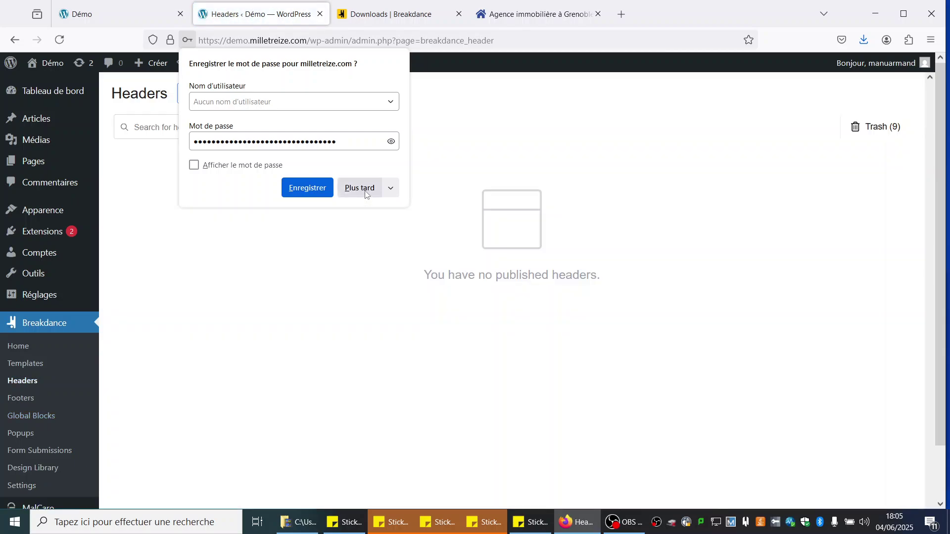
pyautogui.click(360, 188)
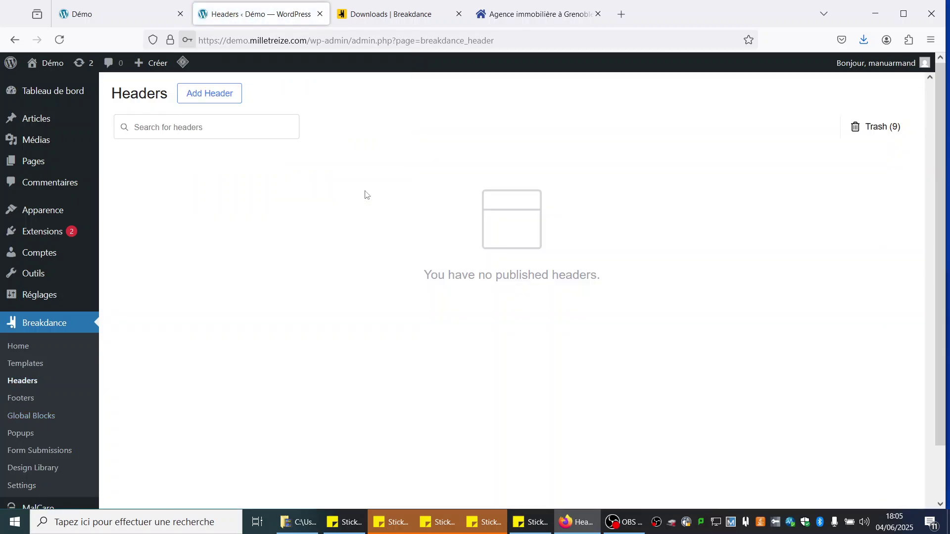
pyautogui.click(202, 97)
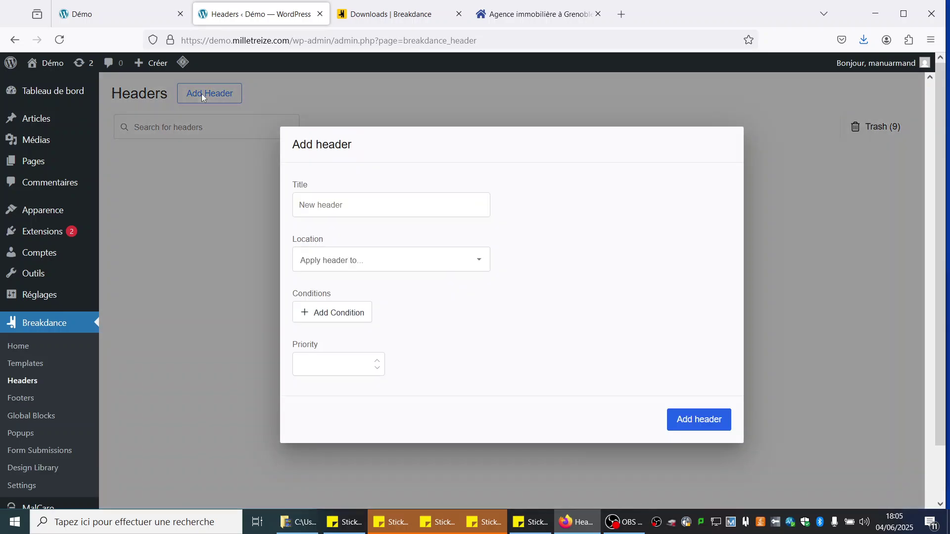
pyautogui.write('header')
pyautogui.click(334, 259)
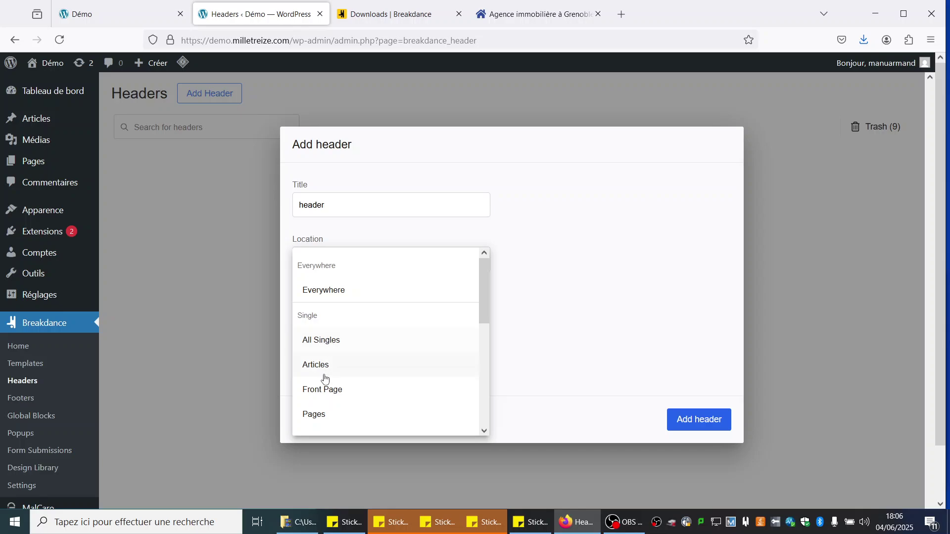
pyautogui.click(328, 296)
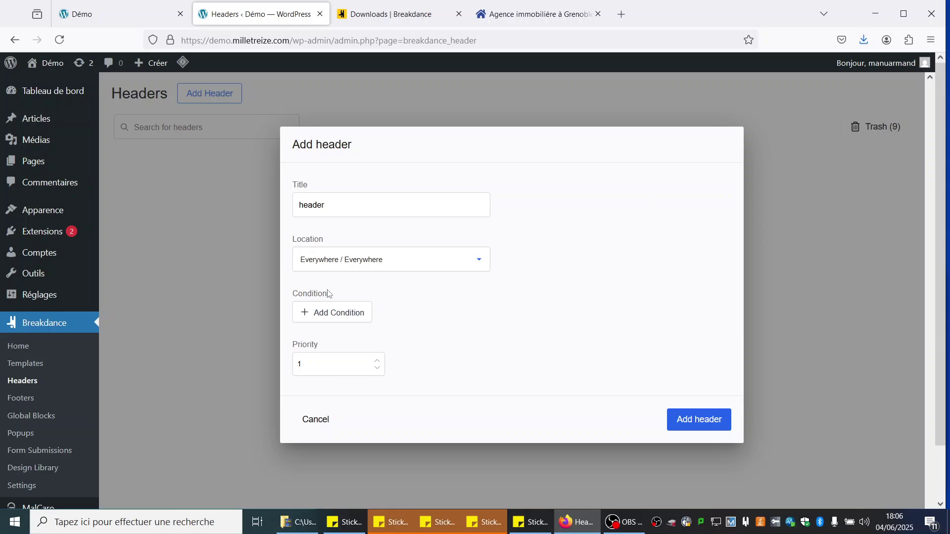
pyautogui.click(694, 418)
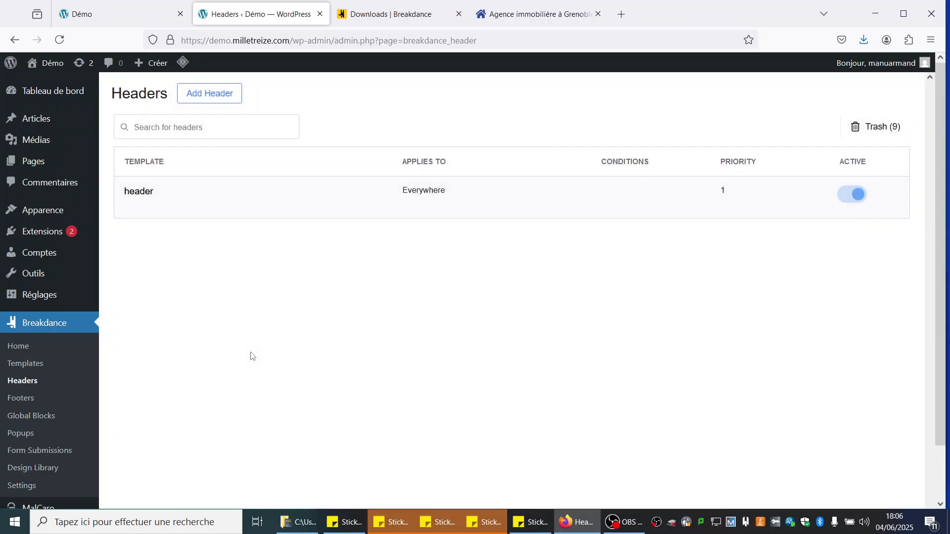
# Step: Open the new header in the Breakdance editor and add a Header Builder element to the empty canvas
pyautogui.moveTo(131, 195)
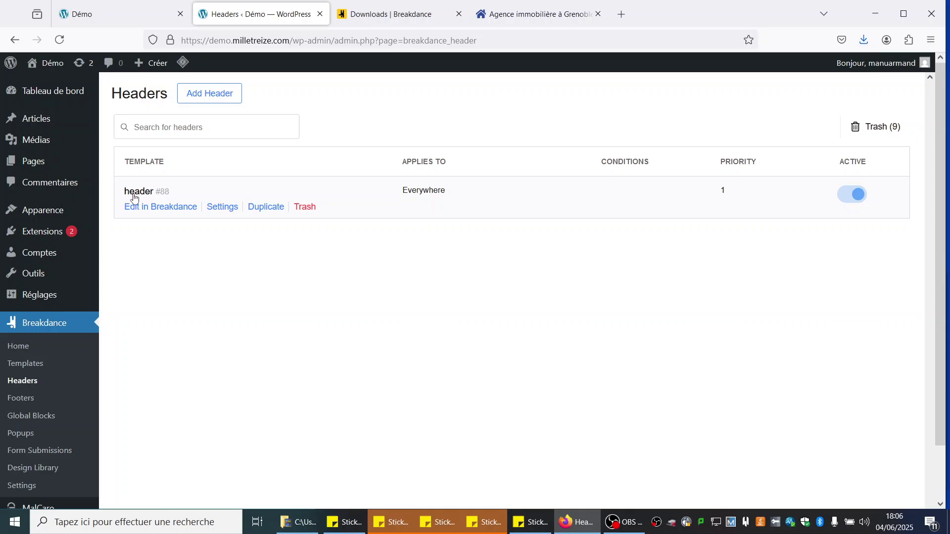
pyautogui.click(164, 207)
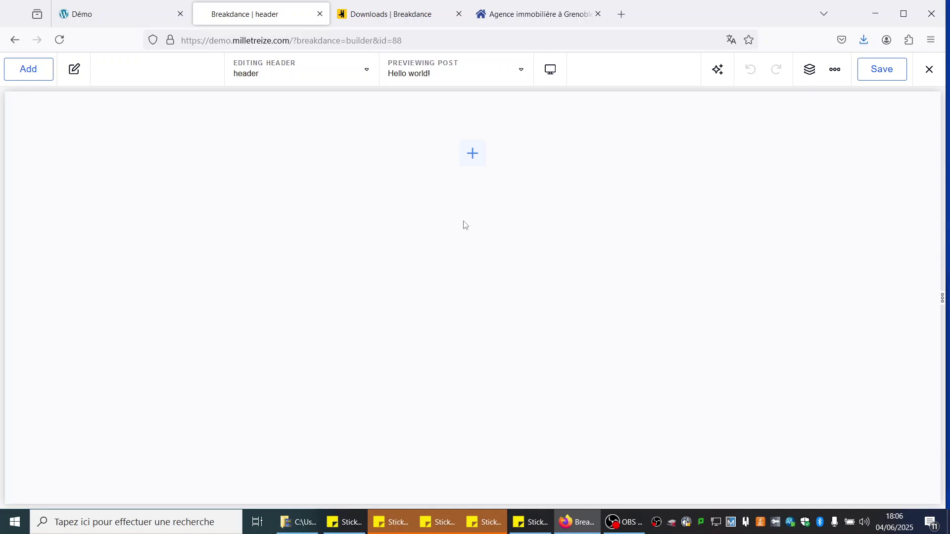
pyautogui.click(473, 155)
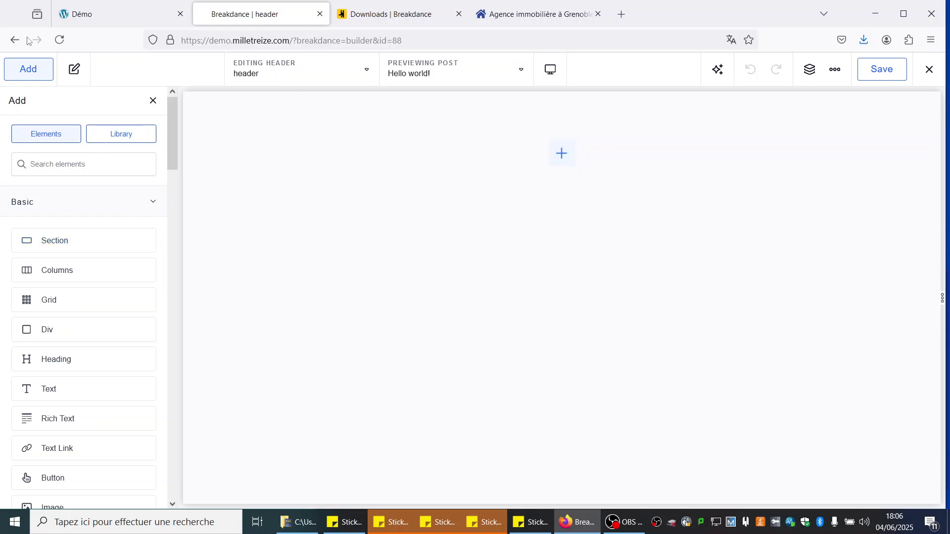
pyautogui.moveTo(172, 123); pyautogui.dragTo(187, 112)
pyautogui.write('header')
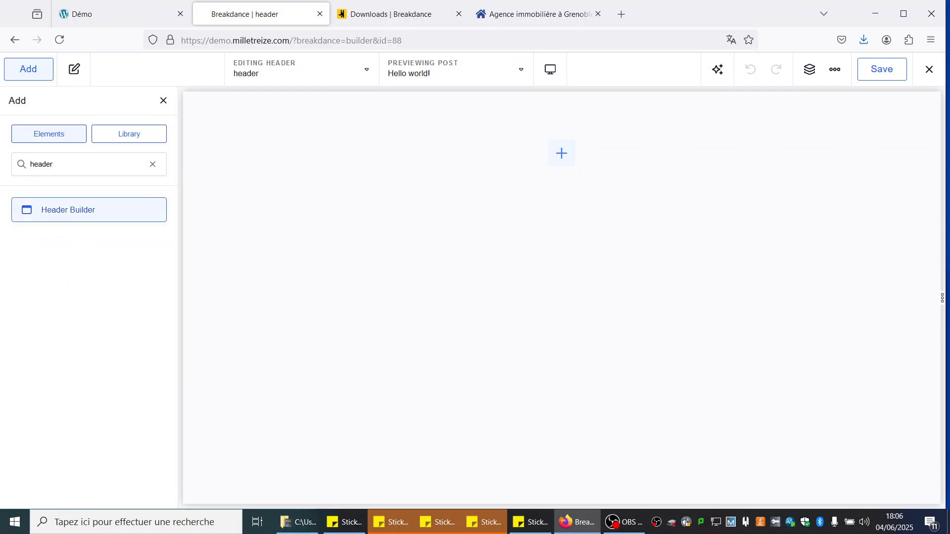
pyautogui.click(64, 217)
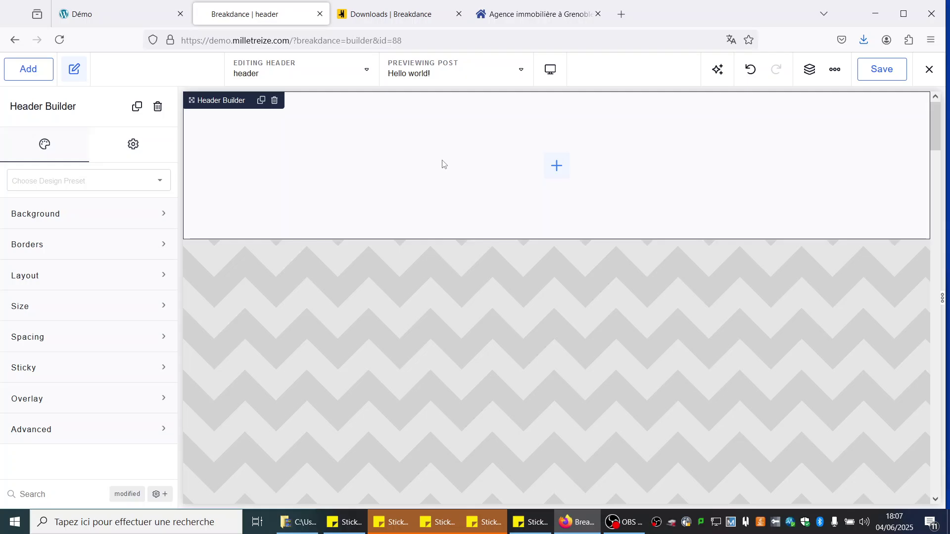
# Step: Add an Image element inside the Header Builder using logo-milletreize-2.png from the media library
pyautogui.click(555, 167)
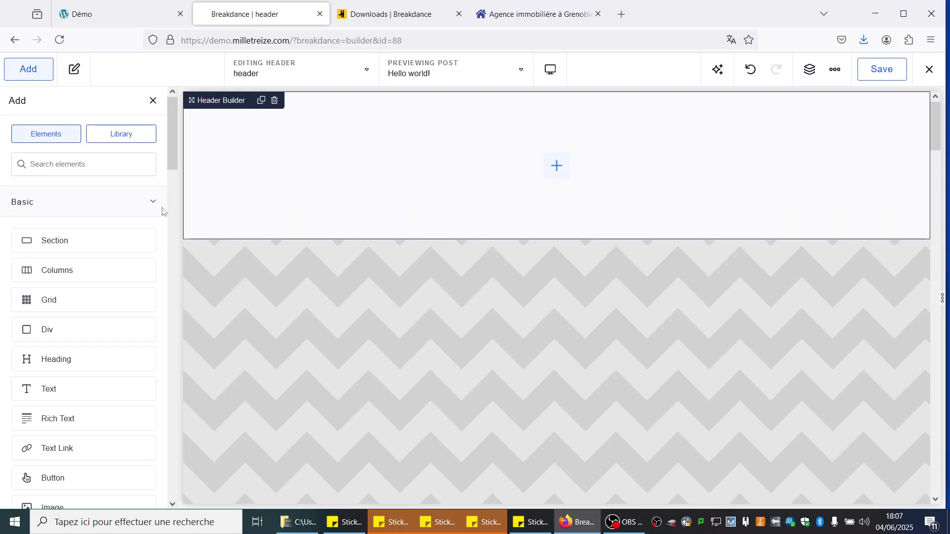
pyautogui.scroll(-3, 57, 388)
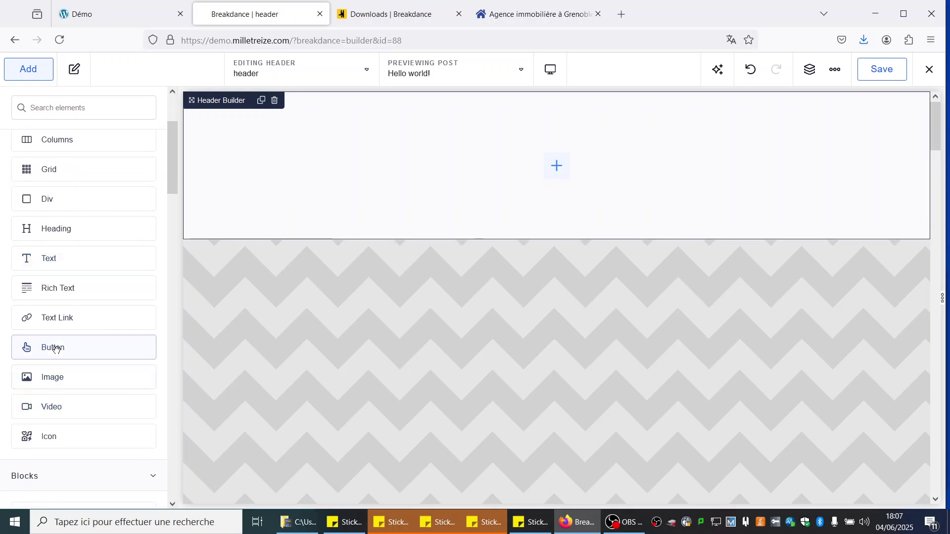
pyautogui.click(55, 378)
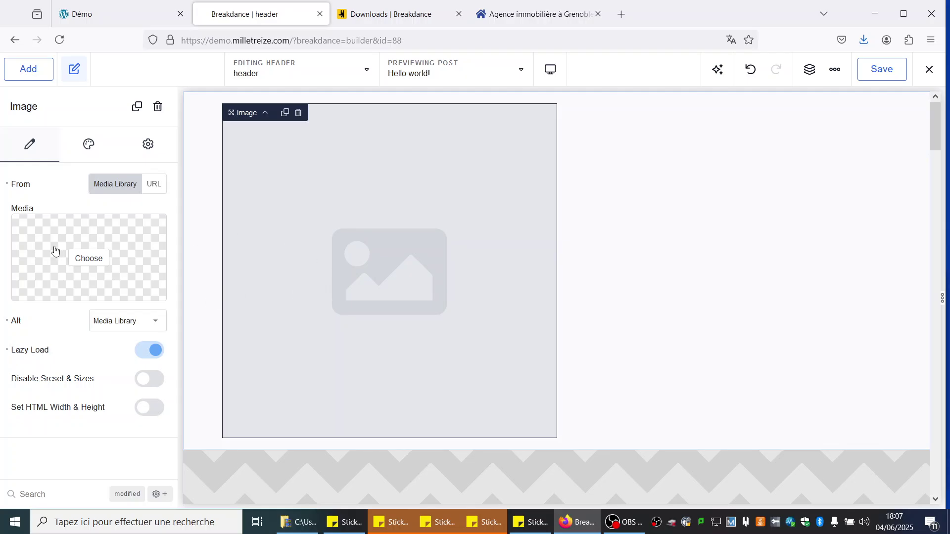
pyautogui.click(55, 250)
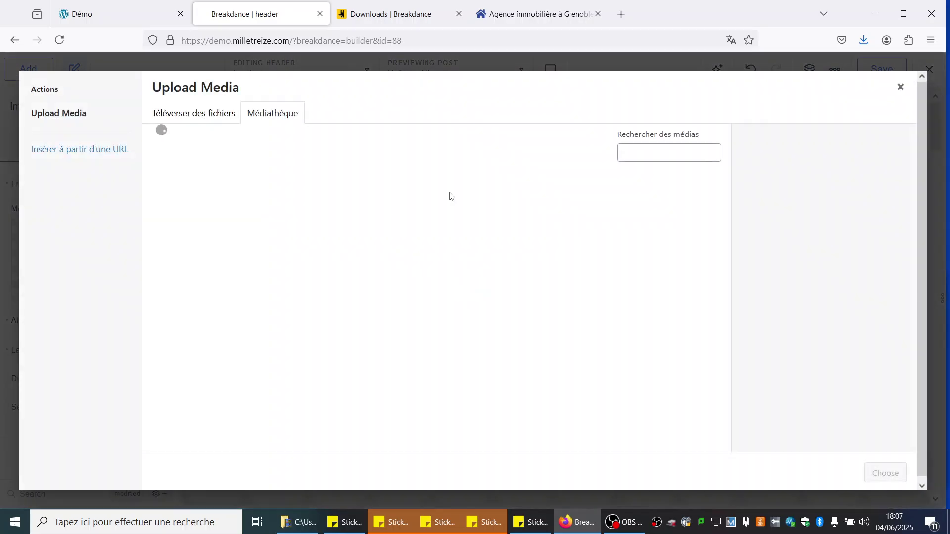
pyautogui.click(178, 307)
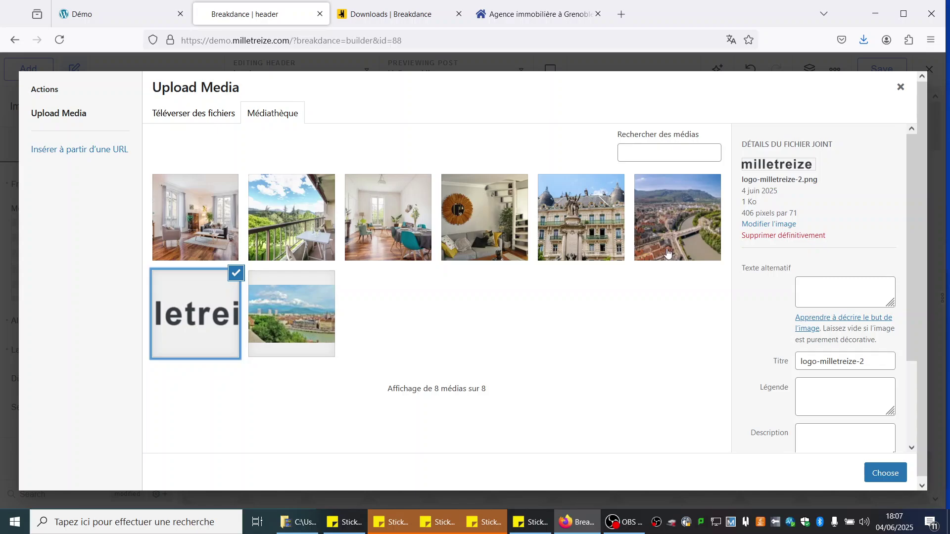
pyautogui.click(882, 474)
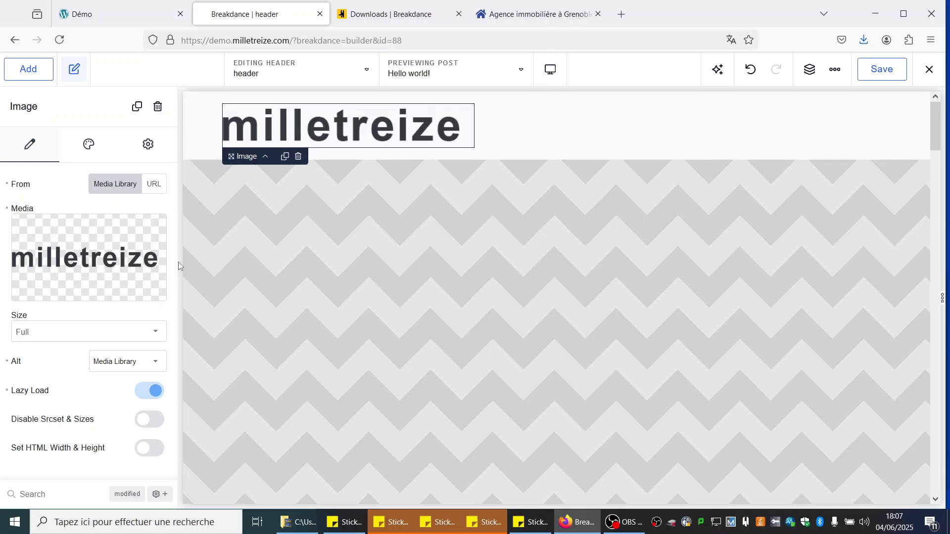
# Step: Find the Menu Builder element by searching for "menu" and add it to the header beside the logo
pyautogui.click(31, 70)
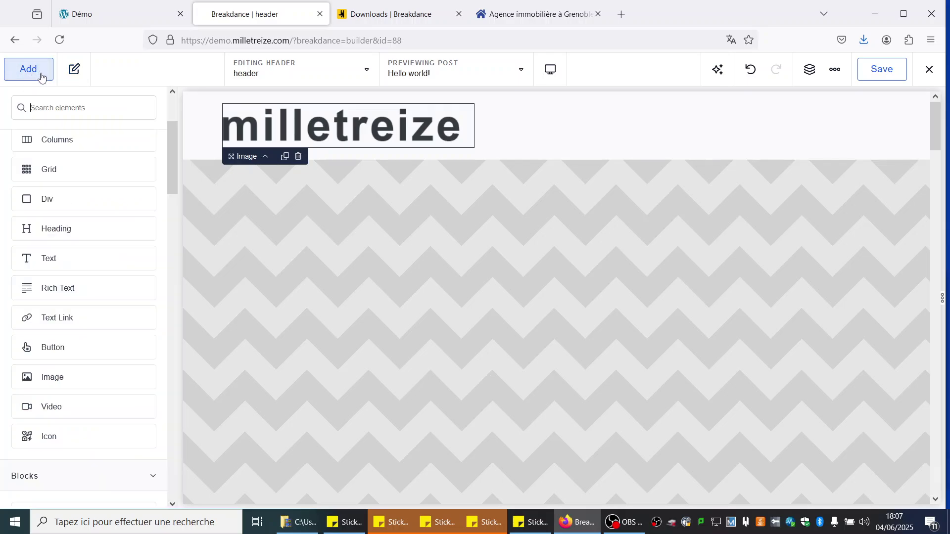
pyautogui.click(75, 112)
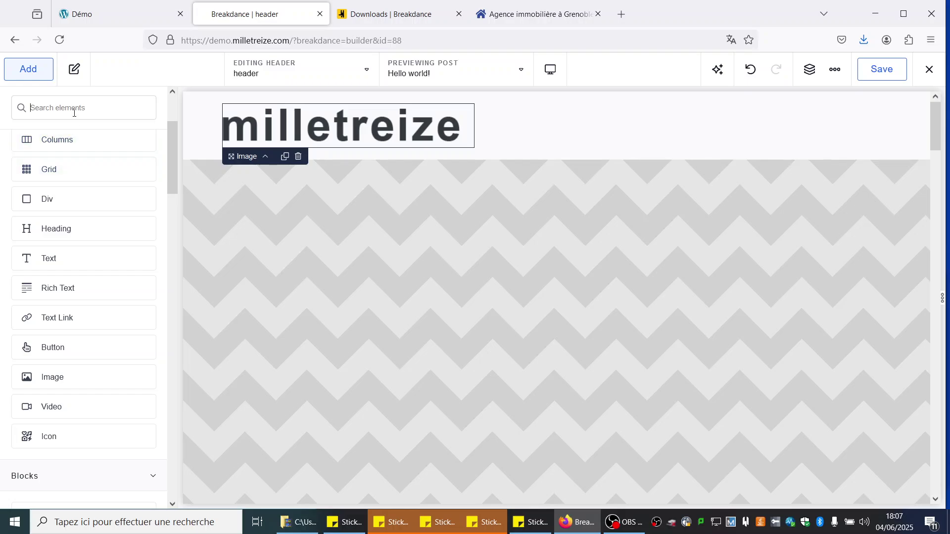
pyautogui.write('menu')
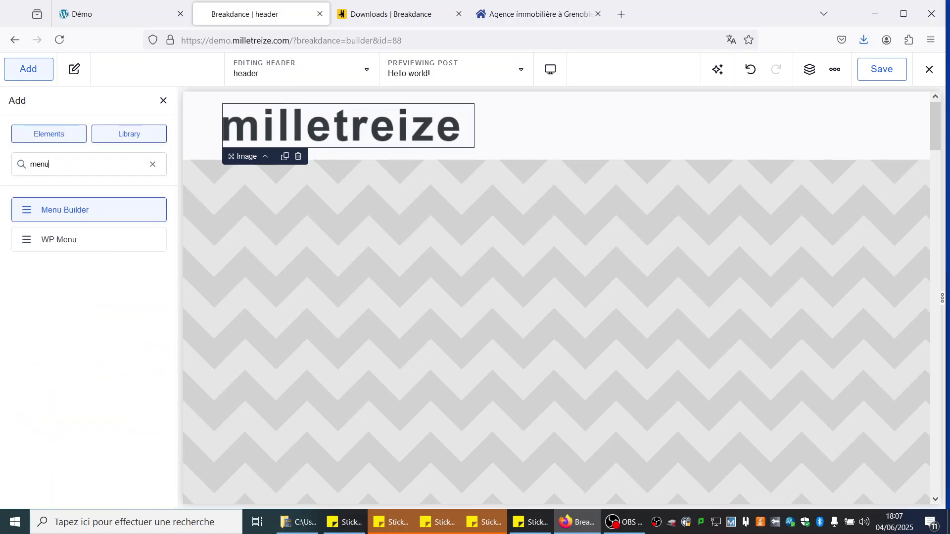
pyautogui.click(63, 214)
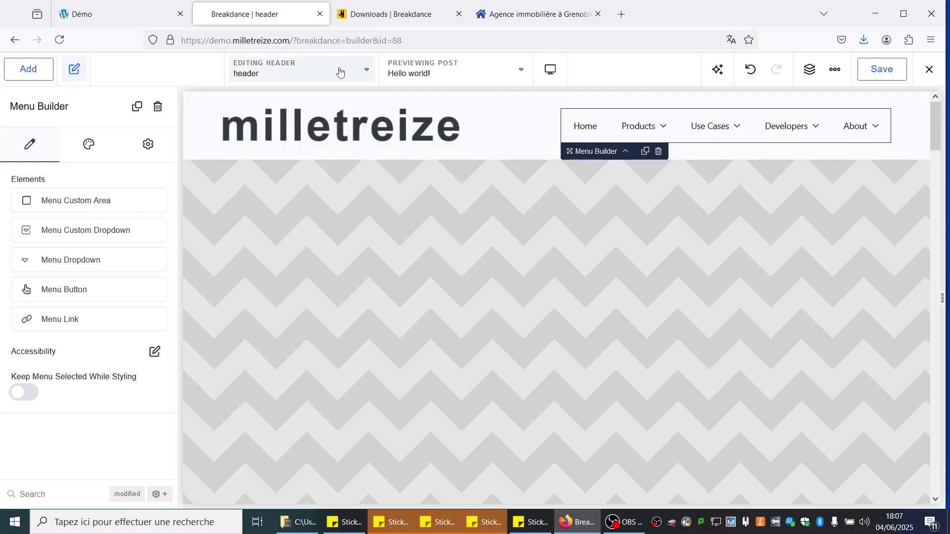
# Step: Set the milletreize logo image's width to 260 px in its design settings
pyautogui.click(392, 127)
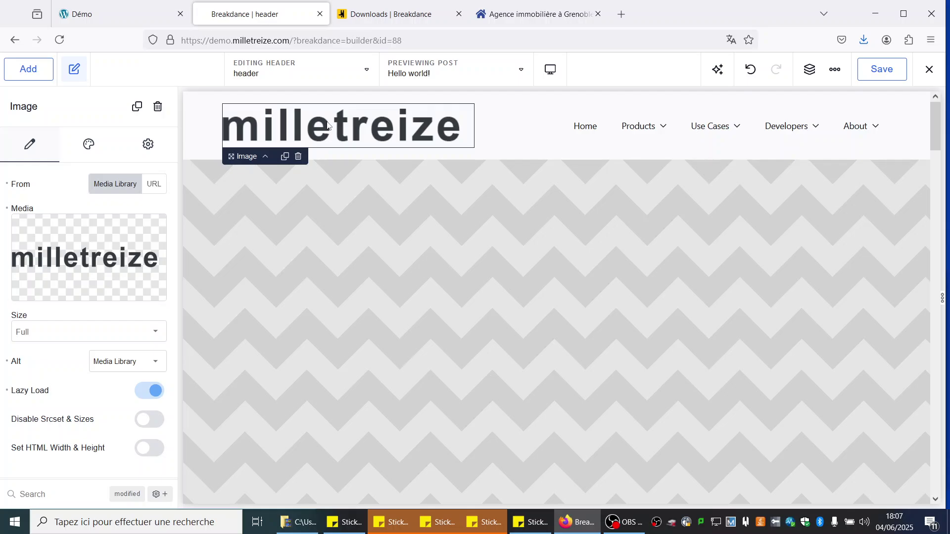
pyautogui.click(90, 146)
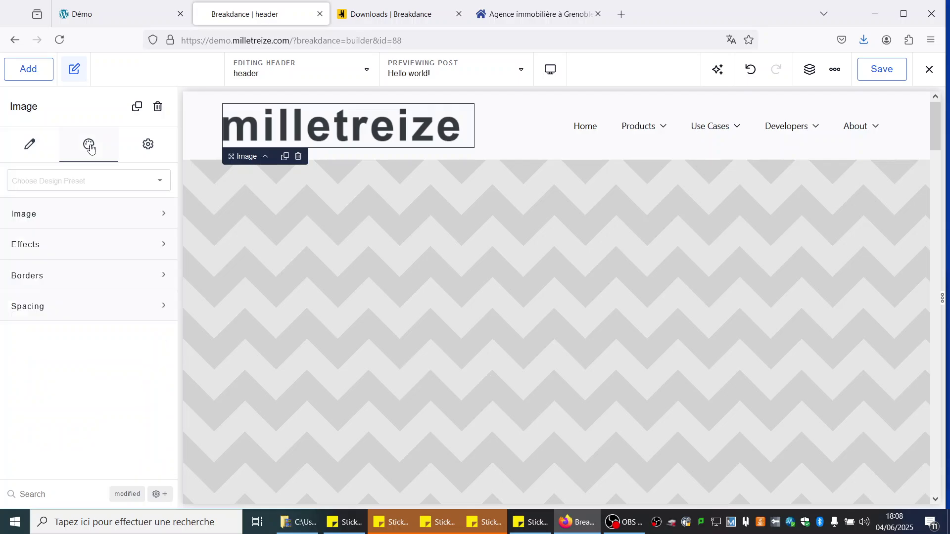
pyautogui.click(27, 216)
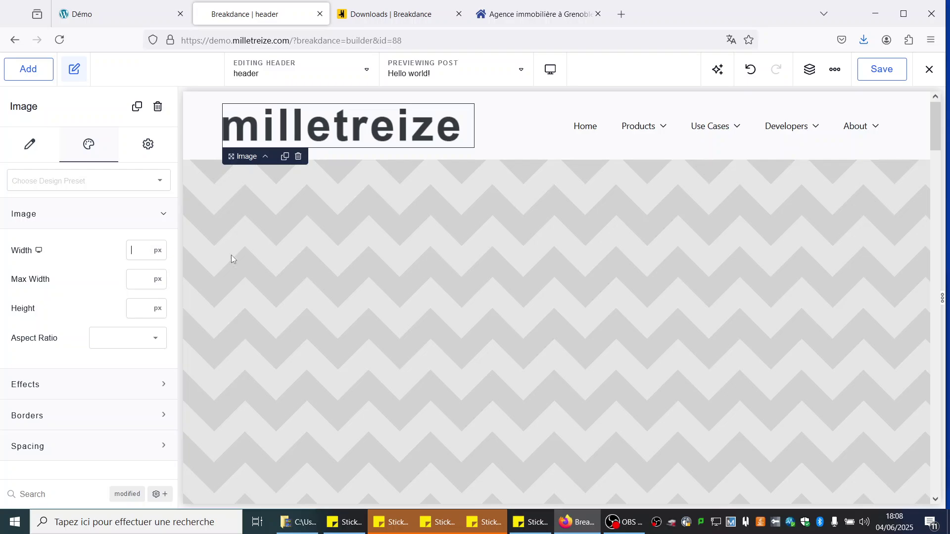
pyautogui.write('2')
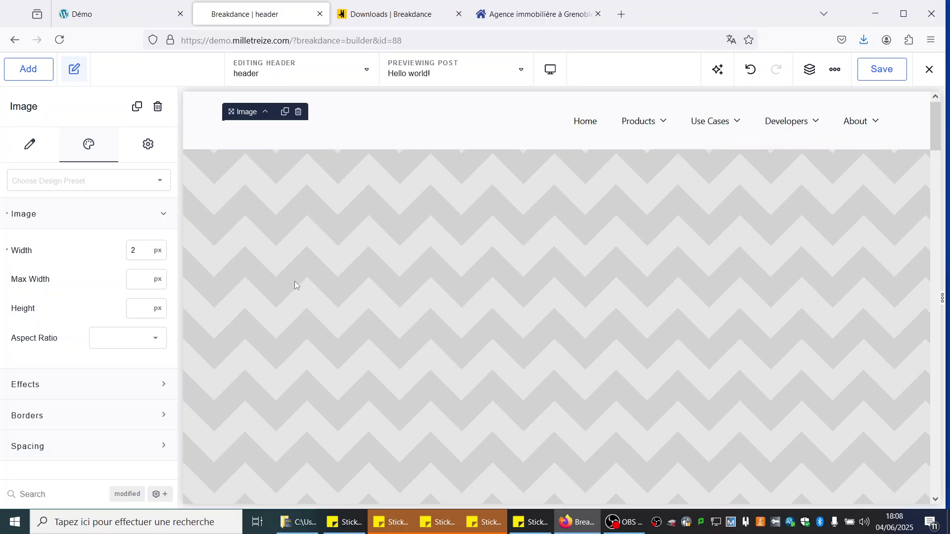
pyautogui.write('60')
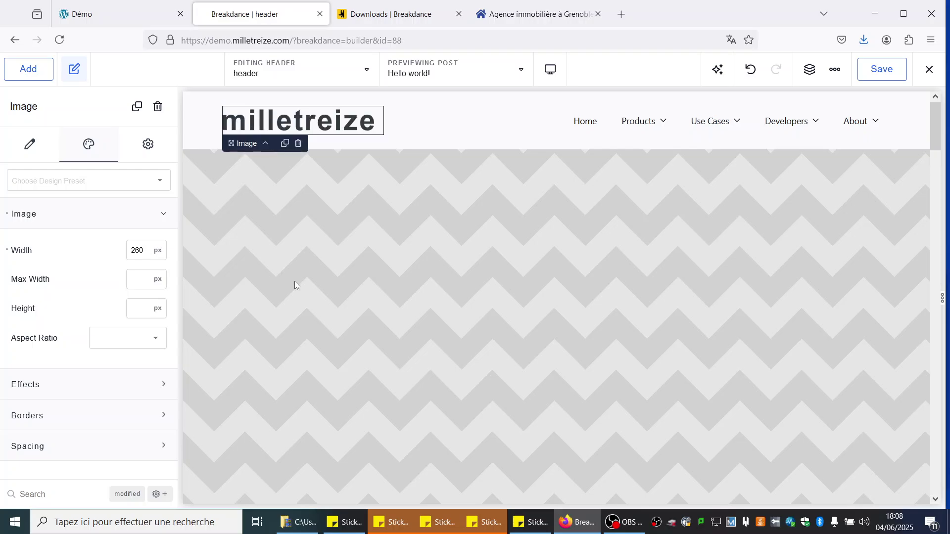
# Step: Fine-tune the milletreize logo image's width to 265 px
pyautogui.press('Down')
pyautogui.press('Down')
pyautogui.press('Down')
pyautogui.press('Down')
pyautogui.press('Down')
pyautogui.press('Down')
pyautogui.press('Down')
pyautogui.press('Down')
pyautogui.press('Up')
pyautogui.press('Up')
pyautogui.press('Up')
pyautogui.press('Up')
pyautogui.press('Up')
pyautogui.press('Up')
pyautogui.press('Up')
pyautogui.press('Up')
pyautogui.press('Up')
pyautogui.press('Up')
pyautogui.press('Up')
pyautogui.press('Up')
pyautogui.press('Up')
pyautogui.press('Up')
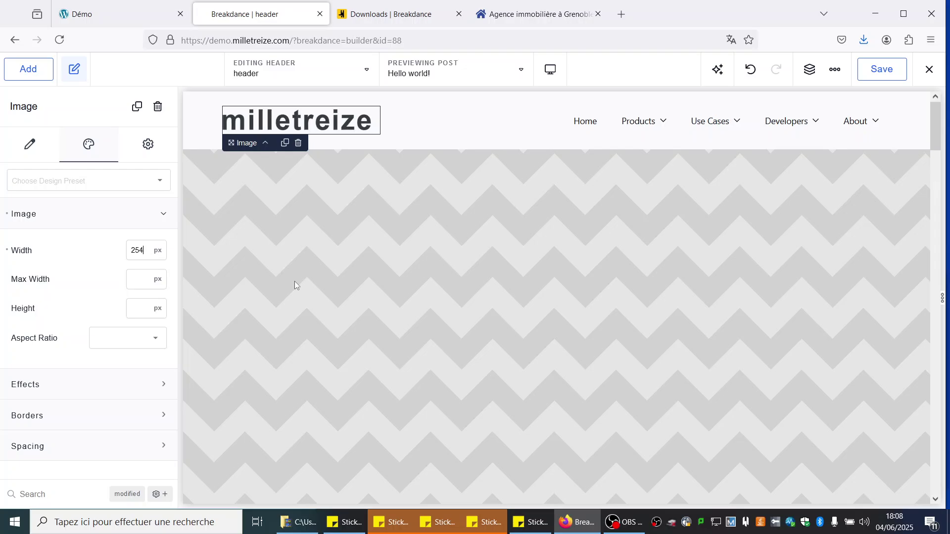
pyautogui.press('Down')
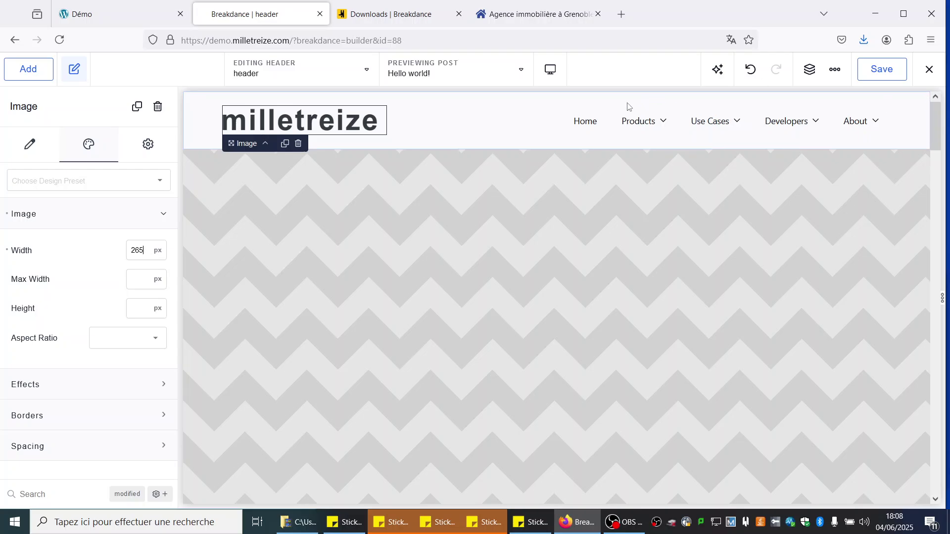
# Step: Inspect the settings of the header menu's Home link and its Products and Use Cases dropdowns
pyautogui.click(584, 122)
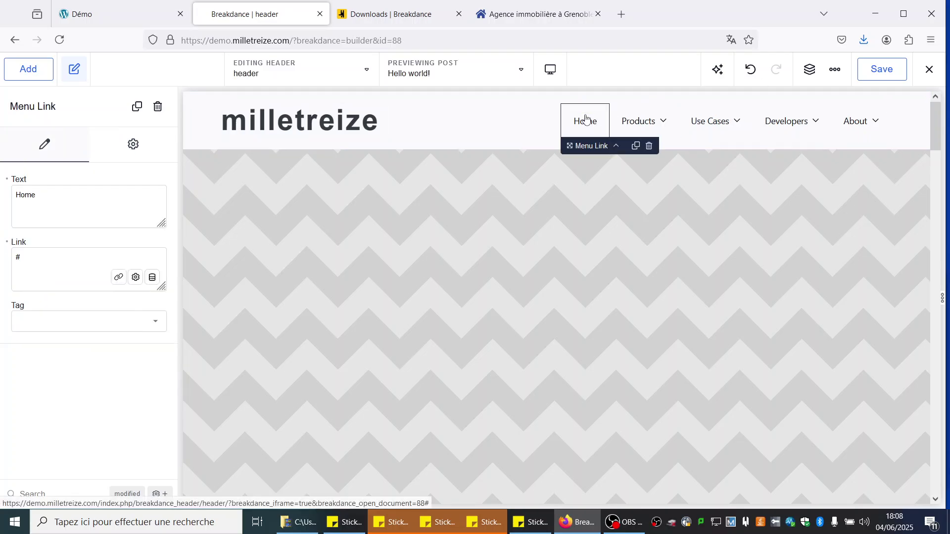
pyautogui.click(652, 116)
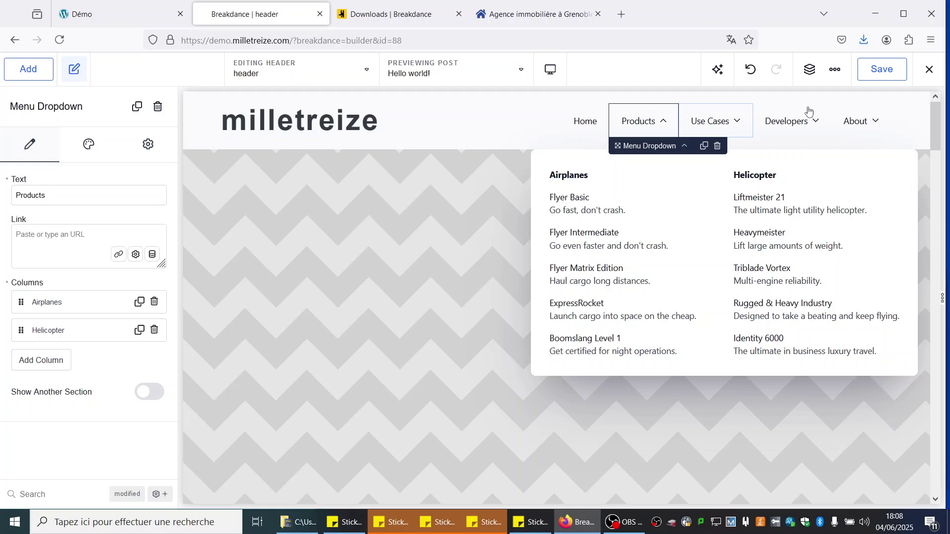
pyautogui.click(702, 124)
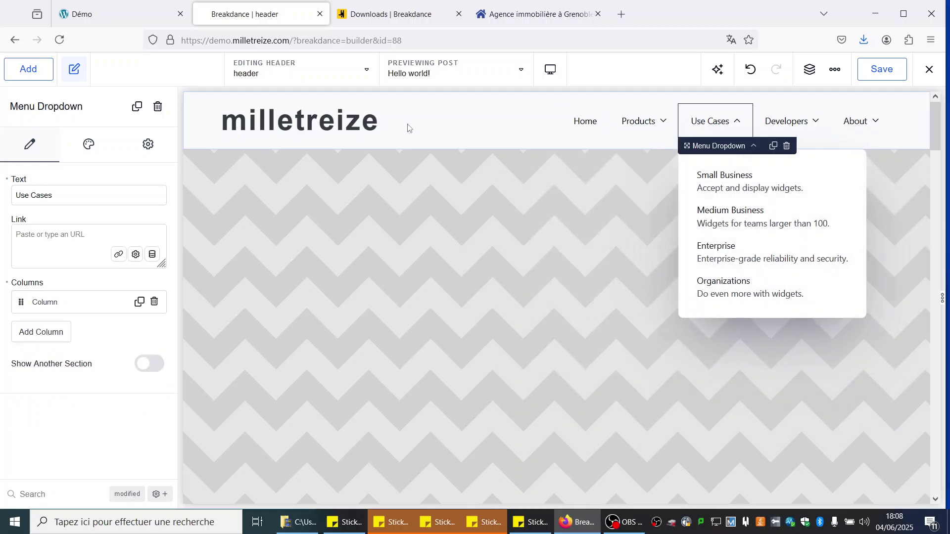
pyautogui.click(585, 129)
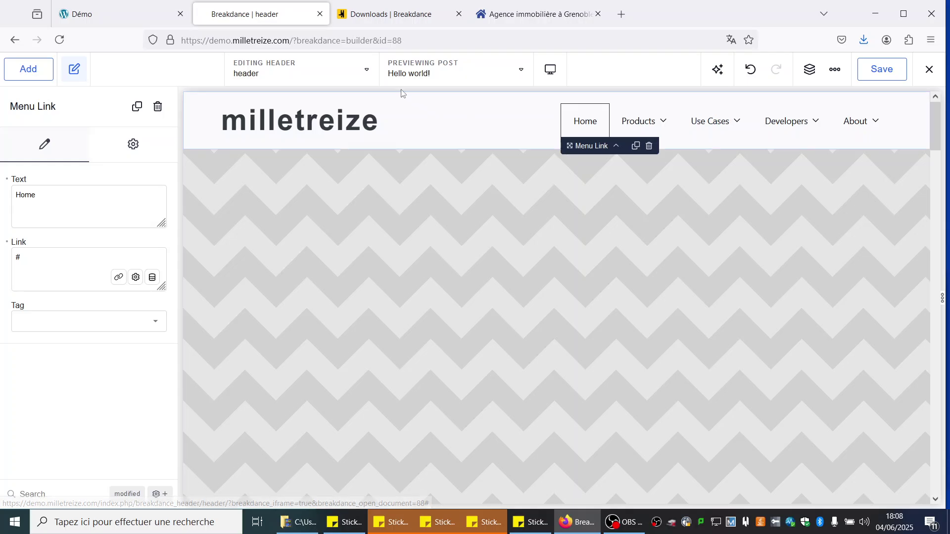
# Step: Examine the Resources, Learn and Compare menus on the Breakdance website as dropdown examples, and return to the header editor
pyautogui.click(385, 17)
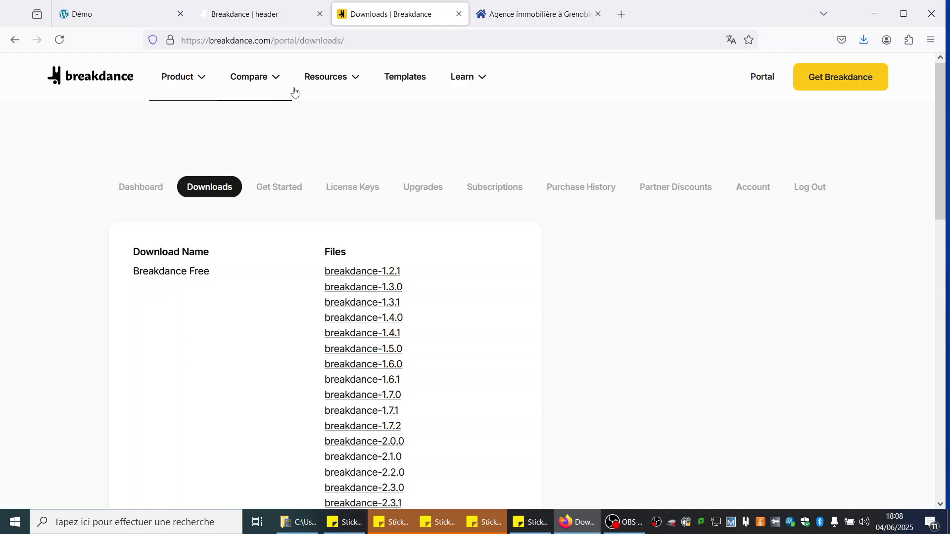
pyautogui.moveTo(342, 81)
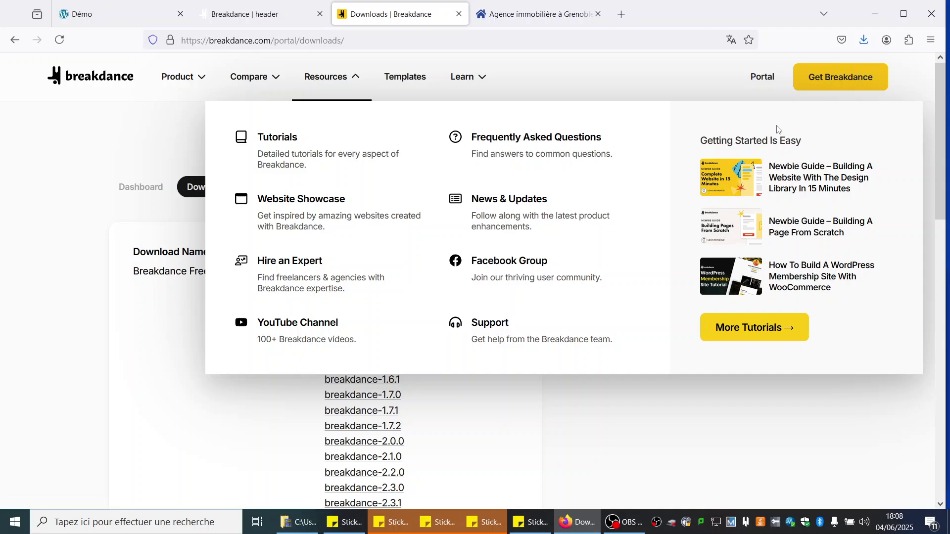
pyautogui.click(469, 77)
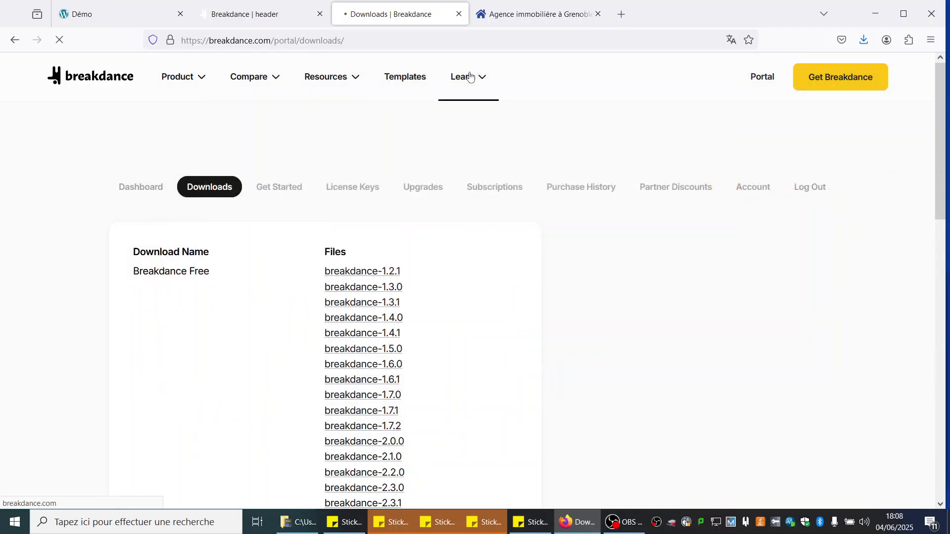
pyautogui.moveTo(267, 76)
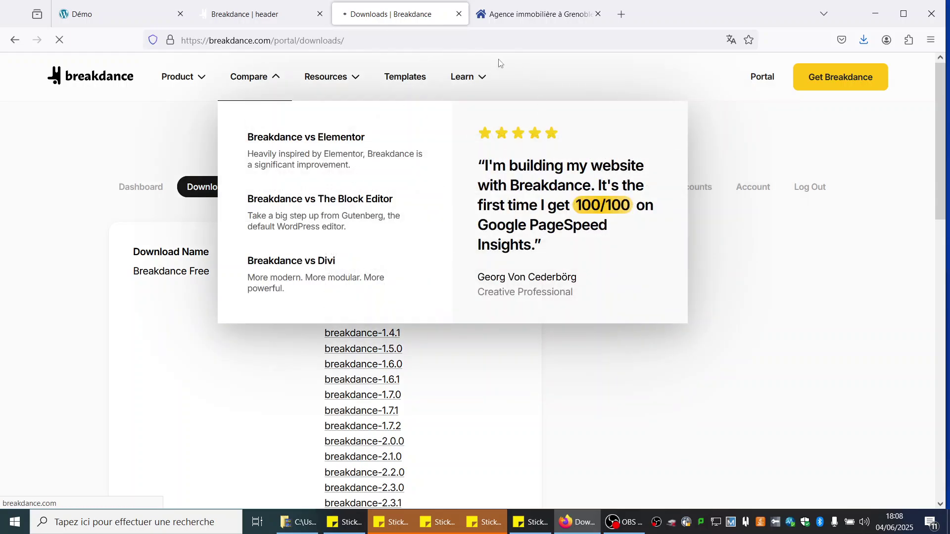
pyautogui.click(251, 18)
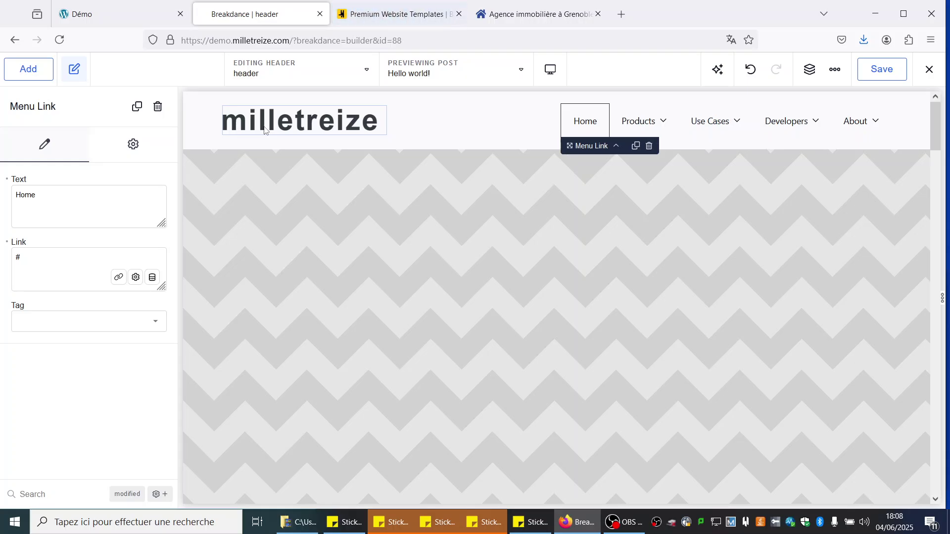
# Step: Examine the column contents of the Developers, Use Cases and Products dropdowns in the header menu
pyautogui.click(788, 125)
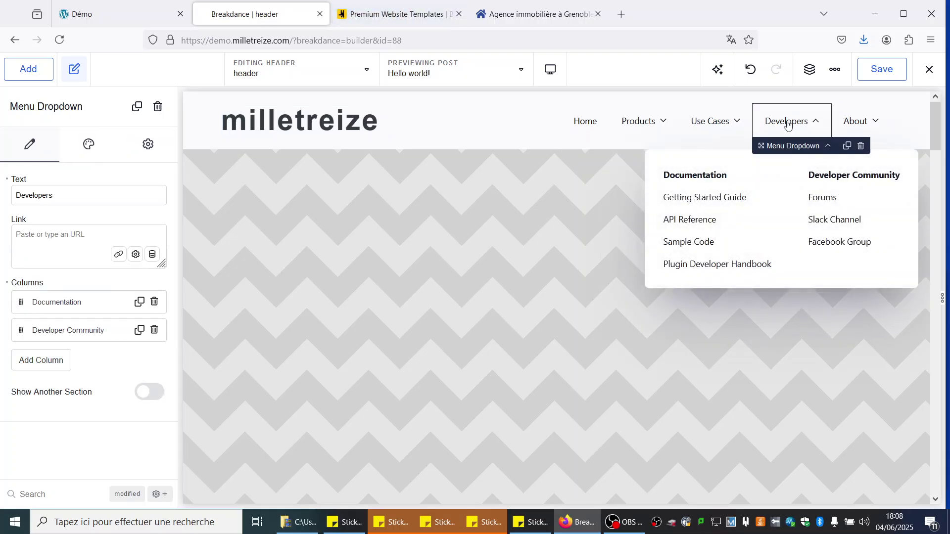
pyautogui.click(717, 121)
pyautogui.click(630, 122)
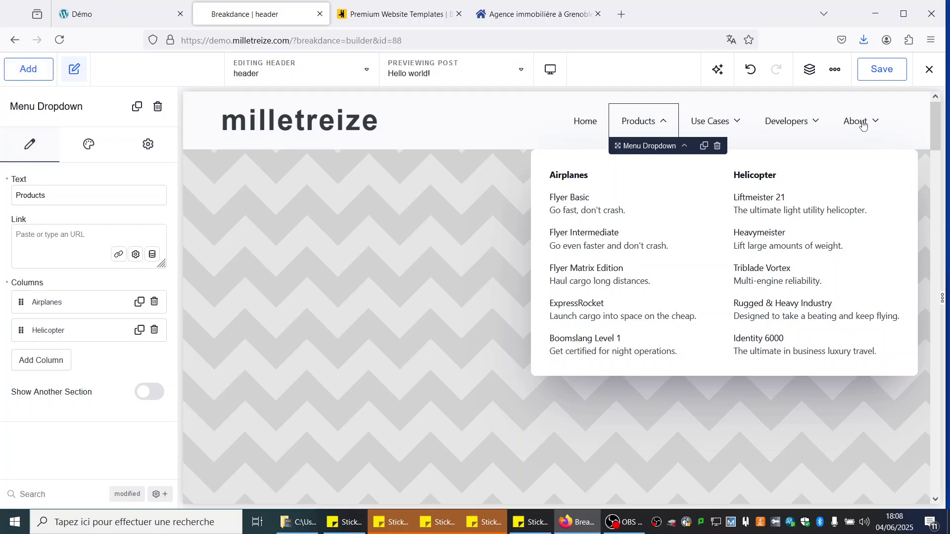
# Step: Show the page structure, select the Menu Builder and add a Menu Button with the text "Contact"
pyautogui.click(806, 69)
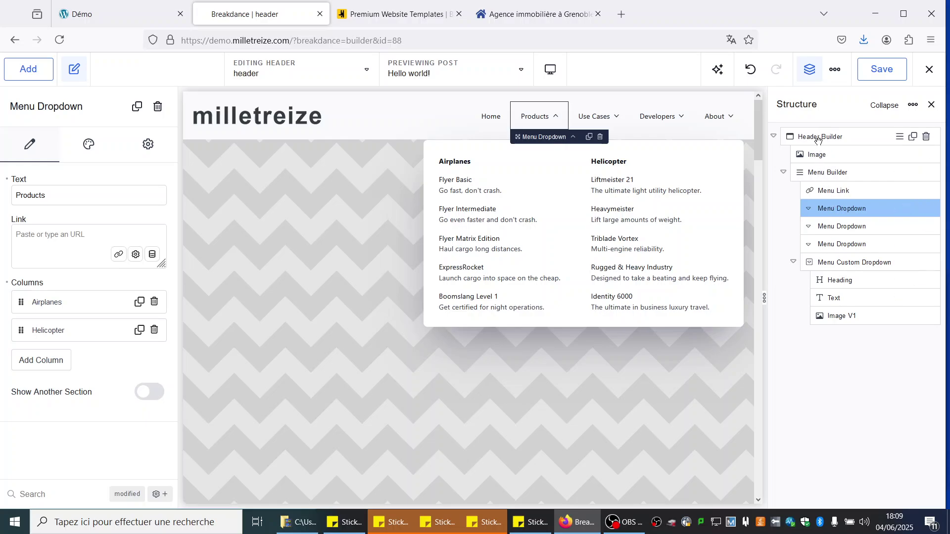
pyautogui.click(824, 173)
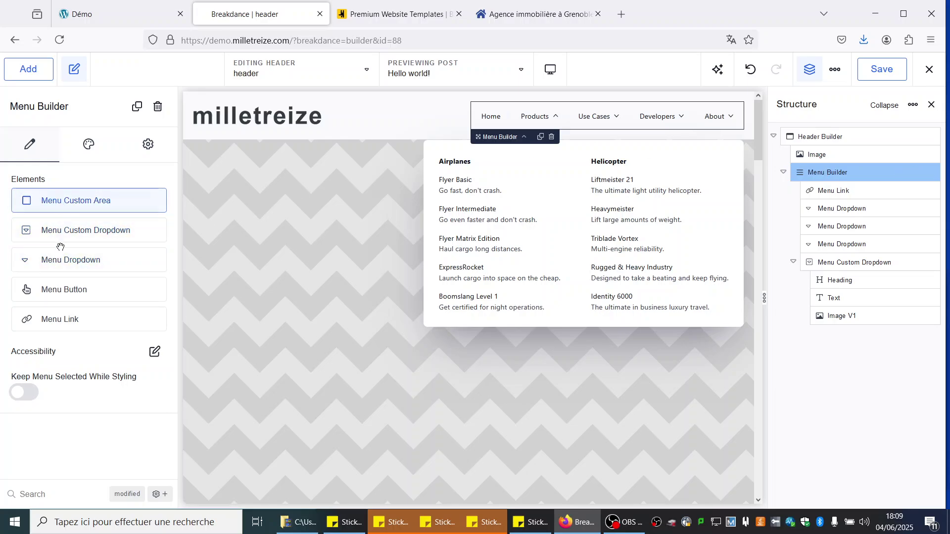
pyautogui.click(65, 290)
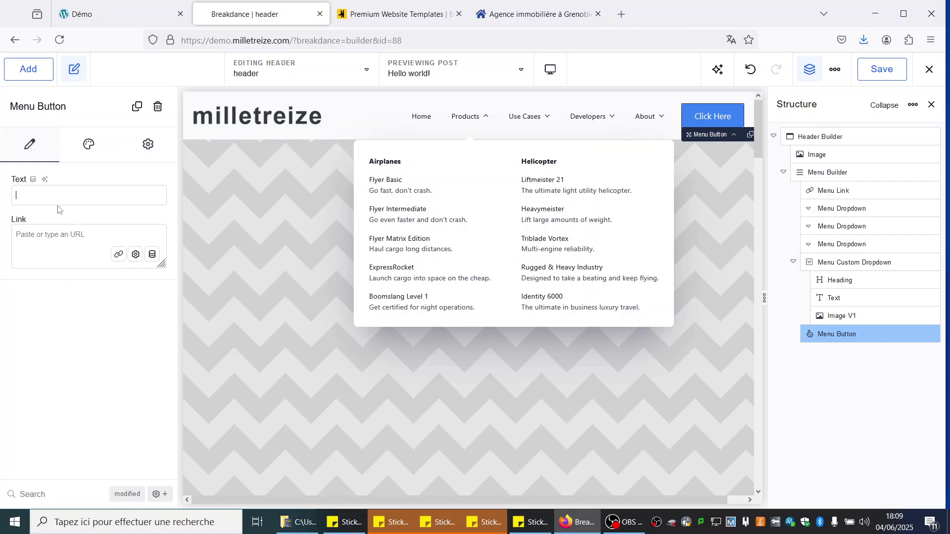
pyautogui.write('Contact')
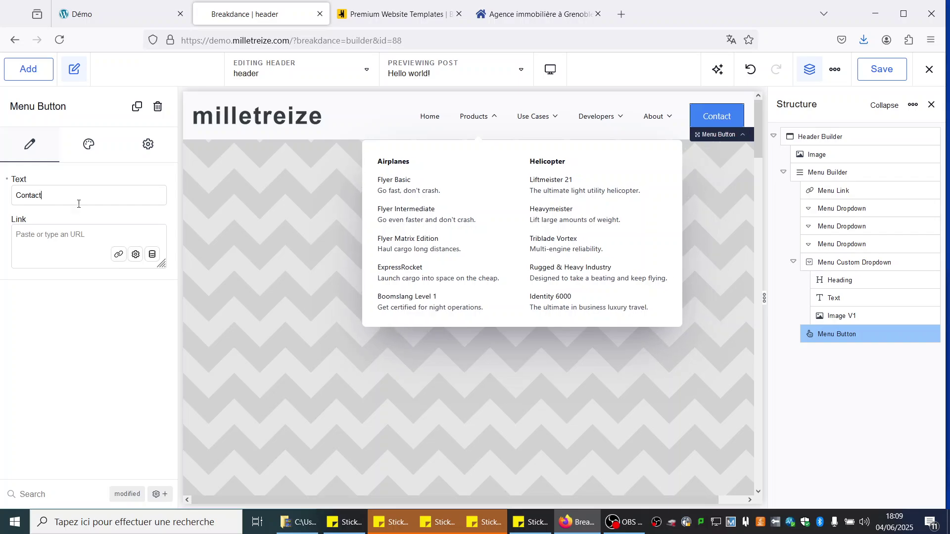
# Step: Rename the Home menu link to "Accueil" and save the header
pyautogui.click(427, 117)
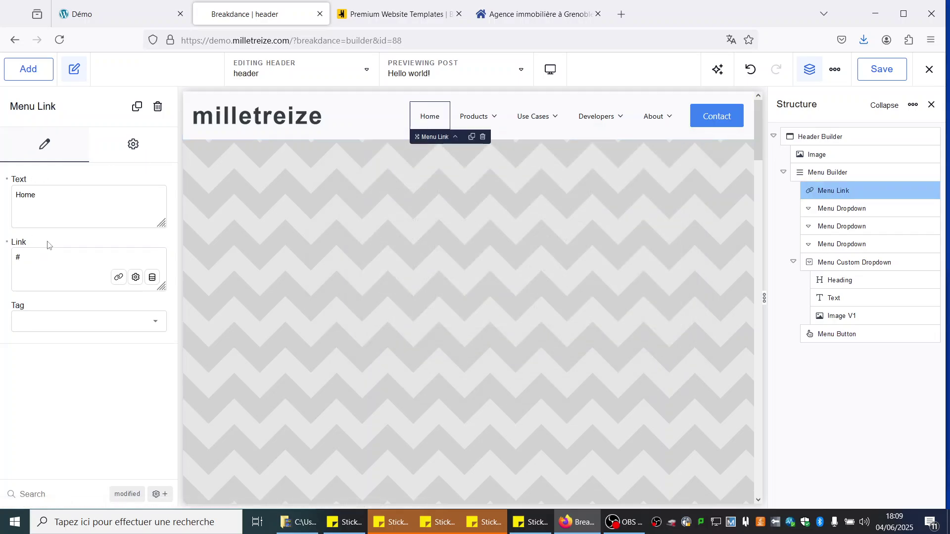
pyautogui.tripleClick(58, 200)
pyautogui.write('Accueil')
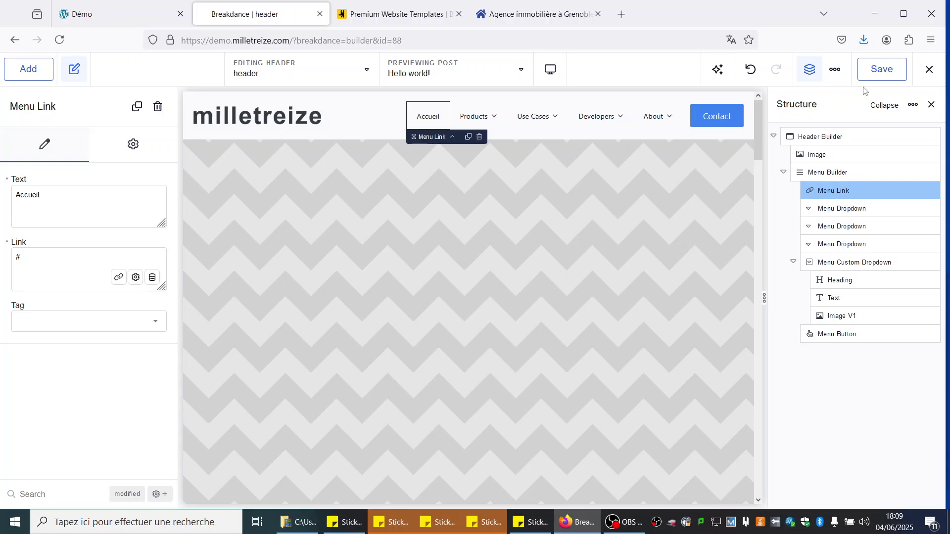
pyautogui.click(885, 73)
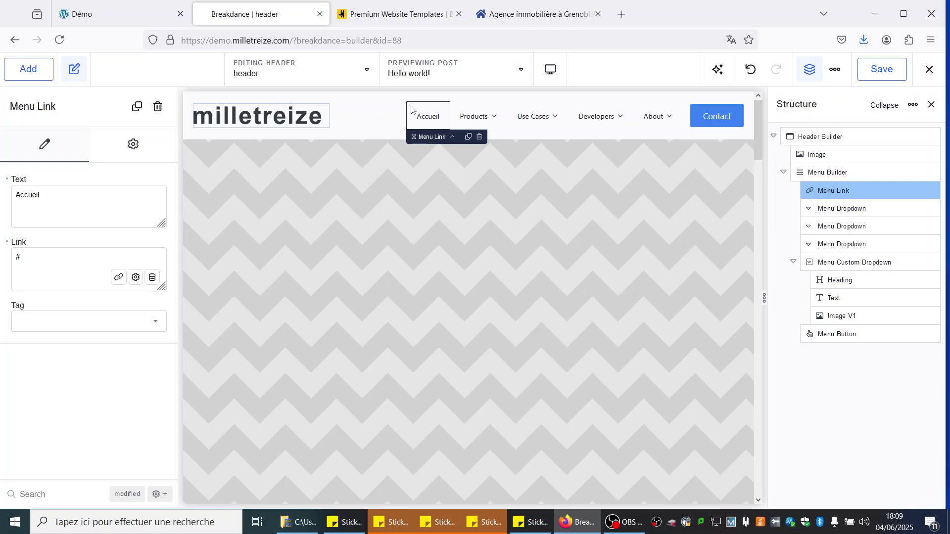
# Step: Open the WordPress dashboard in a new browser tab from the Démo site and go to Breakdance's Footers page
pyautogui.click(103, 17)
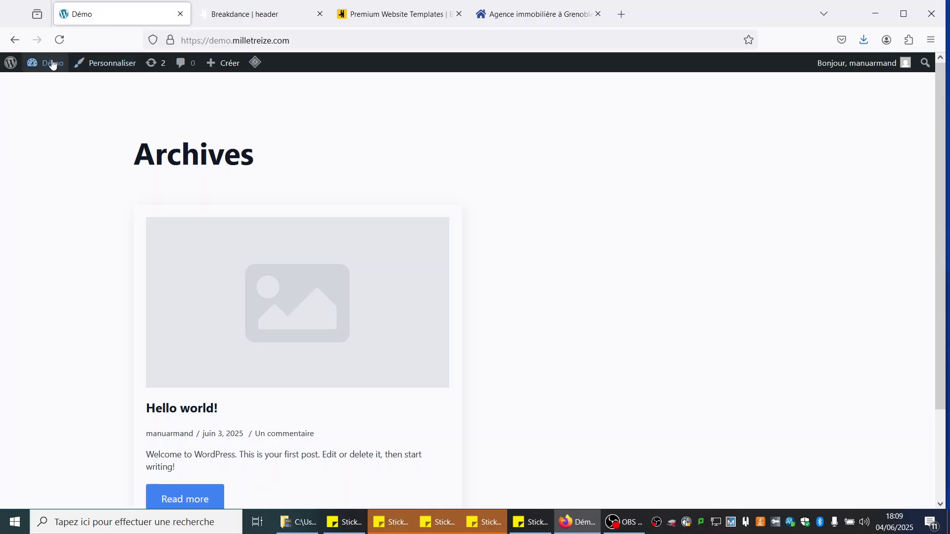
pyautogui.moveTo(53, 65)
pyautogui.rightClick(70, 89)
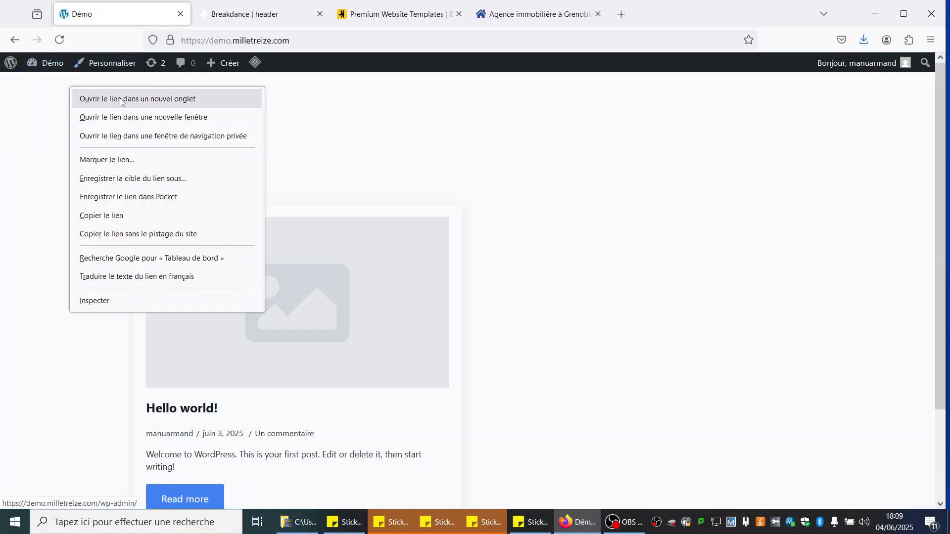
pyautogui.click(121, 100)
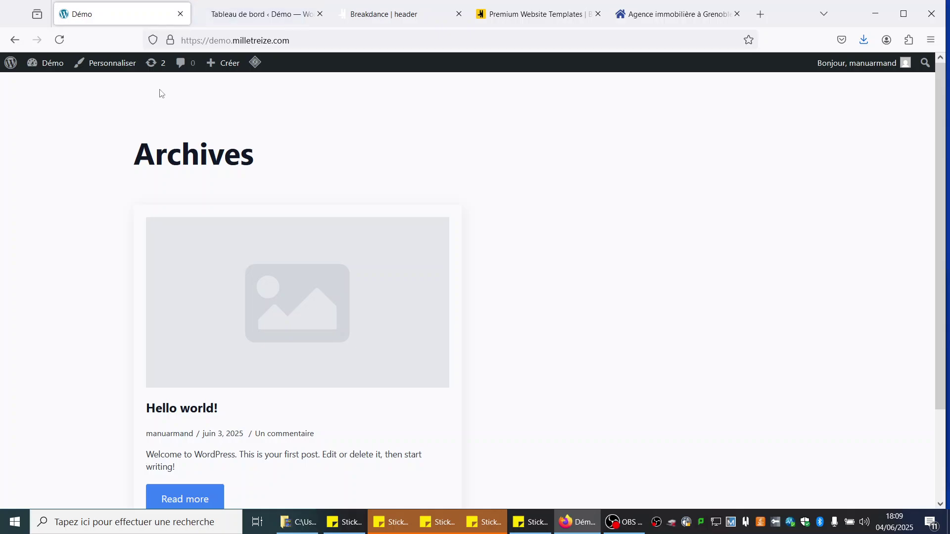
pyautogui.click(224, 17)
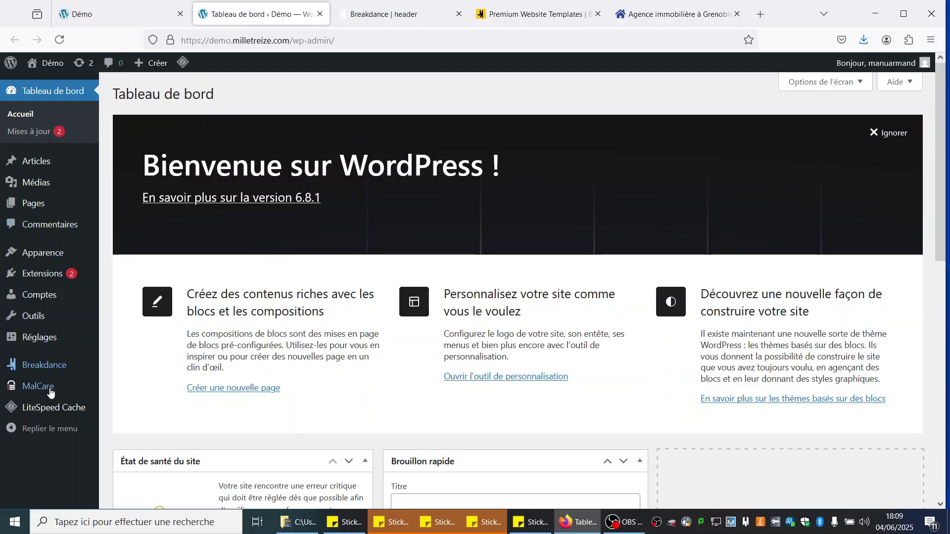
pyautogui.moveTo(46, 366)
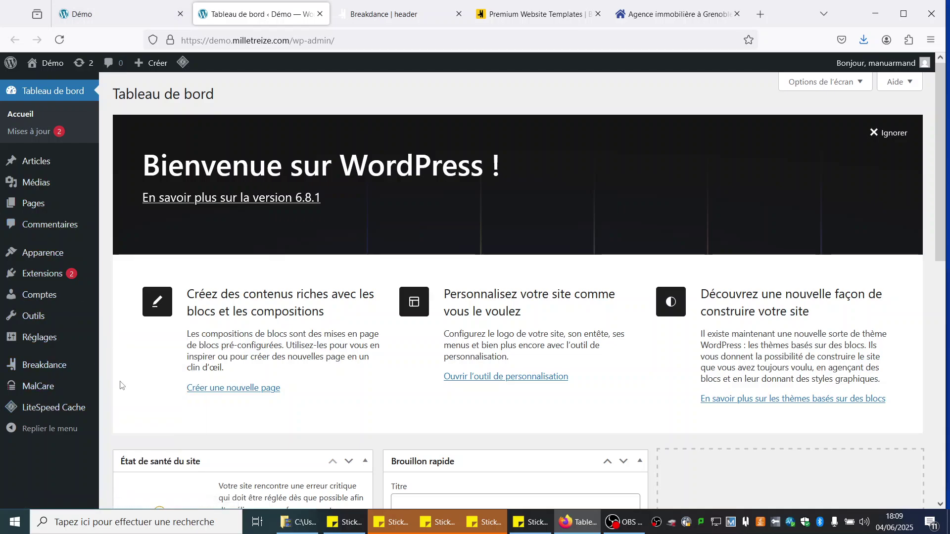
pyautogui.click(125, 386)
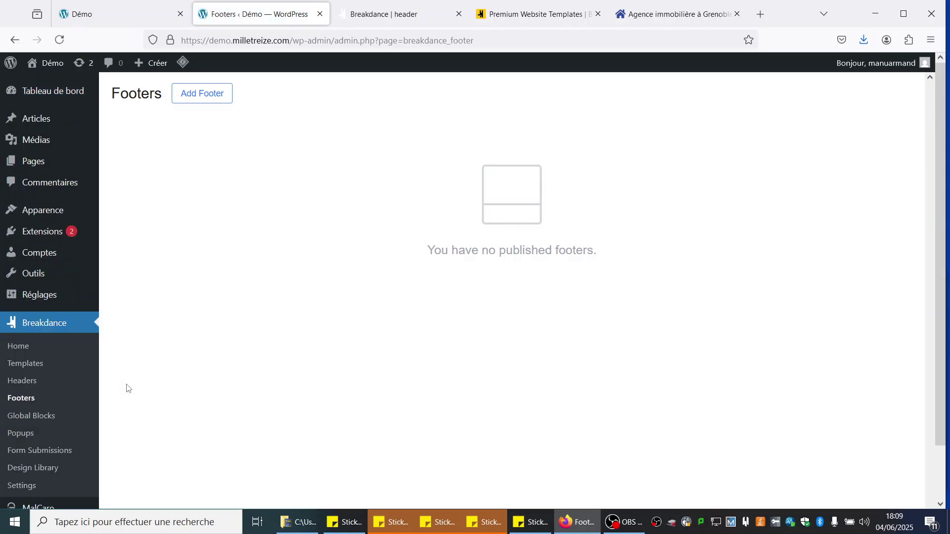
# Step: Create a new footer titled "footer" with its location set to Everywhere
pyautogui.click(213, 92)
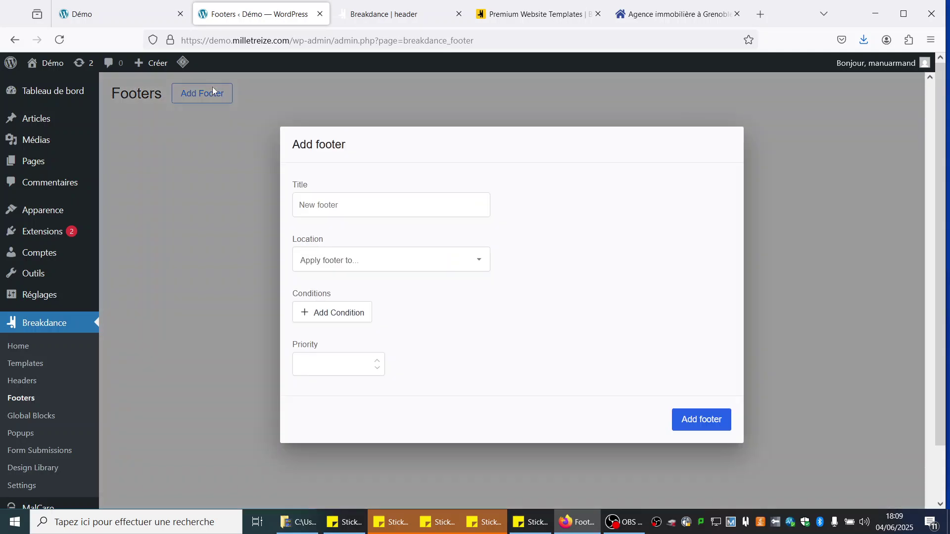
pyautogui.click(349, 209)
pyautogui.write('footer')
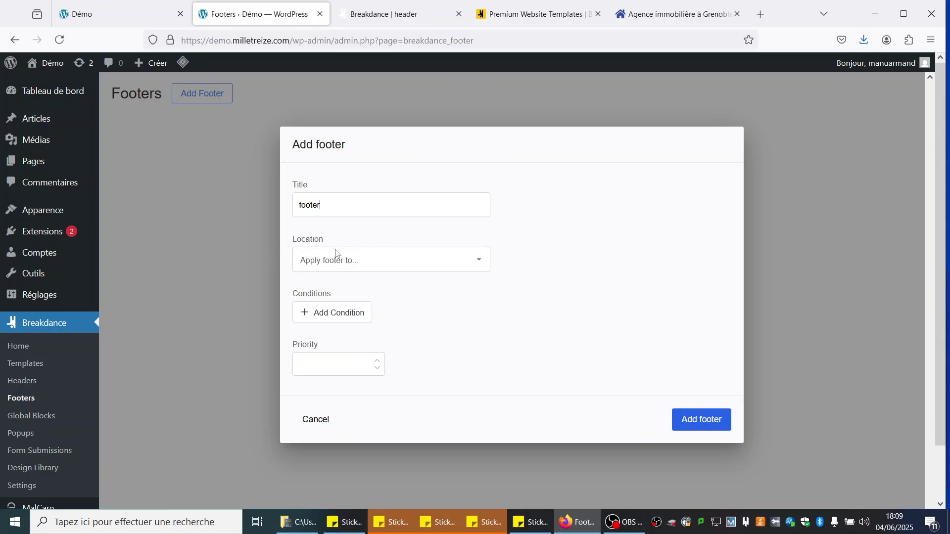
pyautogui.click(339, 267)
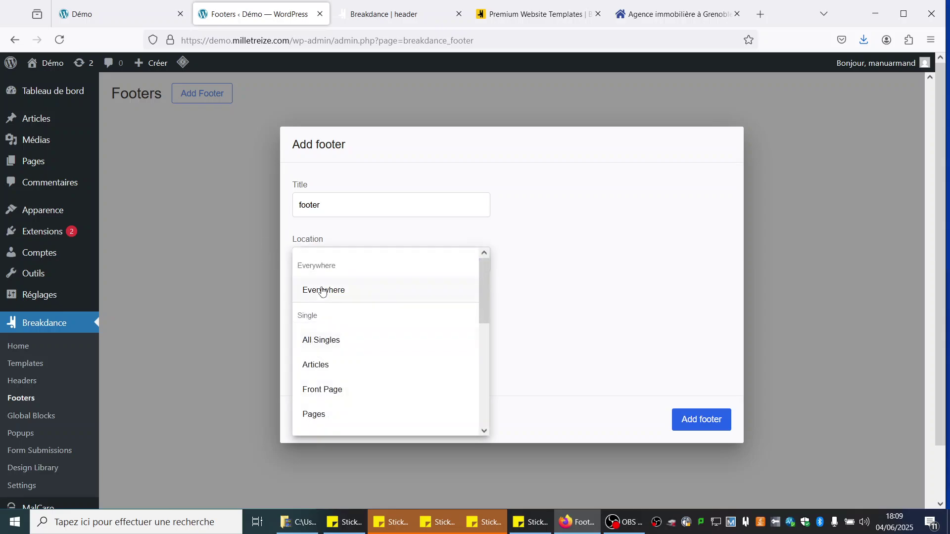
pyautogui.click(323, 291)
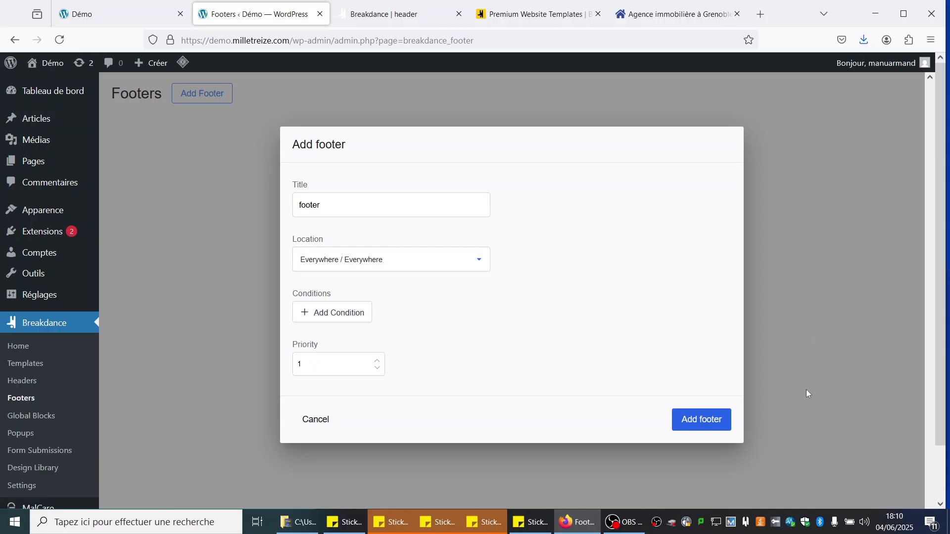
pyautogui.click(678, 415)
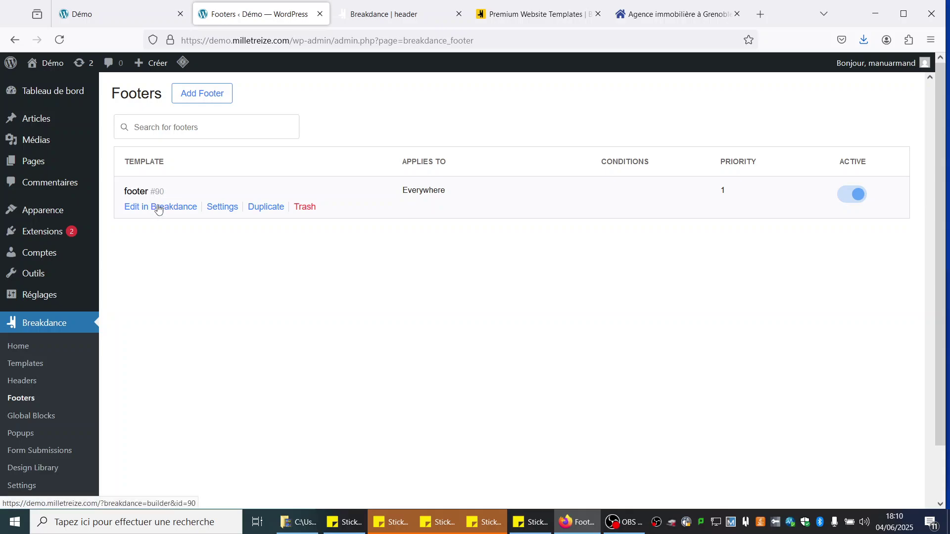
# Step: Open the footer template in the Breakdance editor and add a section containing a three-column layout
pyautogui.click(158, 207)
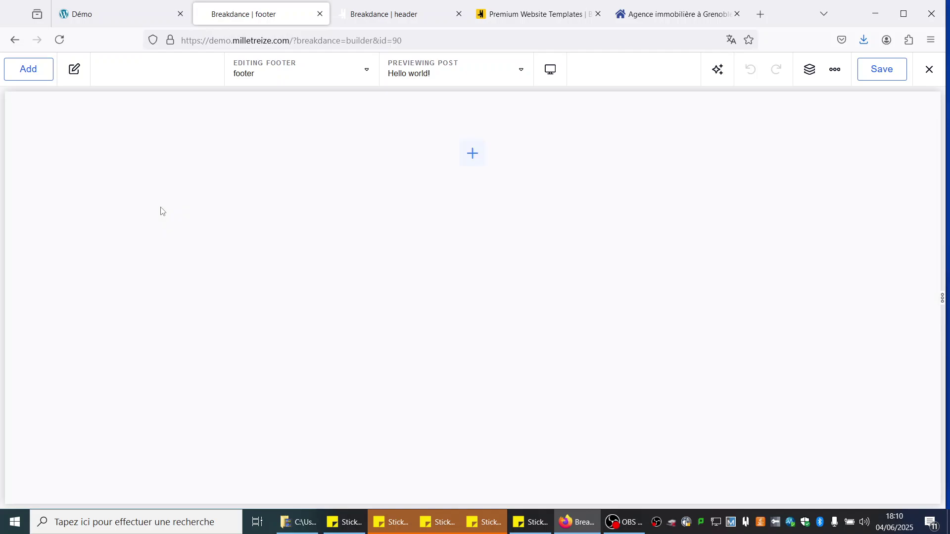
pyautogui.click(25, 69)
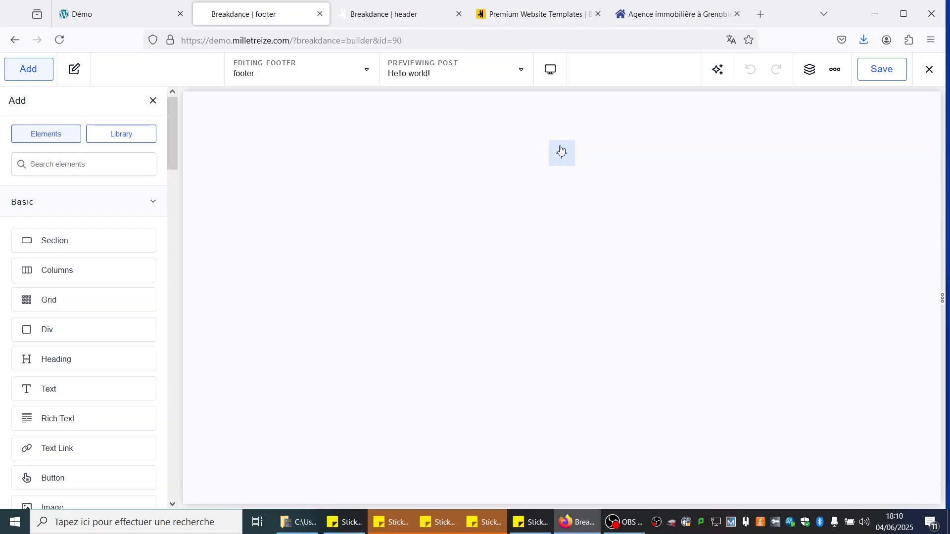
pyautogui.click(73, 249)
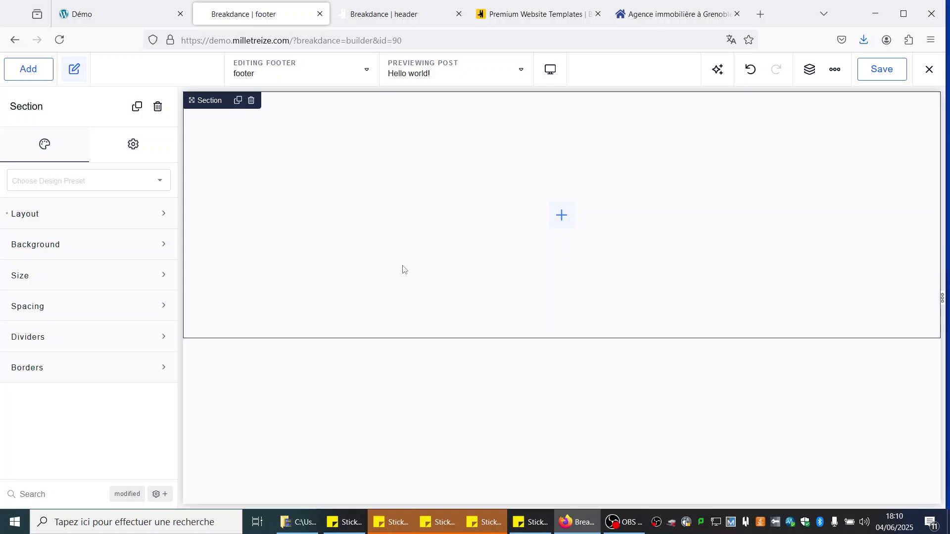
pyautogui.click(557, 216)
pyautogui.click(48, 271)
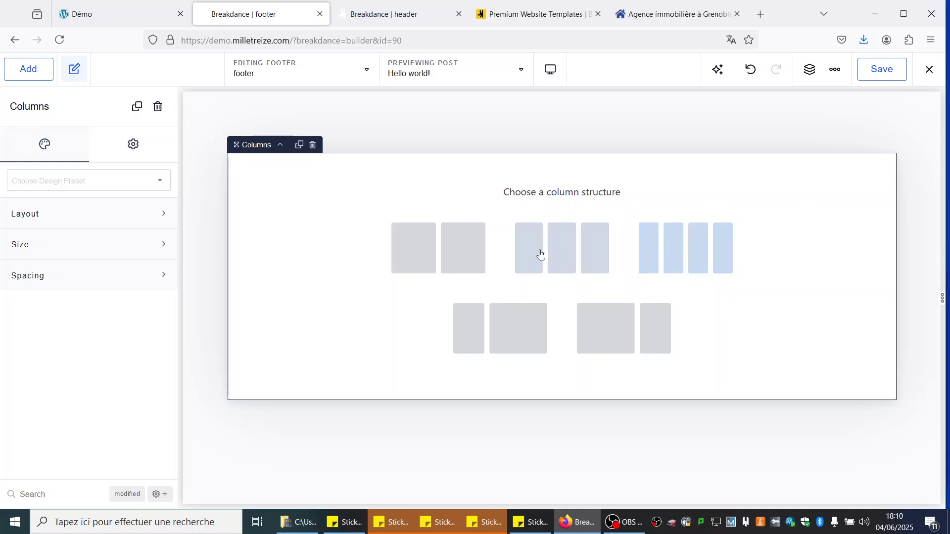
pyautogui.click(564, 251)
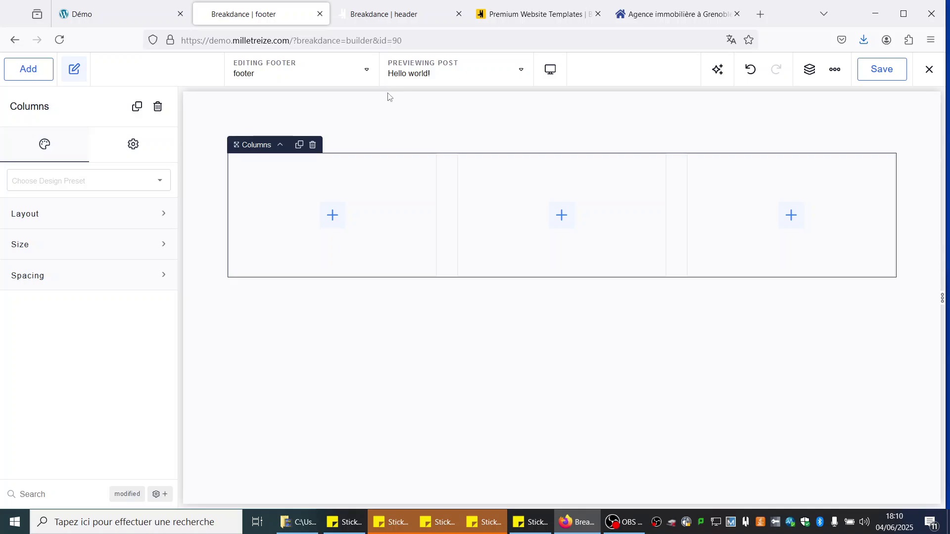
# Step: Add an image element to the first column and assign it logo-milletreize-2.png from the media library
pyautogui.click(333, 216)
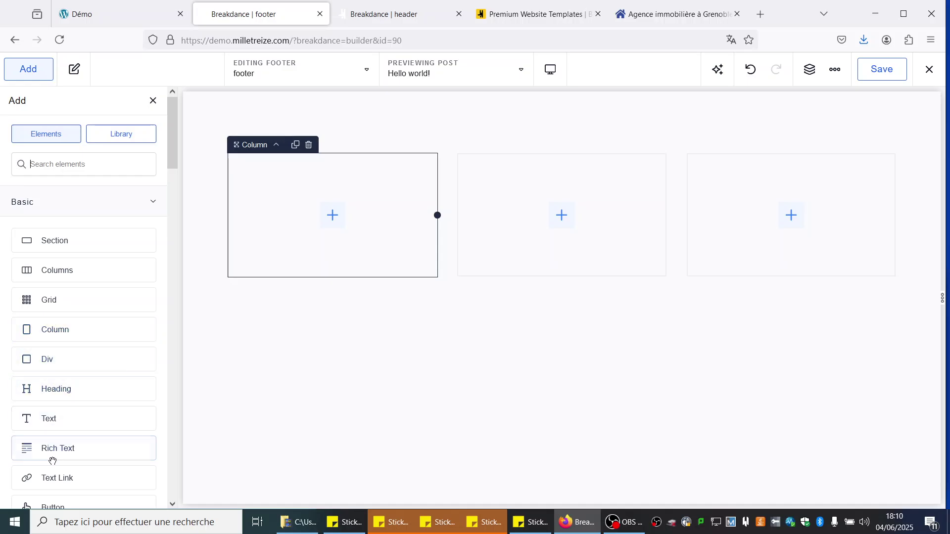
pyautogui.scroll(-3, 58, 472)
pyautogui.click(66, 409)
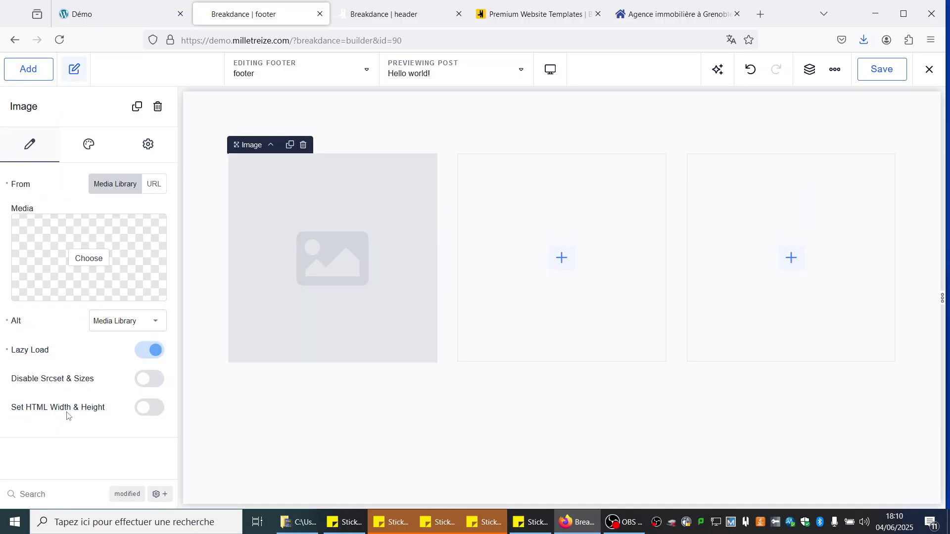
pyautogui.click(49, 239)
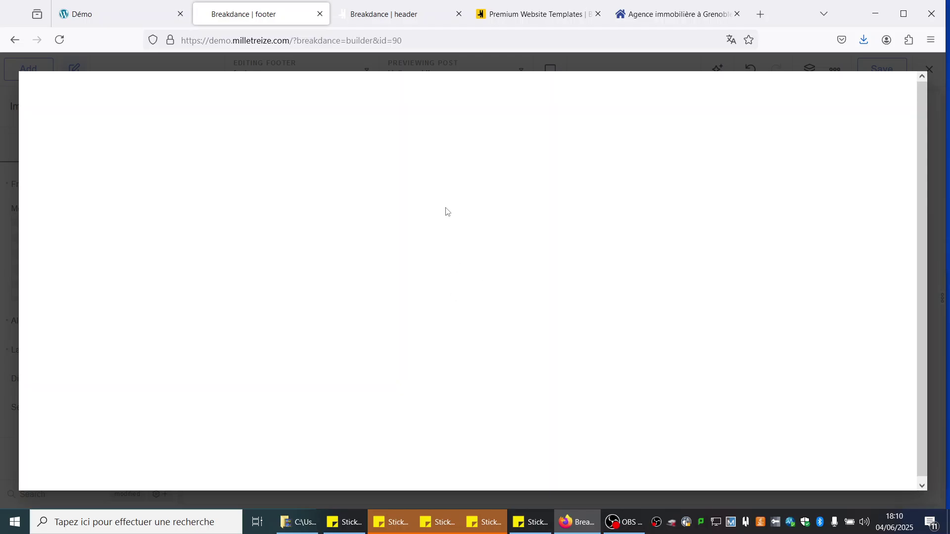
pyautogui.click(179, 310)
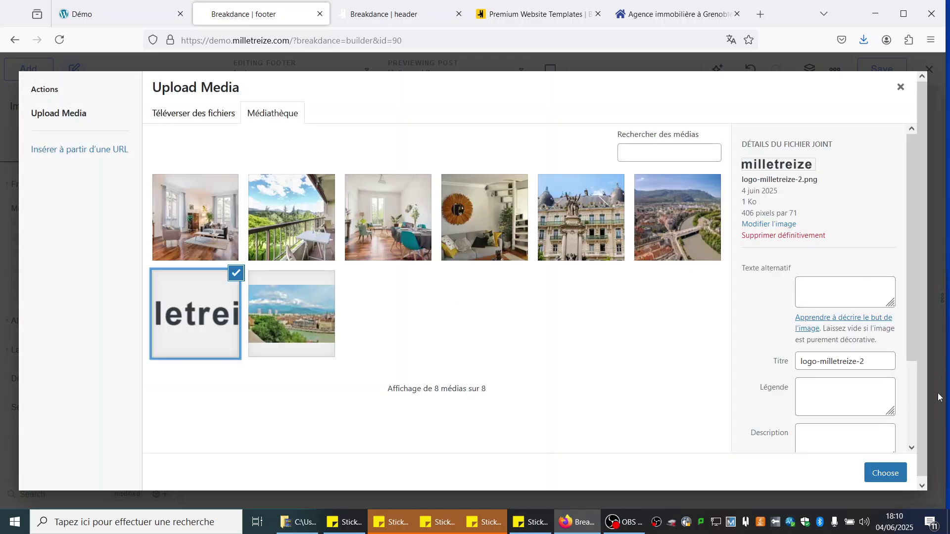
pyautogui.click(884, 474)
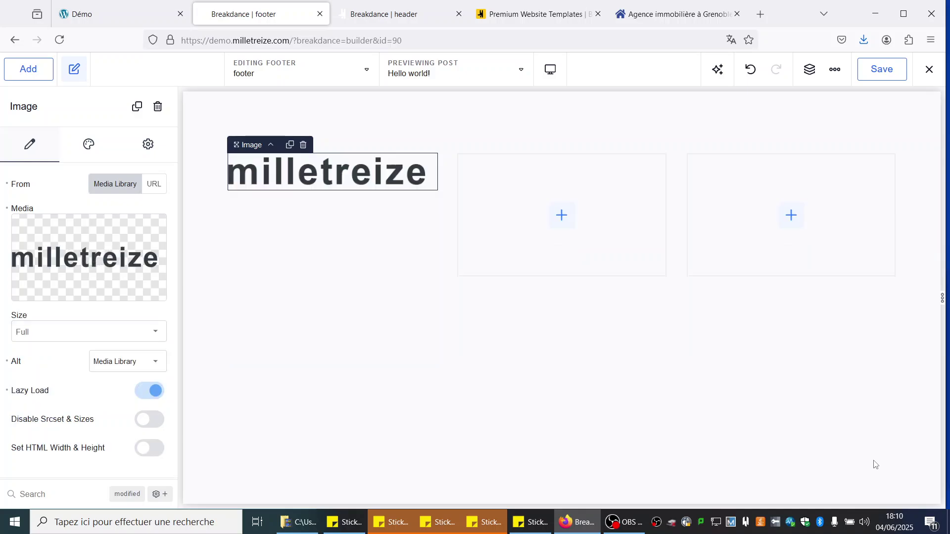
# Step: Add a heading to the middle column and place a duplicate of it in the third column
pyautogui.click(557, 176)
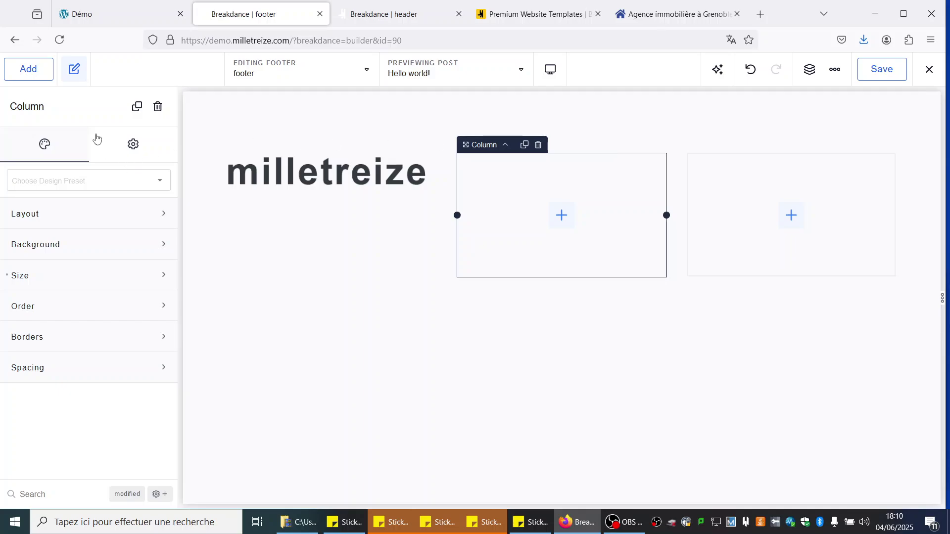
pyautogui.click(26, 75)
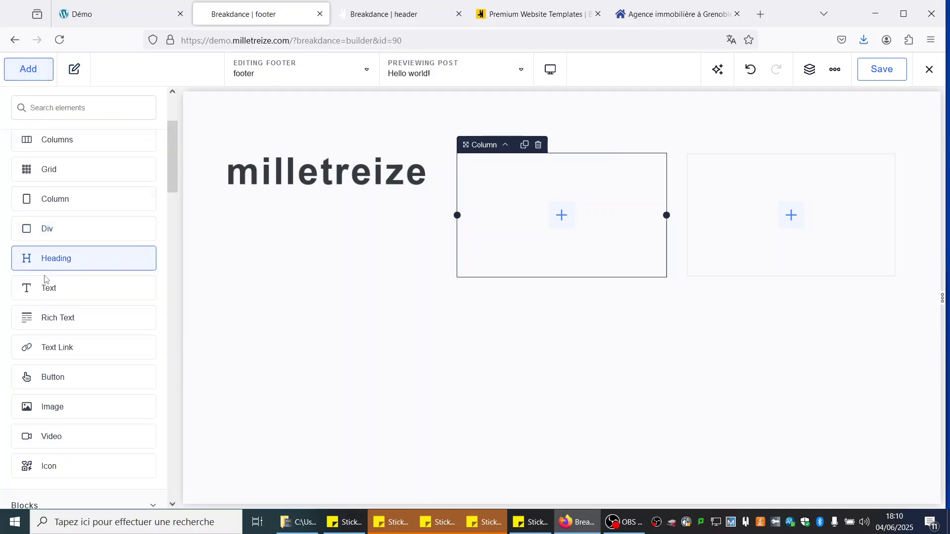
pyautogui.moveTo(44, 262); pyautogui.dragTo(547, 188)
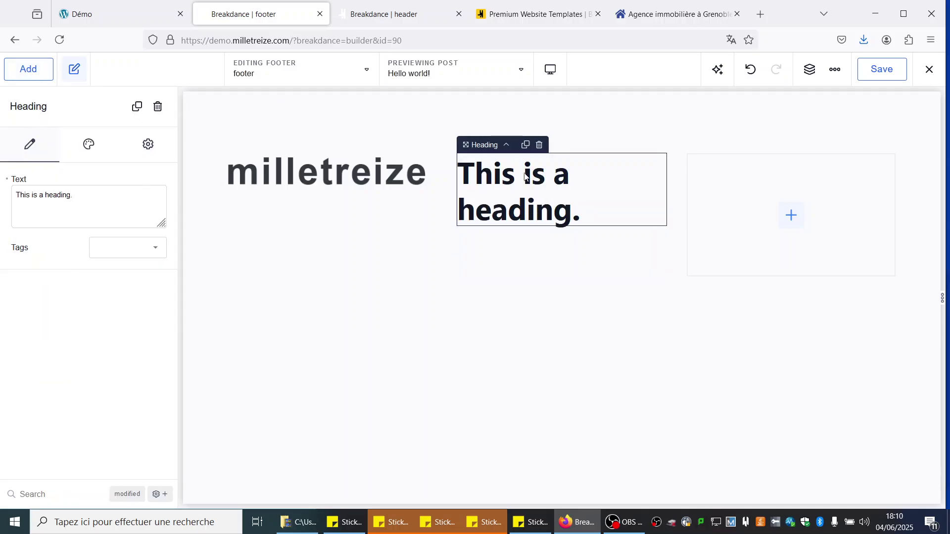
pyautogui.click(525, 144)
pyautogui.moveTo(509, 182); pyautogui.dragTo(763, 203)
# Step: Add a Text Link below the middle column's heading and duplicate it to make three stacked links
pyautogui.click(490, 200)
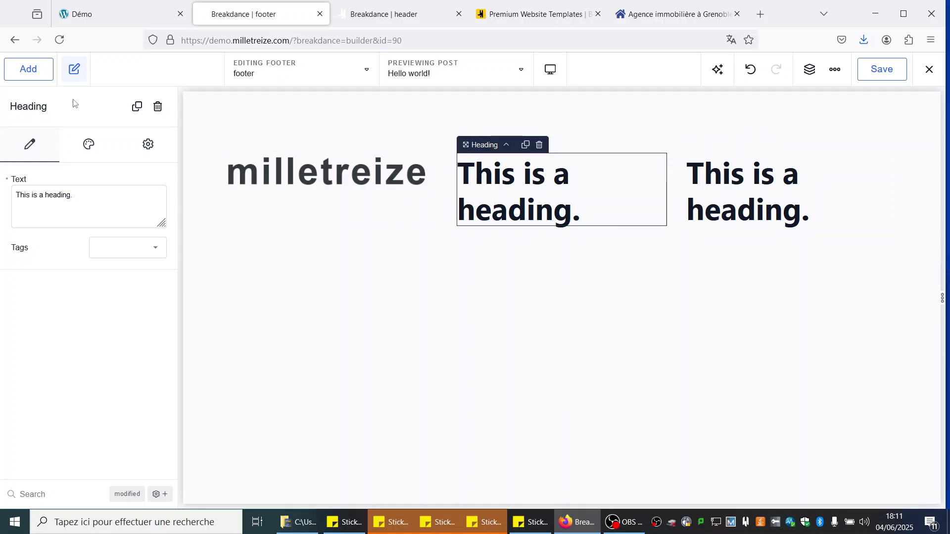
pyautogui.click(28, 70)
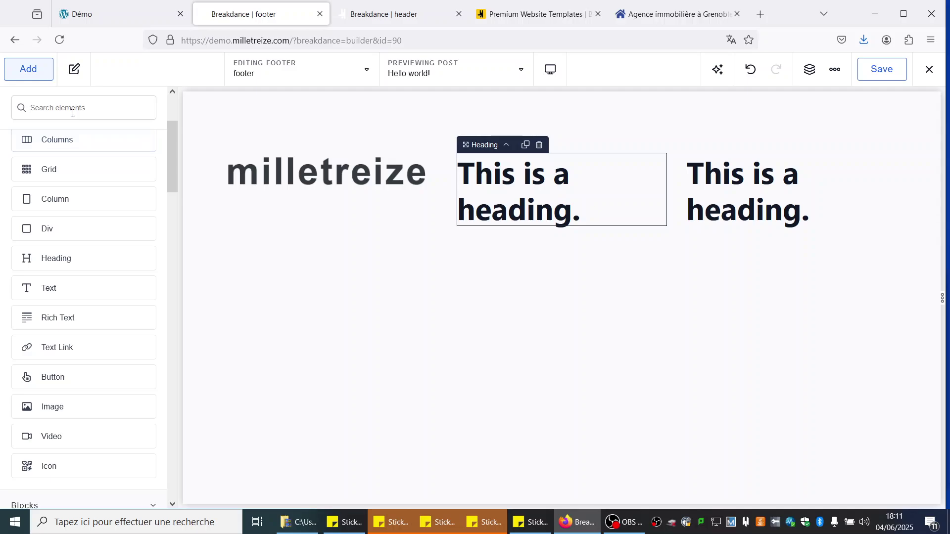
pyautogui.click(72, 114)
pyautogui.write('text')
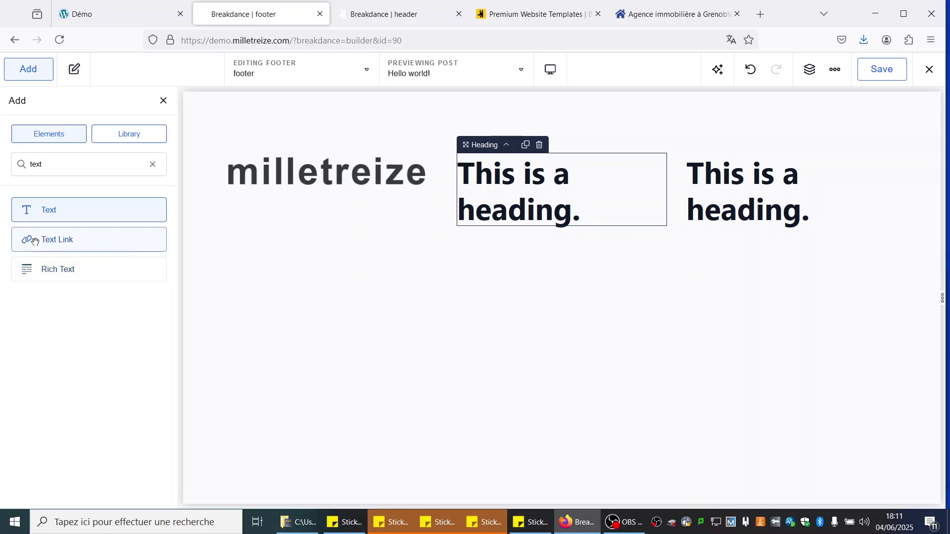
pyautogui.moveTo(52, 241); pyautogui.dragTo(522, 233)
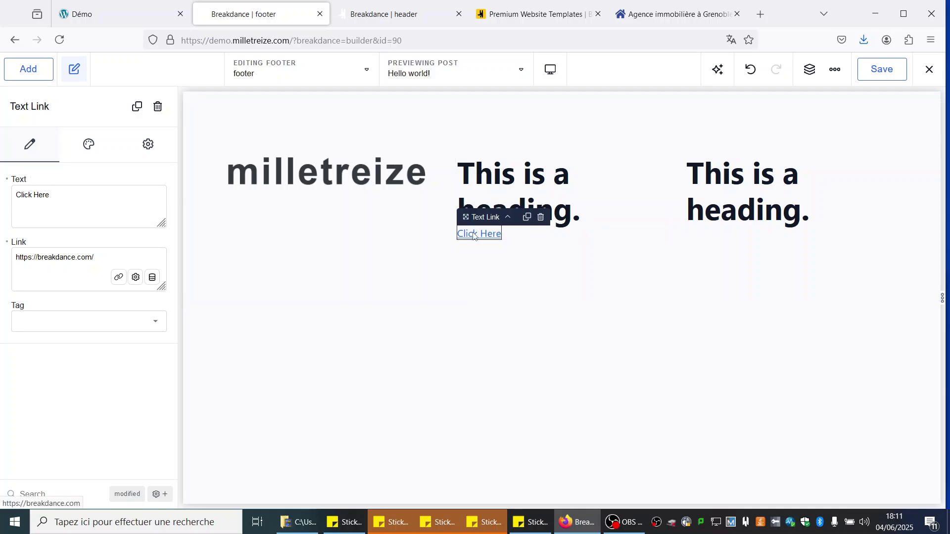
pyautogui.click(526, 216)
pyautogui.doubleClick(526, 216)
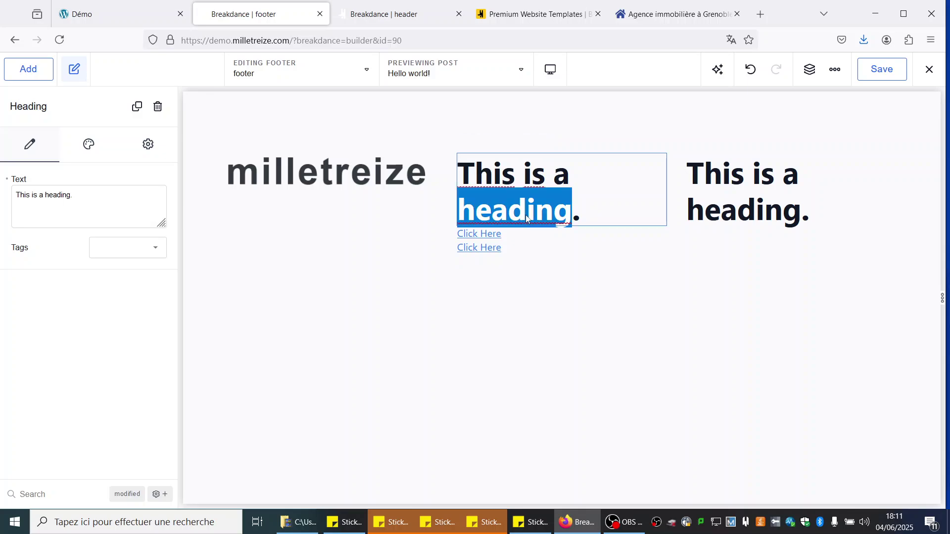
pyautogui.click(478, 247)
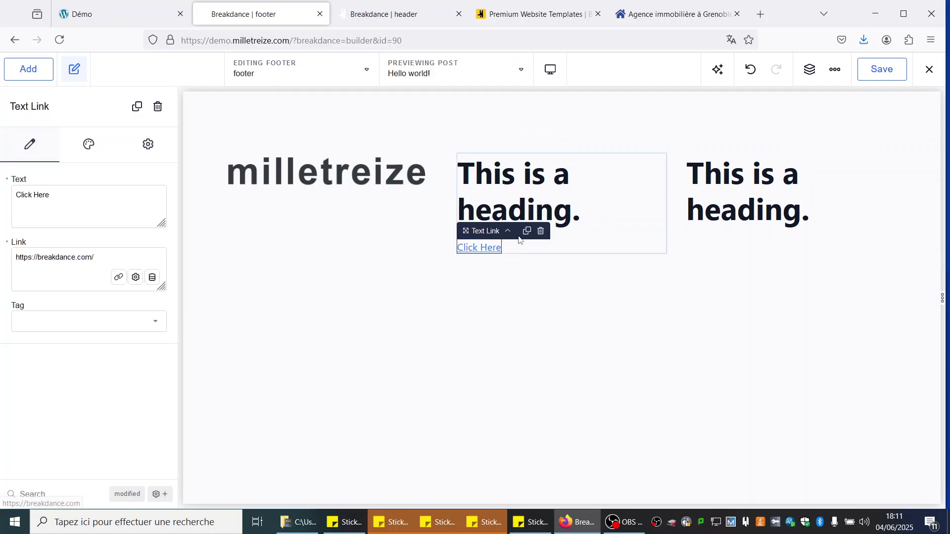
pyautogui.click(528, 231)
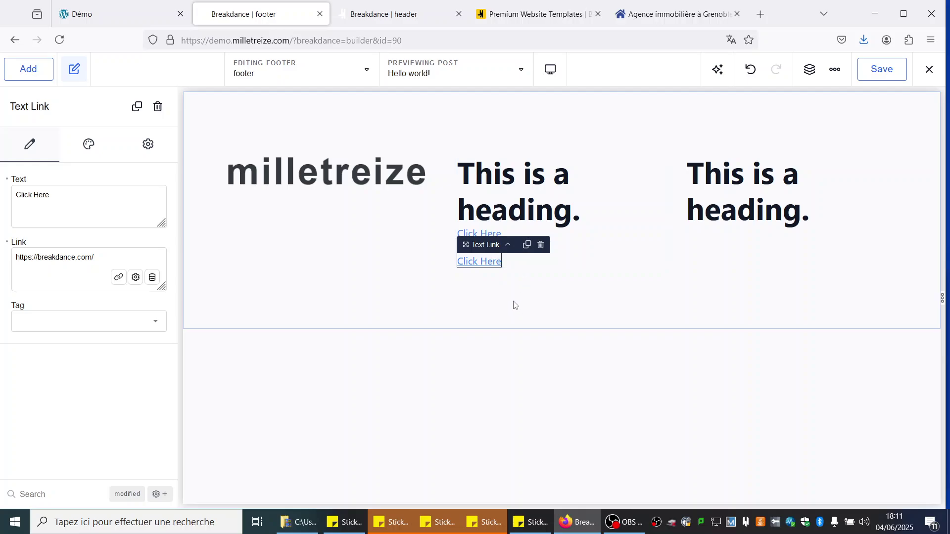
pyautogui.click(515, 303)
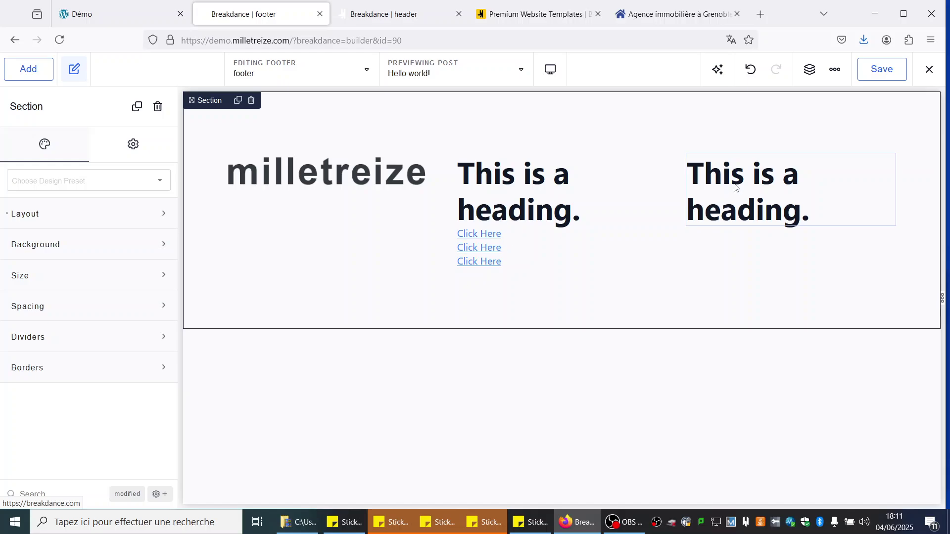
# Step: Change the middle column's heading text to "Menu" and set its font size to 30 px
pyautogui.click(735, 187)
pyautogui.click(559, 198)
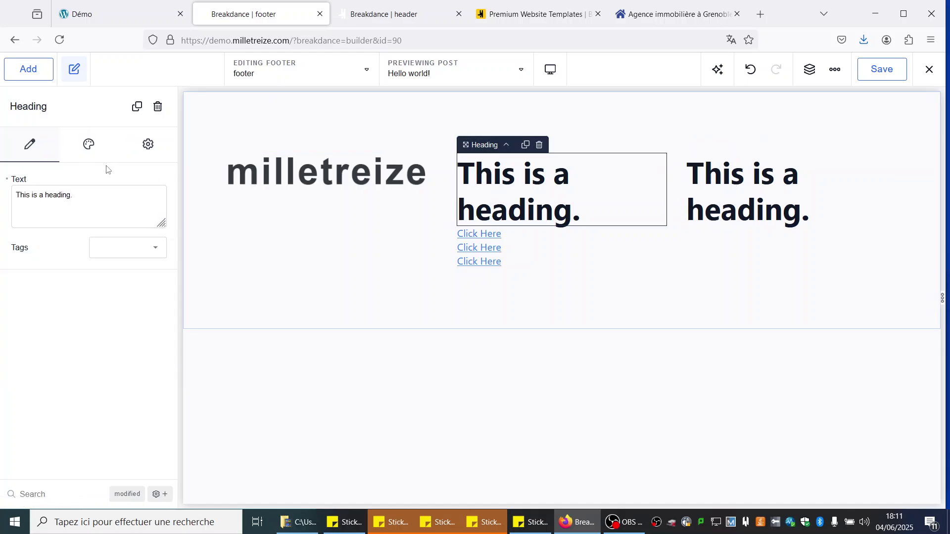
pyautogui.moveTo(121, 199); pyautogui.dragTo(2, 187)
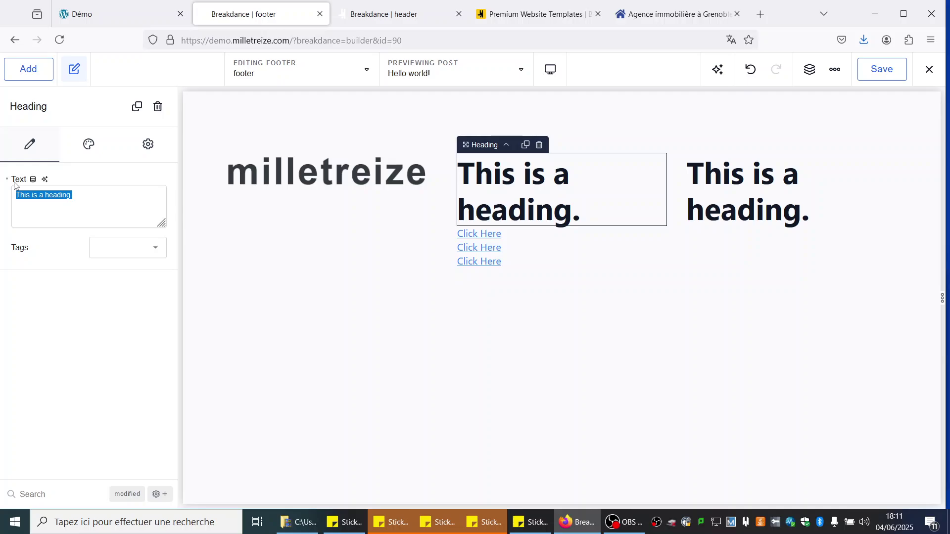
pyautogui.write('Menu')
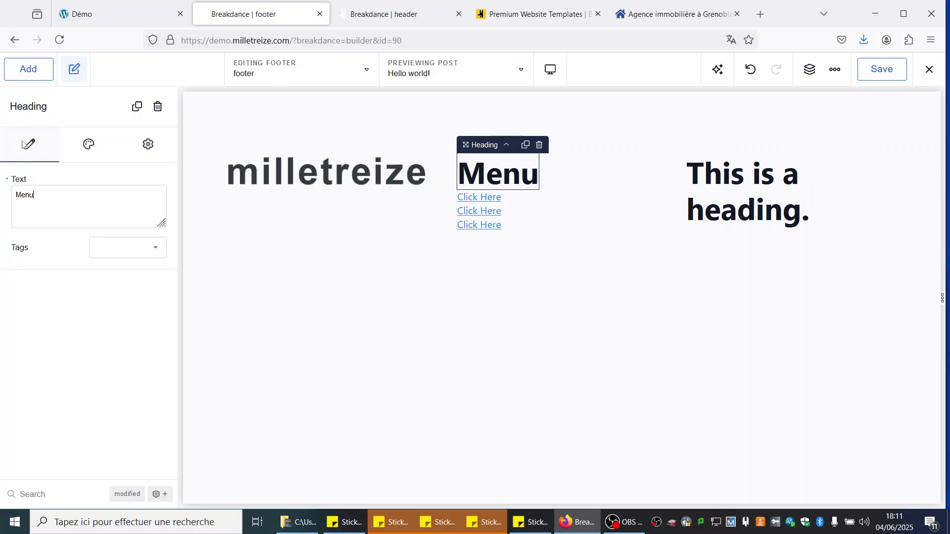
pyautogui.click(89, 148)
pyautogui.click(68, 214)
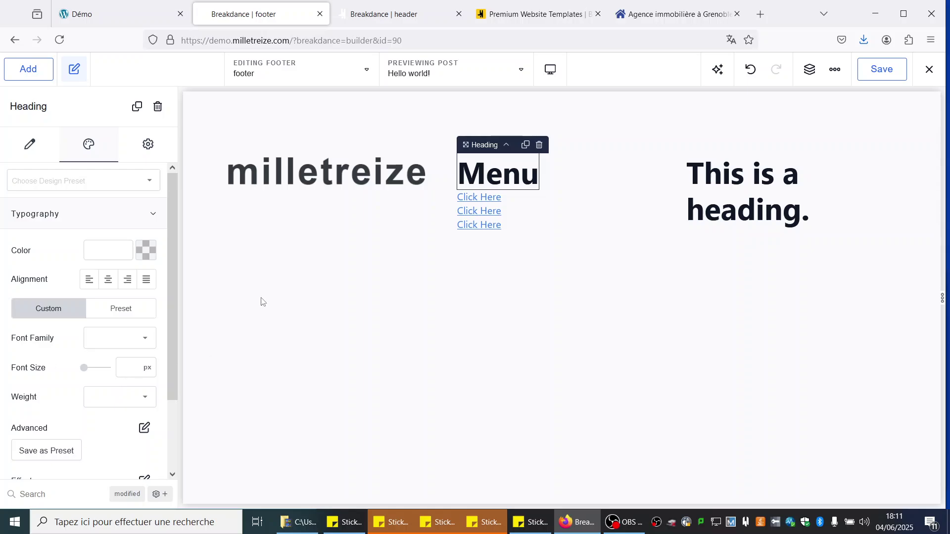
pyautogui.write('30')
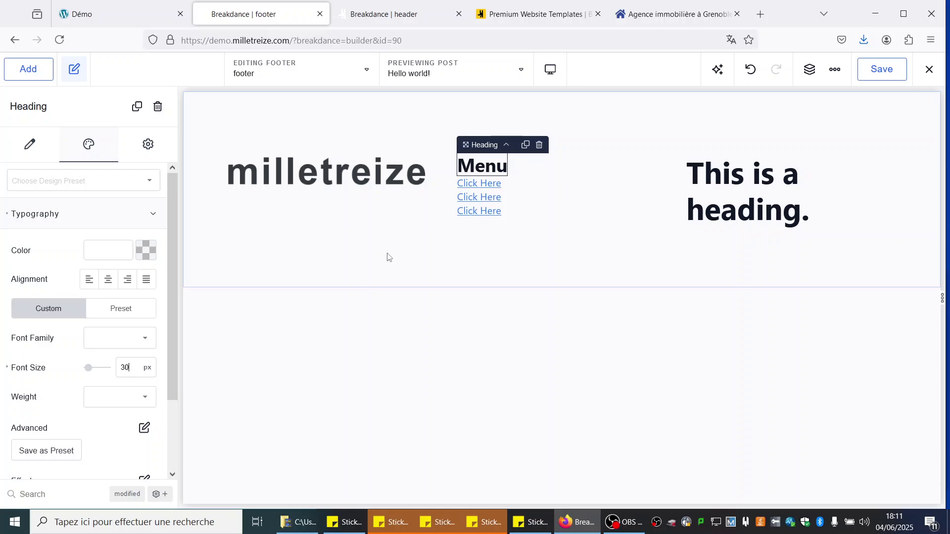
# Step: Add spacing below the Menu heading to separate it from the three text links
pyautogui.click(529, 188)
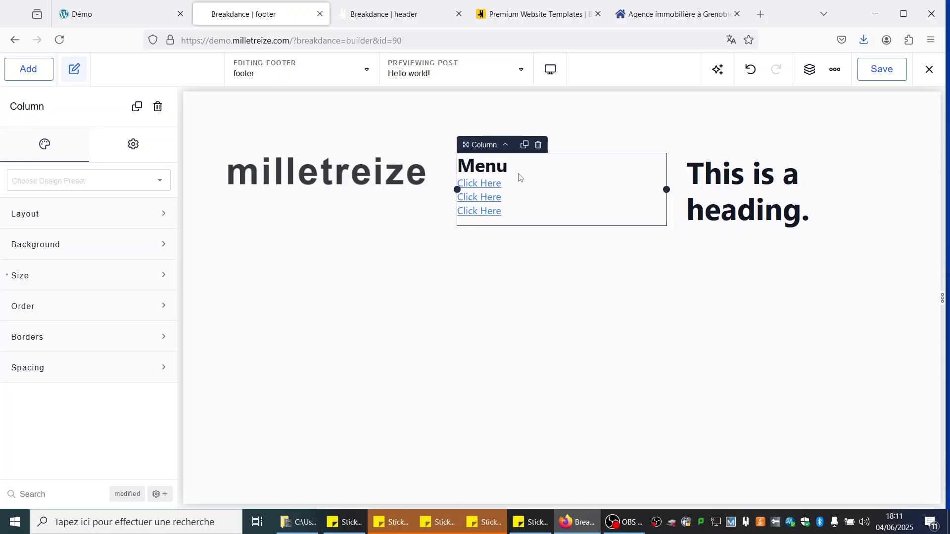
pyautogui.click(488, 170)
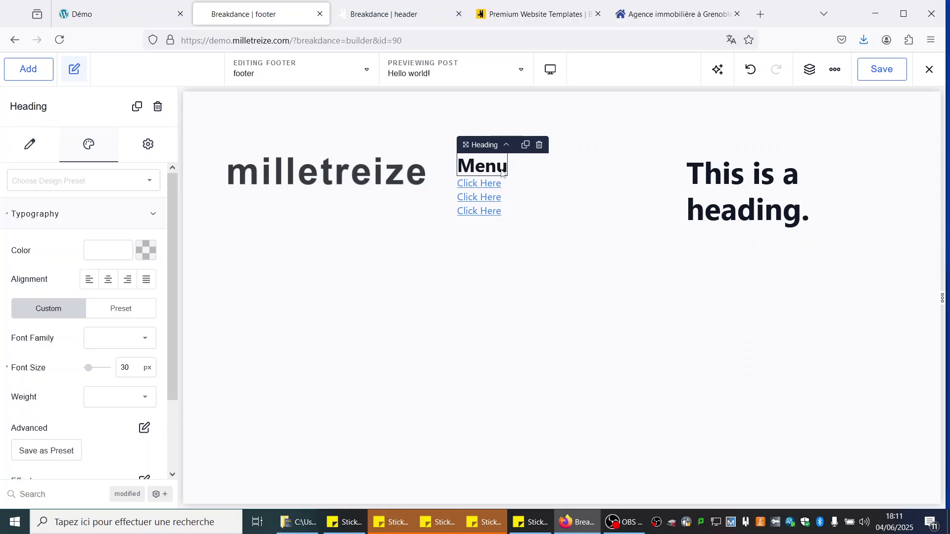
pyautogui.moveTo(502, 175); pyautogui.dragTo(499, 196)
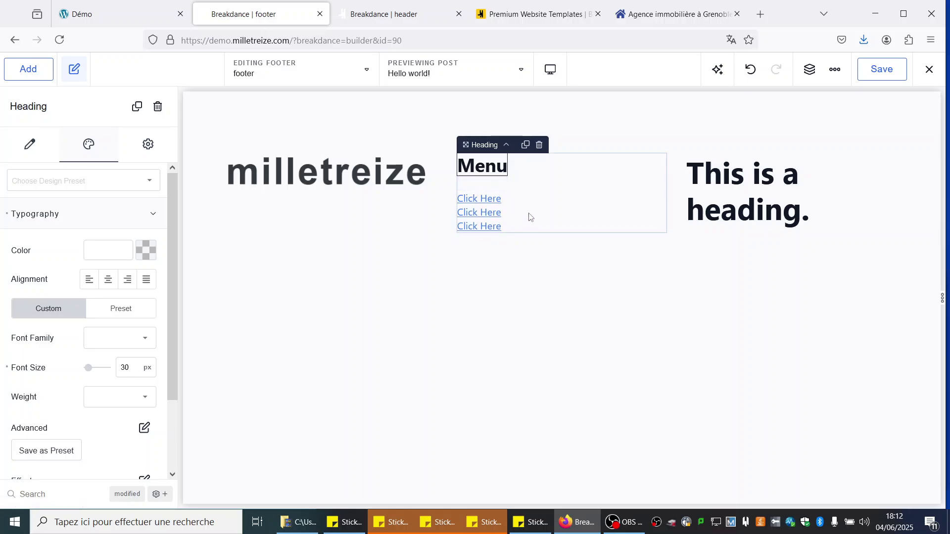
pyautogui.click(530, 217)
pyautogui.click(477, 199)
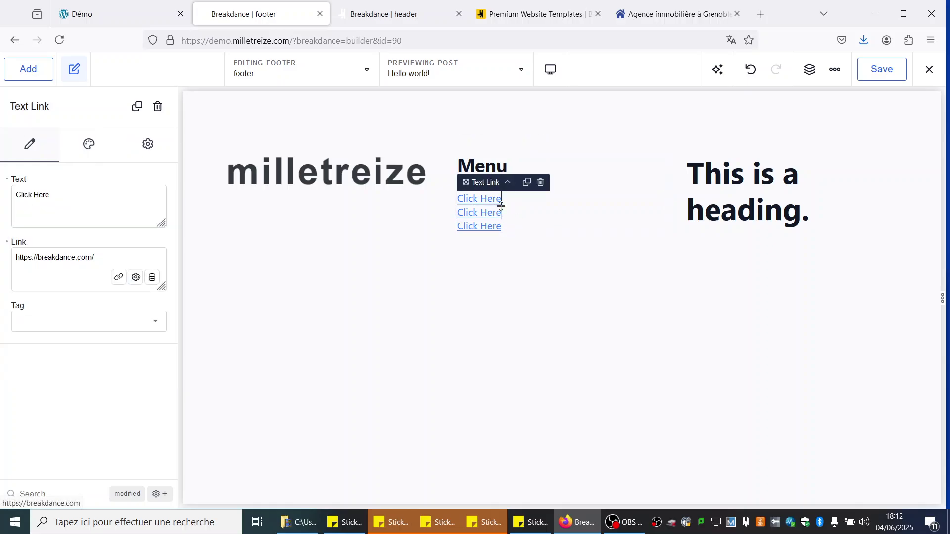
pyautogui.click(532, 215)
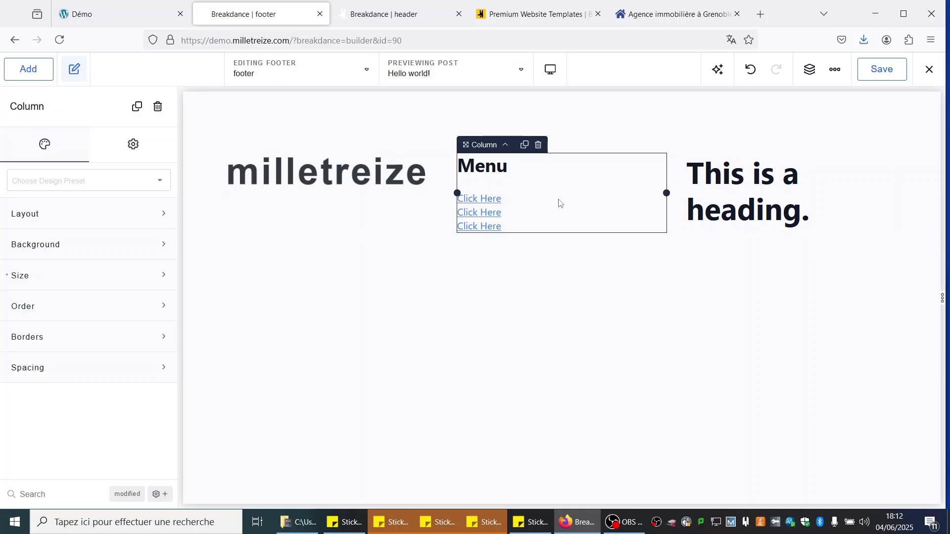
# Step: Delete the third column's heading and replace it with a duplicate of the Menu heading
pyautogui.click(715, 189)
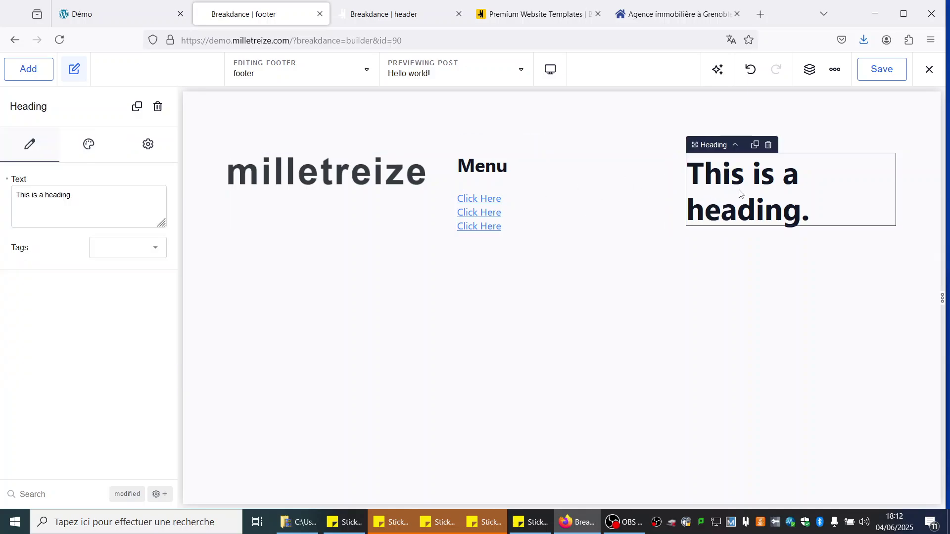
pyautogui.click(768, 145)
pyautogui.click(547, 195)
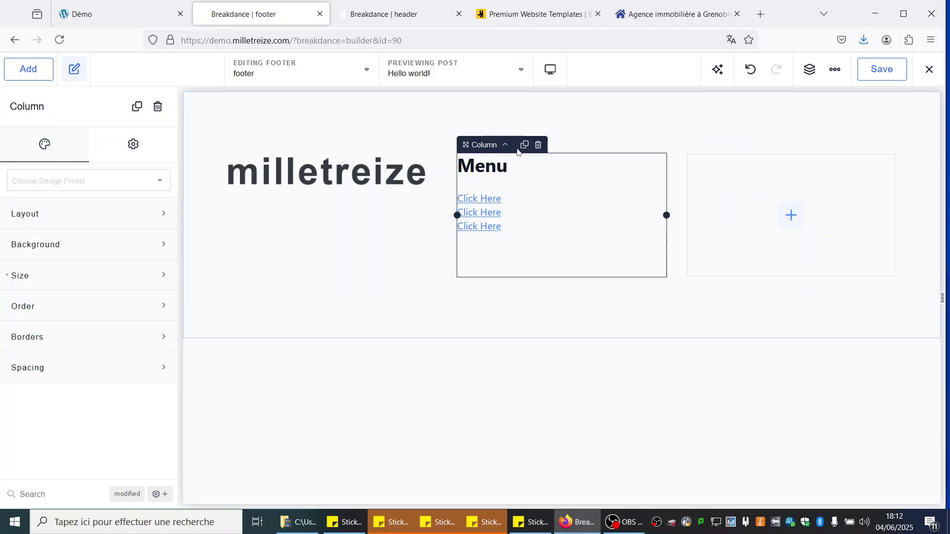
pyautogui.click(487, 169)
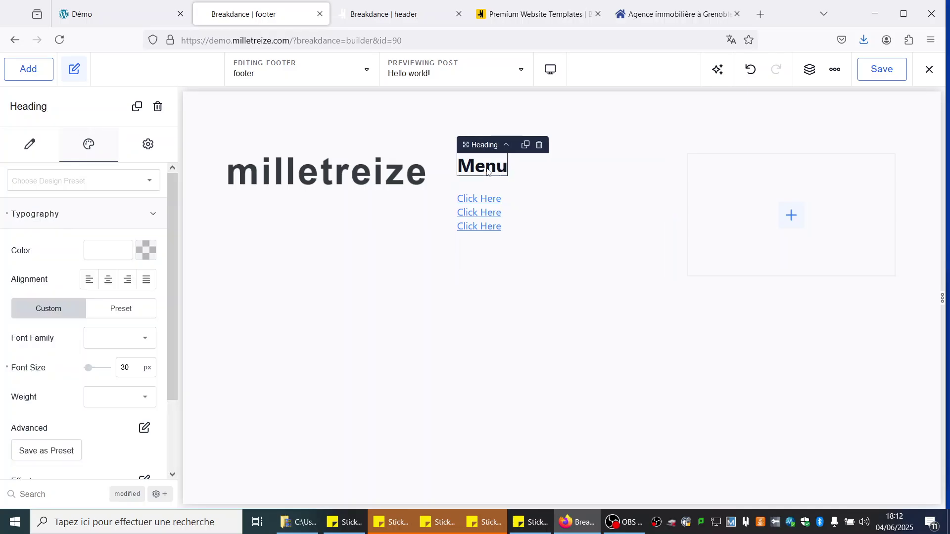
pyautogui.click(526, 144)
pyautogui.moveTo(482, 204); pyautogui.dragTo(795, 180)
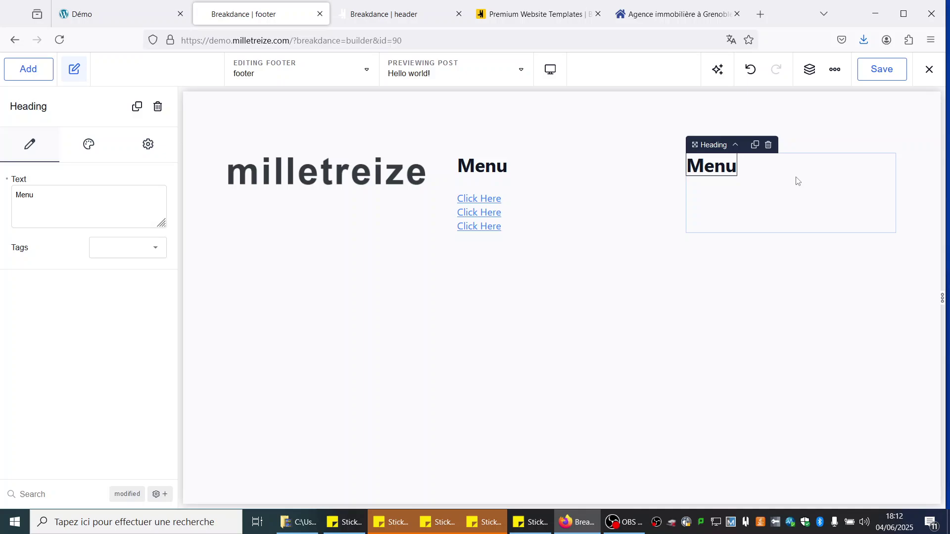
# Step: Move one of the middle column's text links below the third column's Menu heading and duplicate it there
pyautogui.click(478, 218)
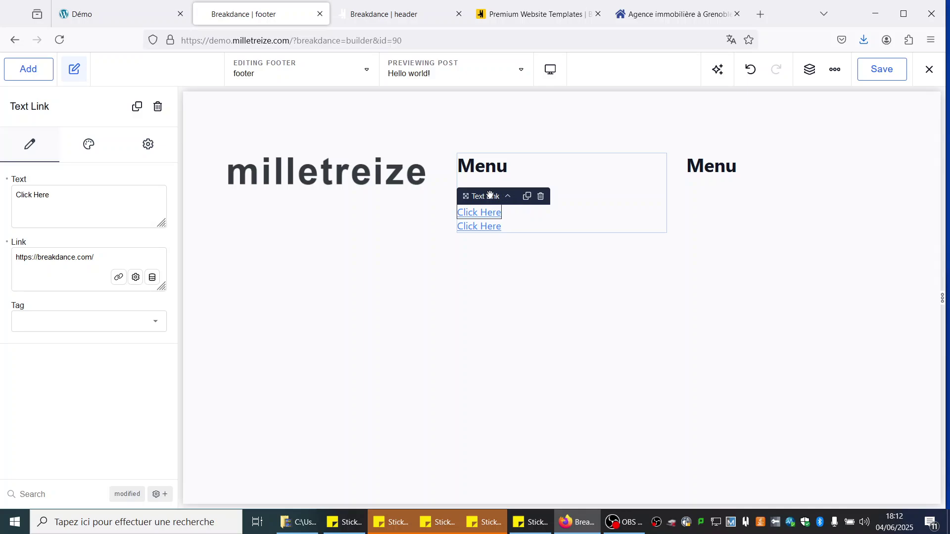
pyautogui.moveTo(479, 198); pyautogui.dragTo(718, 197)
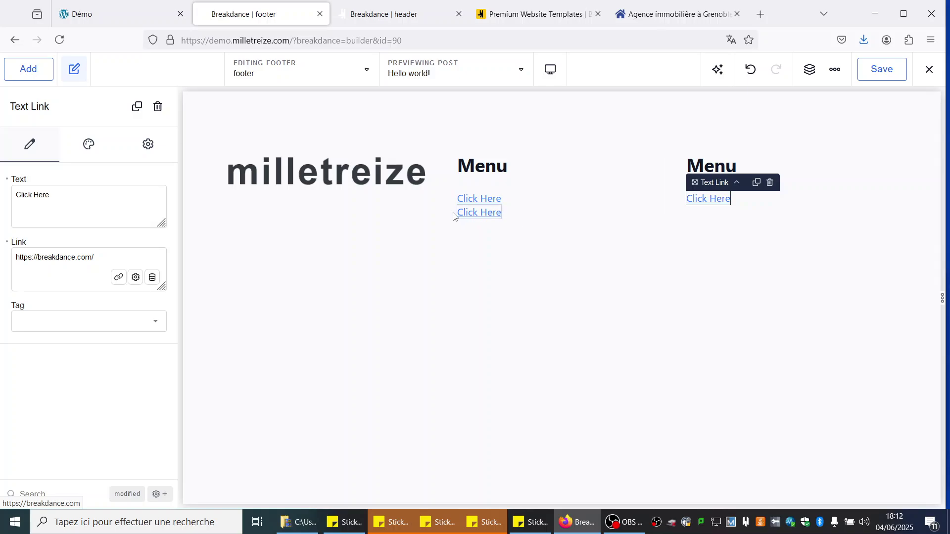
pyautogui.click(465, 200)
pyautogui.click(703, 196)
pyautogui.click(756, 183)
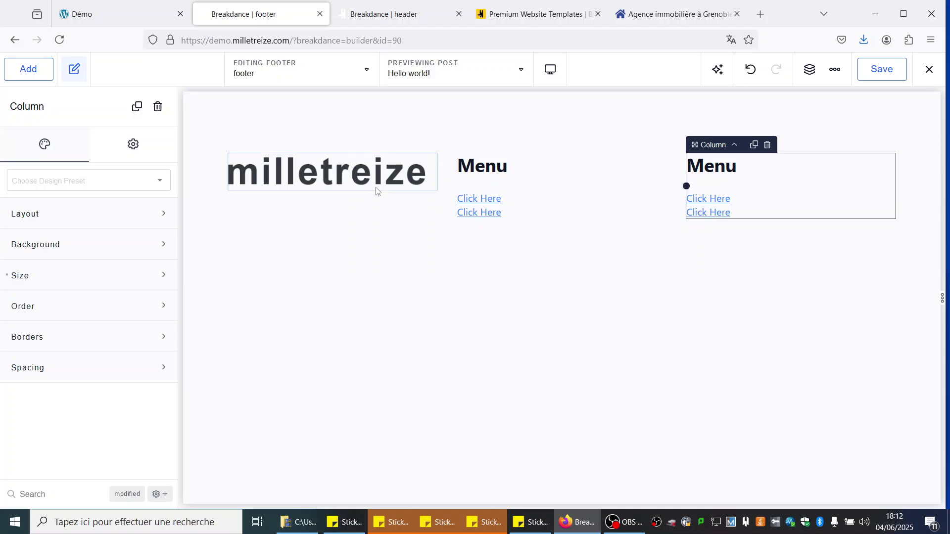
# Step: Set the background color of the whole footer section to light lavender #D9D4E4
pyautogui.click(253, 138)
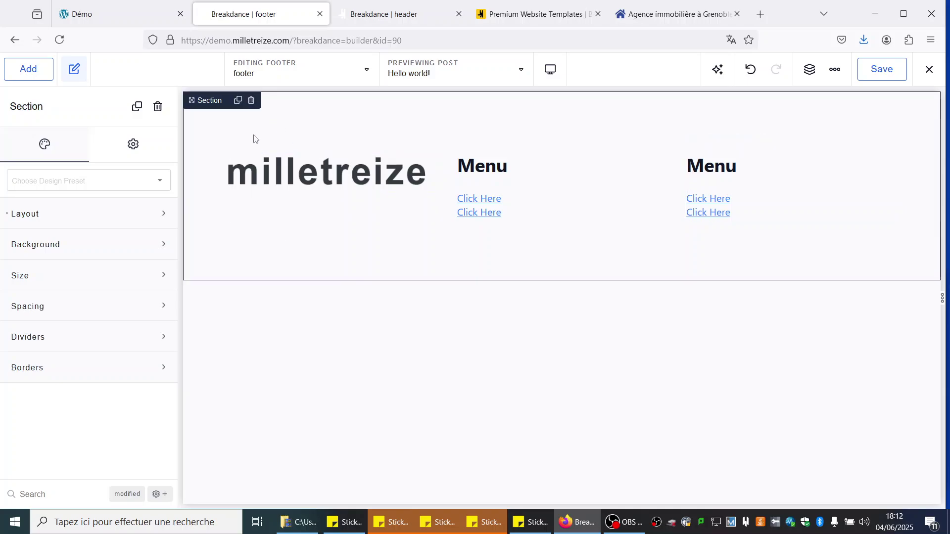
pyautogui.click(55, 248)
pyautogui.click(144, 281)
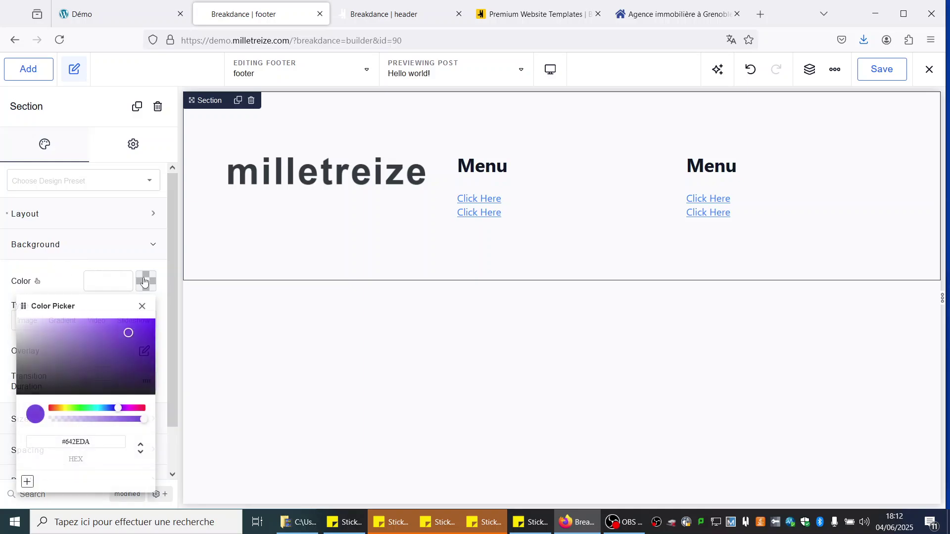
pyautogui.click(27, 331)
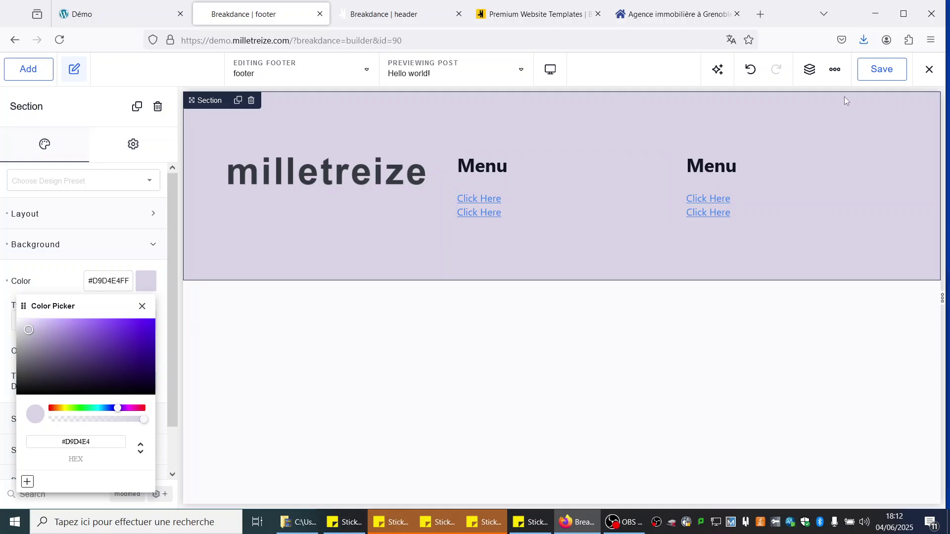
# Step: Save the footer and exit the builder to the WordPress admin
pyautogui.click(888, 74)
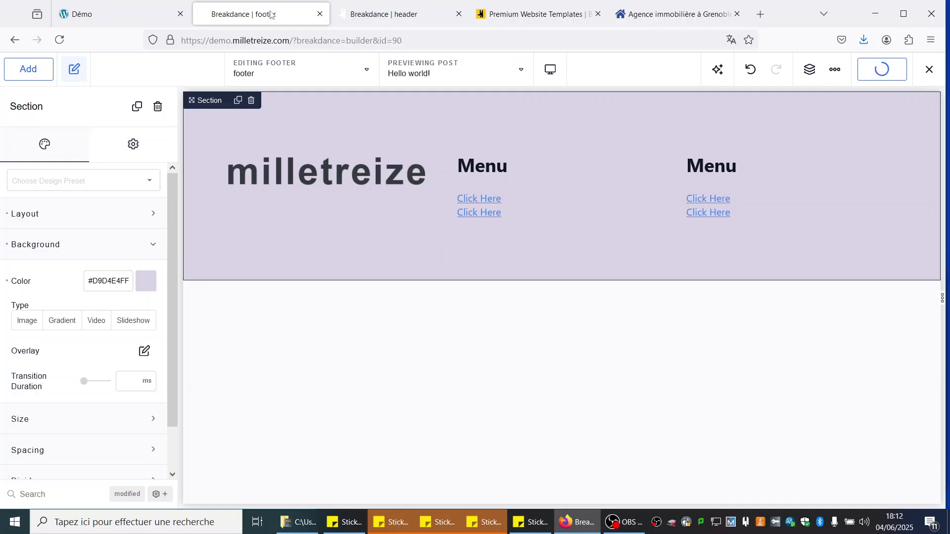
pyautogui.click(105, 9)
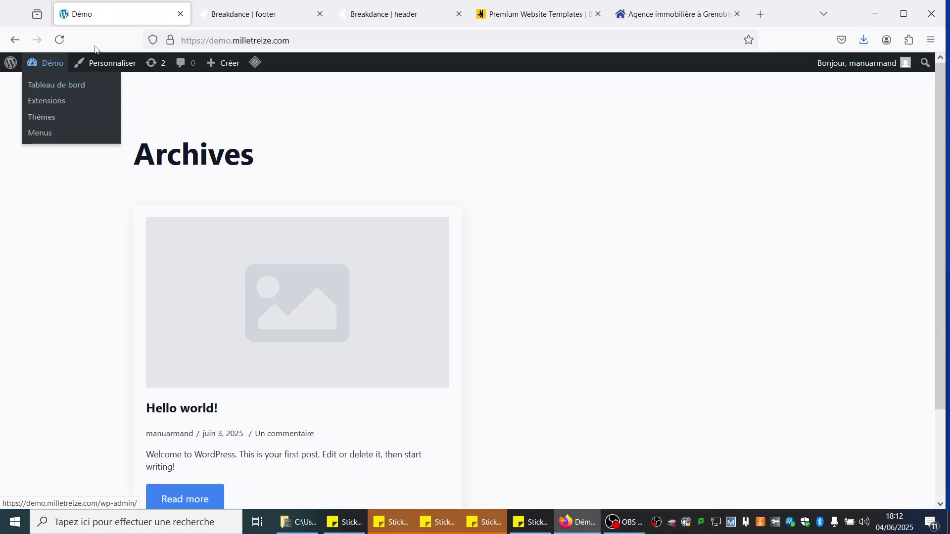
pyautogui.click(286, 6)
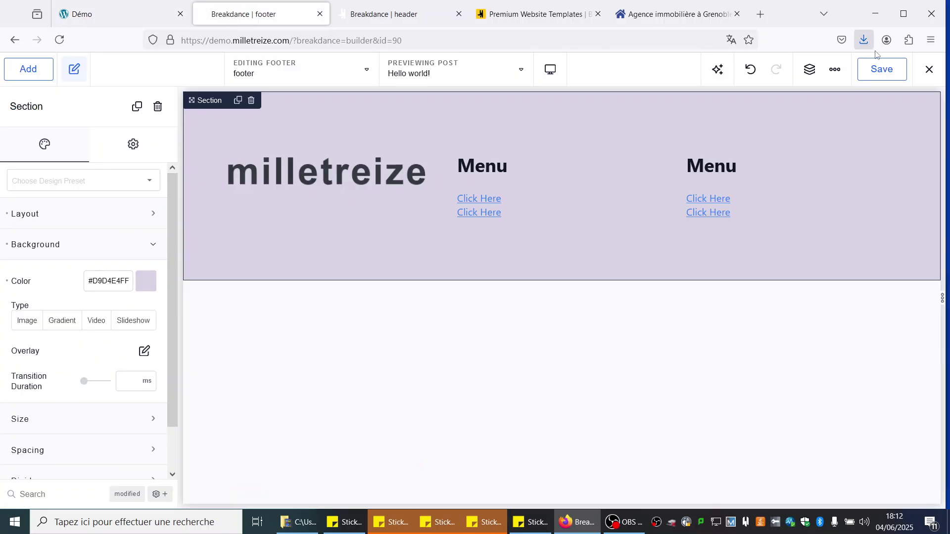
pyautogui.click(923, 70)
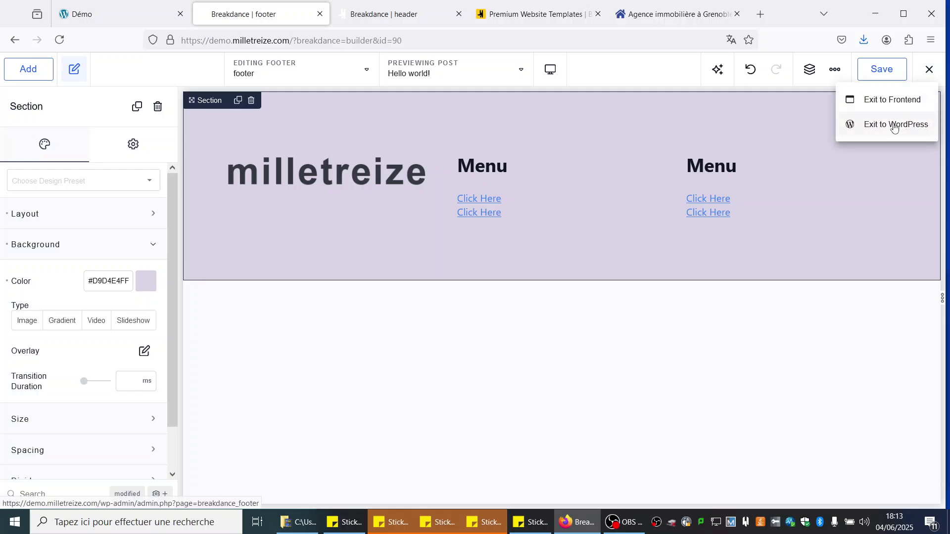
pyautogui.click(888, 68)
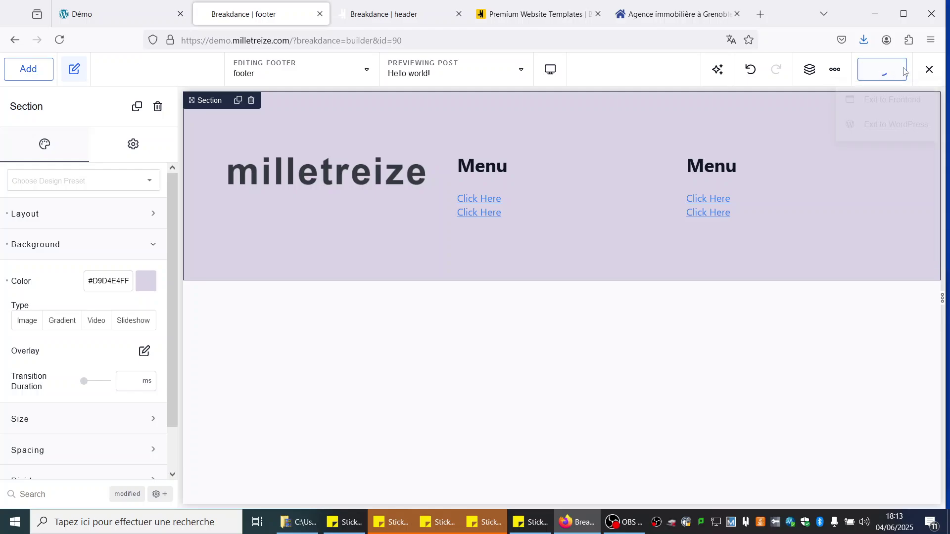
pyautogui.click(928, 71)
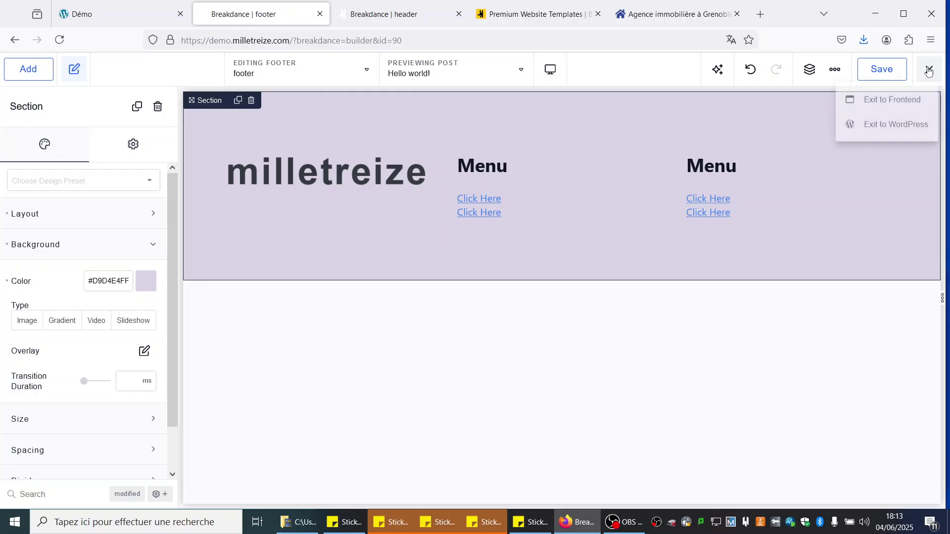
pyautogui.click(876, 126)
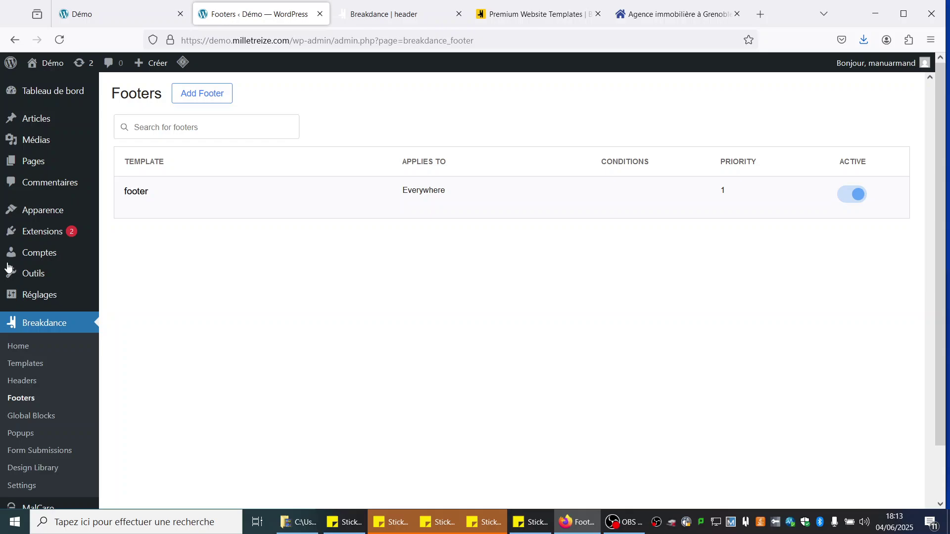
# Step: Create and publish a new page titled "Accueil", and open it for editing in Breakdance
pyautogui.moveTo(36, 174)
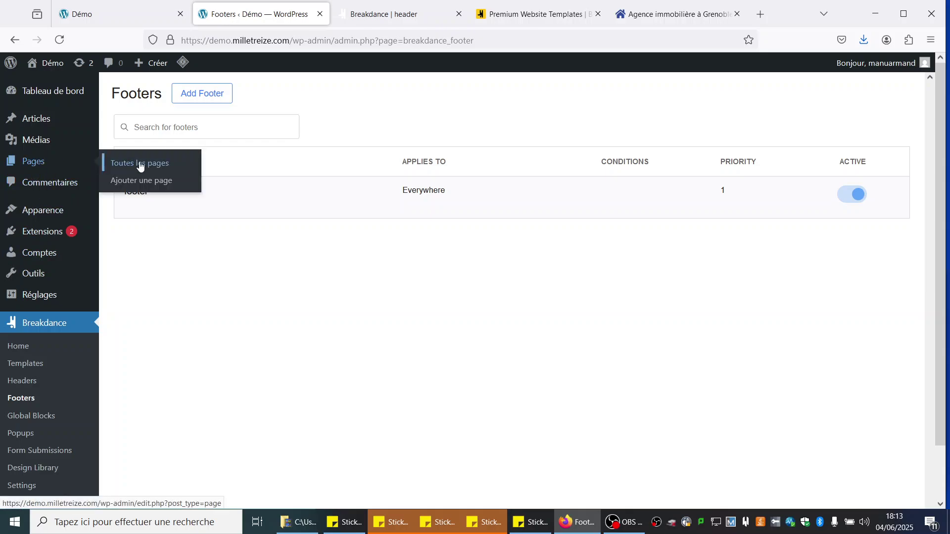
pyautogui.click(141, 181)
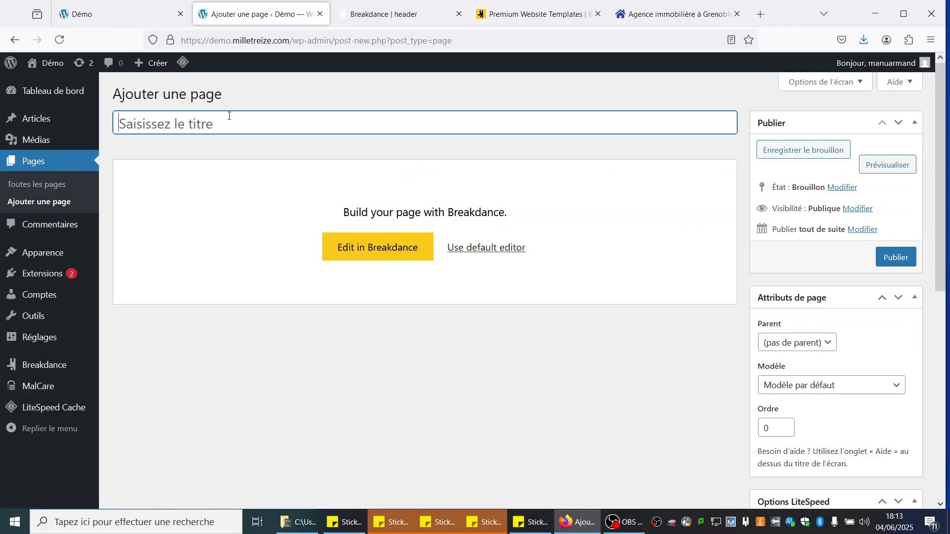
pyautogui.write('Accueil')
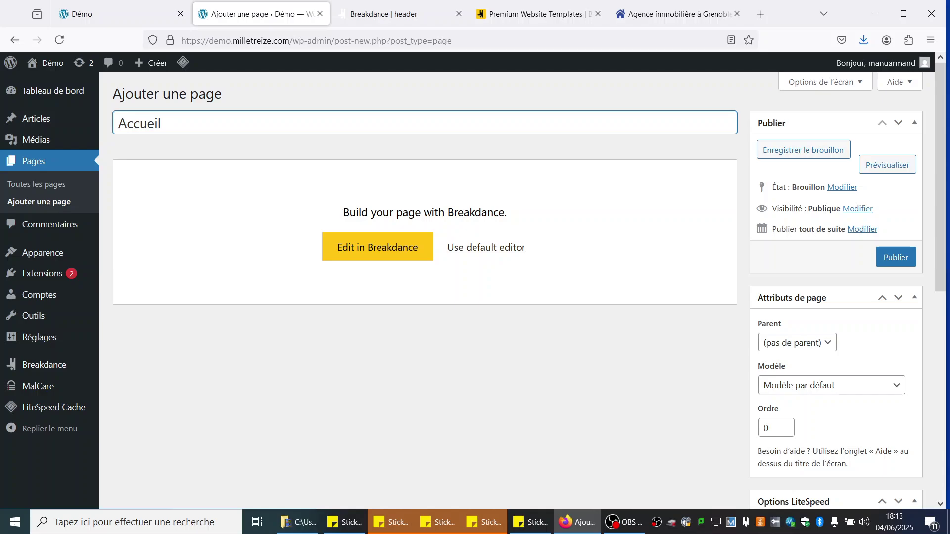
pyautogui.click(893, 257)
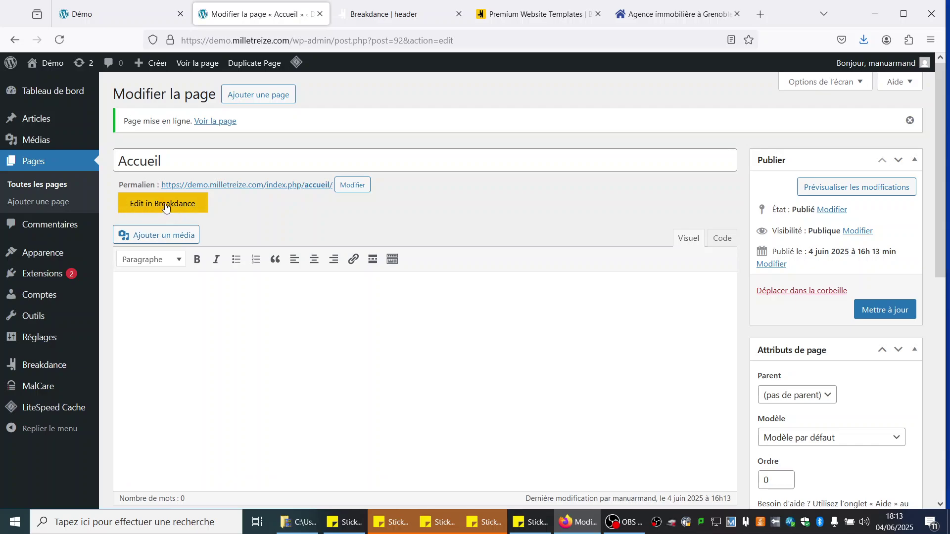
pyautogui.click(177, 207)
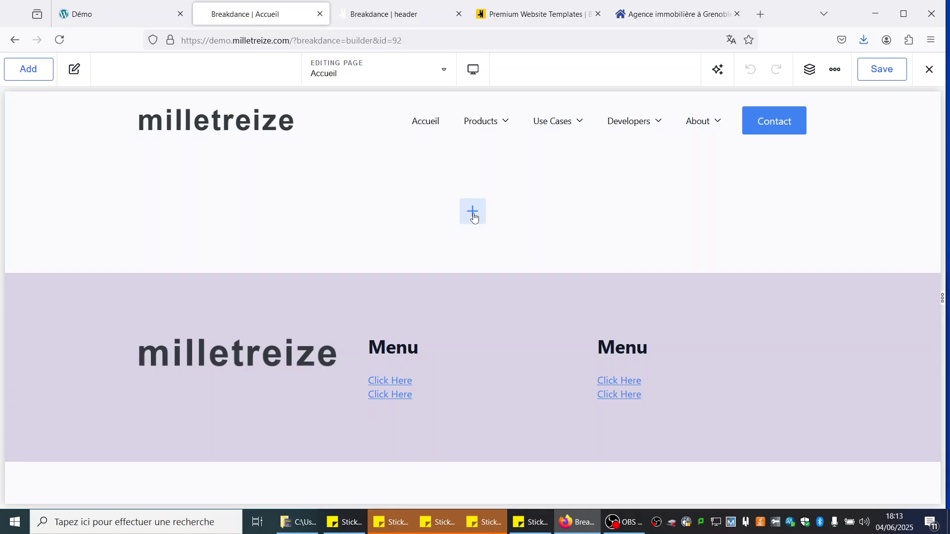
# Step: Add a Section between the header and footer of the Accueil page, containing Columns with two equal columns
pyautogui.click(472, 213)
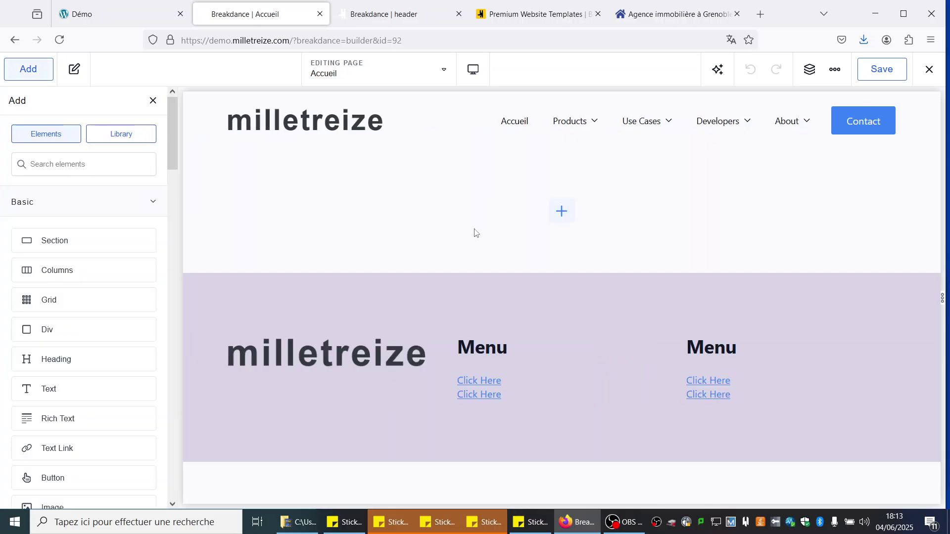
pyautogui.click(79, 243)
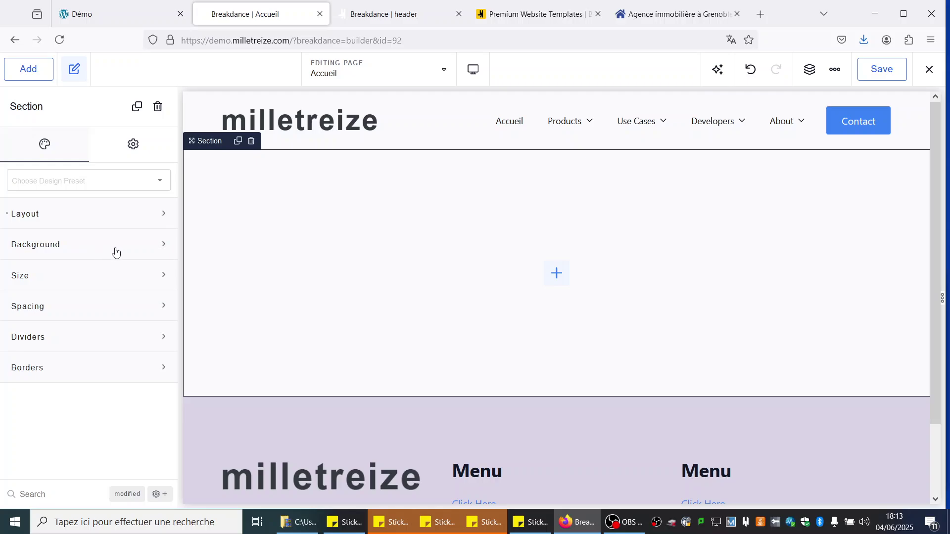
pyautogui.click(558, 272)
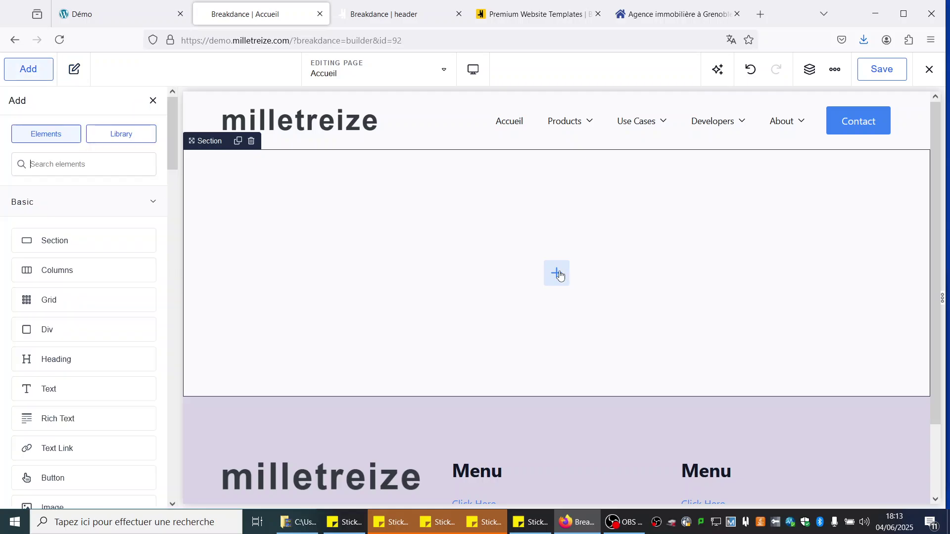
pyautogui.click(59, 271)
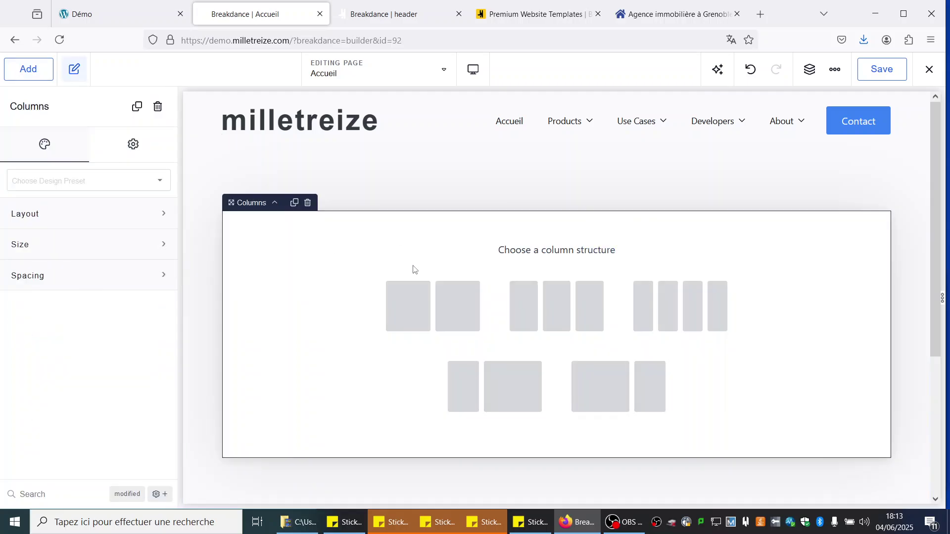
pyautogui.click(416, 317)
pyautogui.click(386, 273)
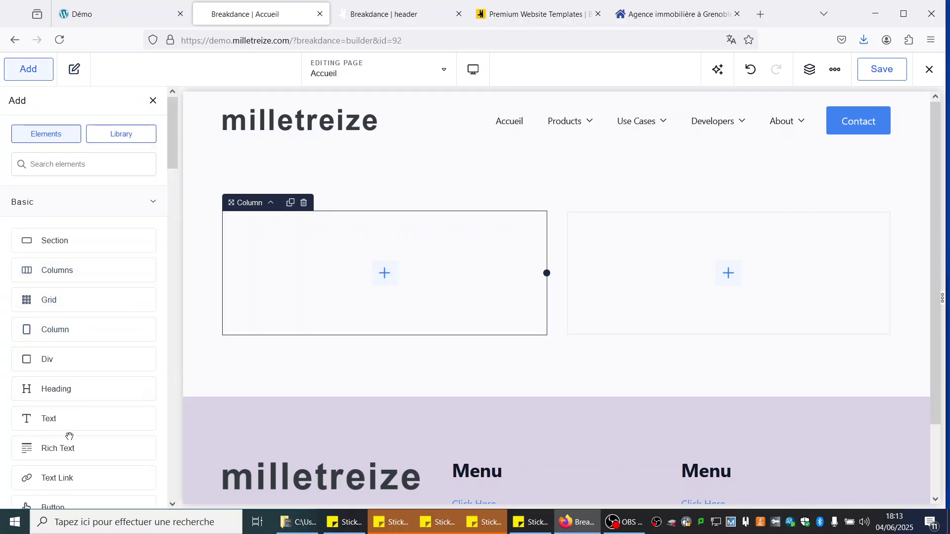
pyautogui.scroll(-1, 65, 458)
pyautogui.scroll(-3, 63, 460)
pyautogui.click(48, 406)
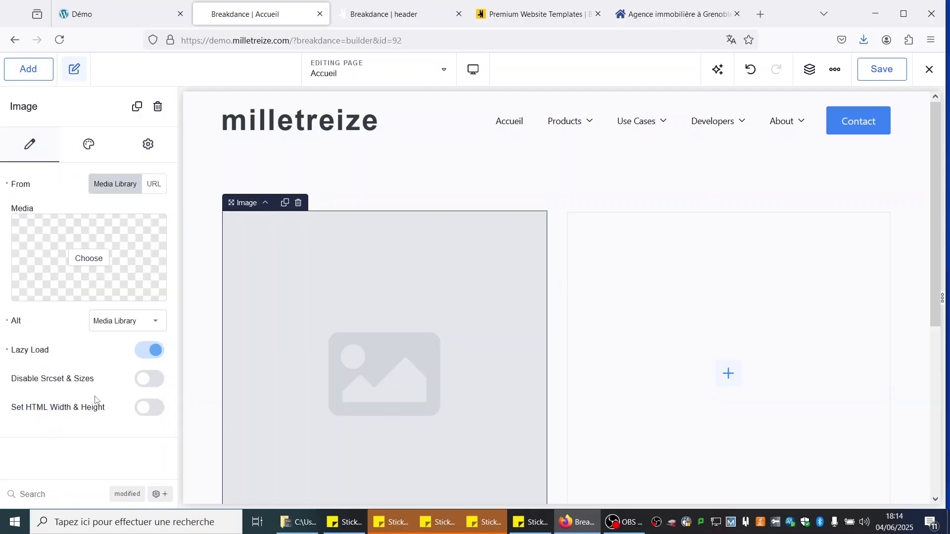
pyautogui.click(87, 258)
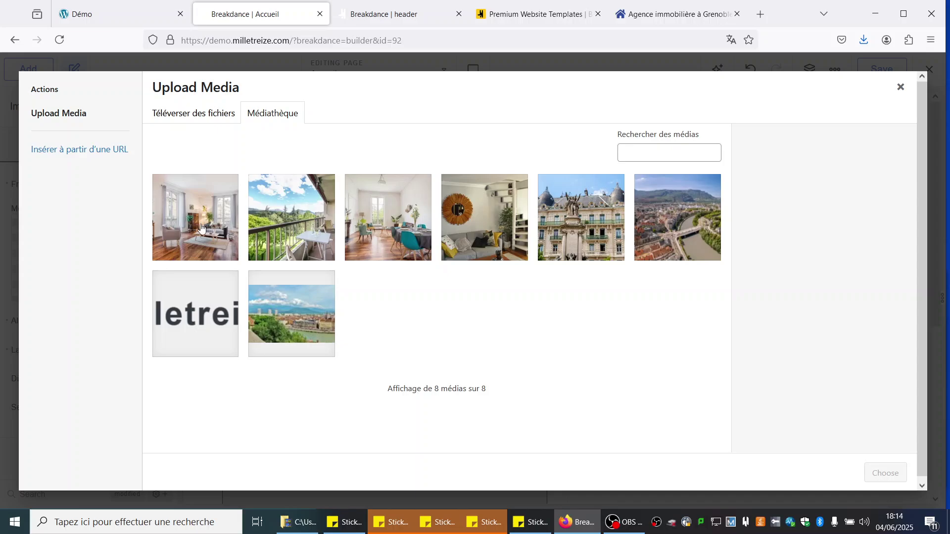
pyautogui.click(669, 217)
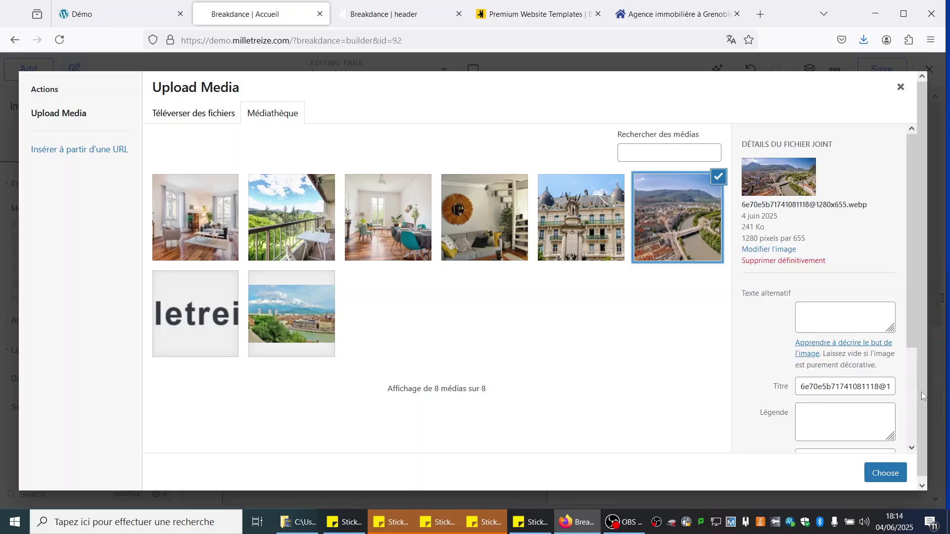
pyautogui.click(885, 473)
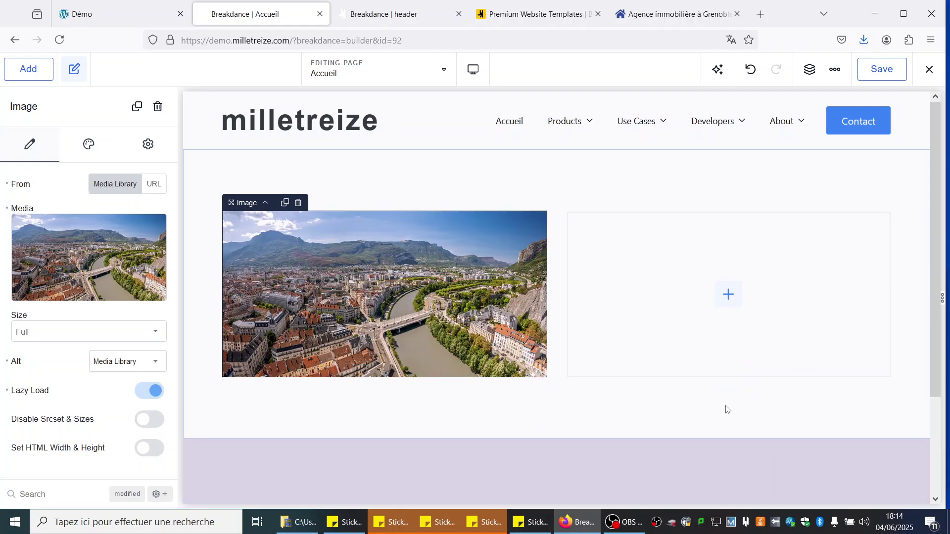
# Step: Add a Heading to the second column with a Text element below it
pyautogui.click(727, 293)
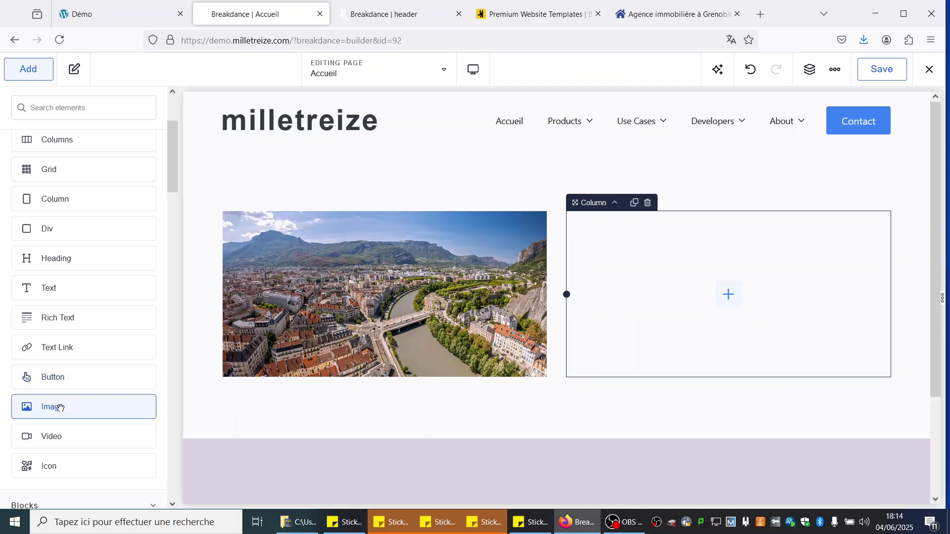
pyautogui.moveTo(52, 258); pyautogui.dragTo(717, 263)
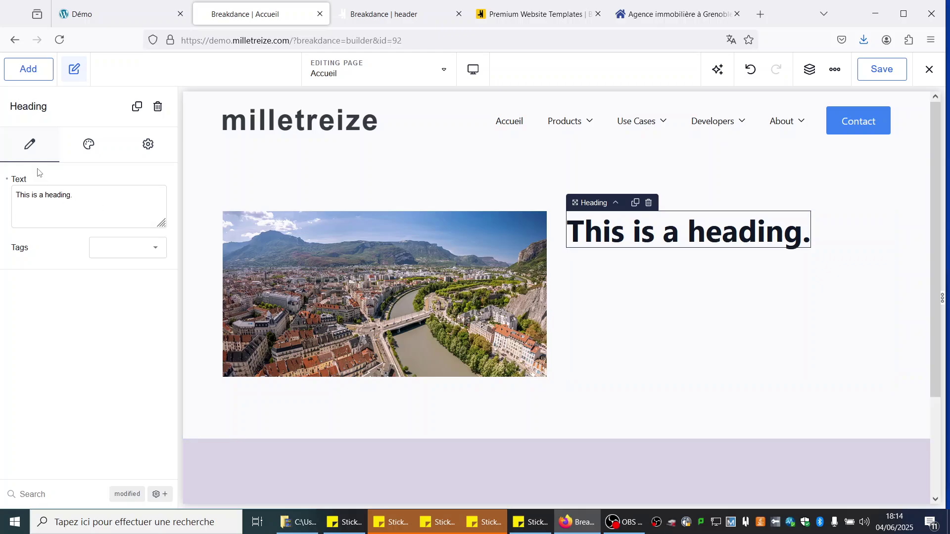
pyautogui.click(28, 70)
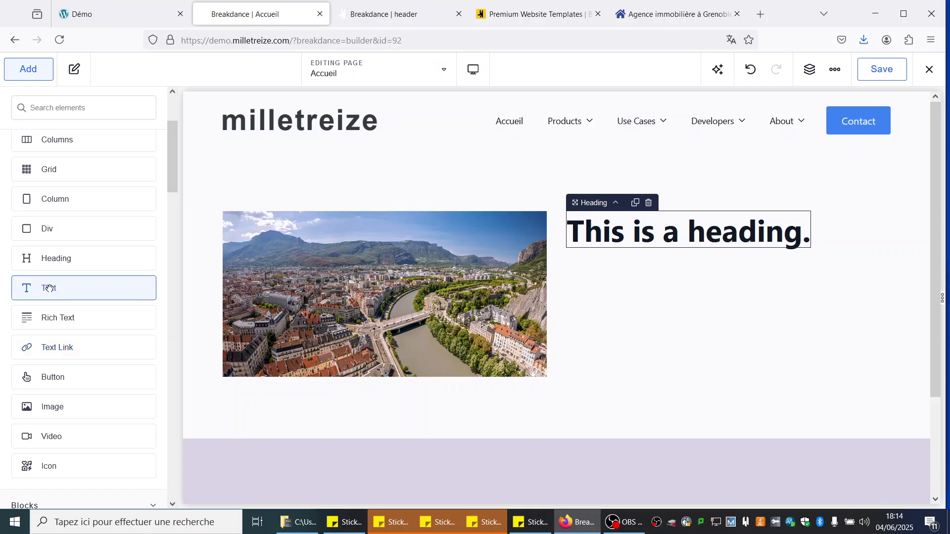
pyautogui.moveTo(109, 291); pyautogui.dragTo(648, 301)
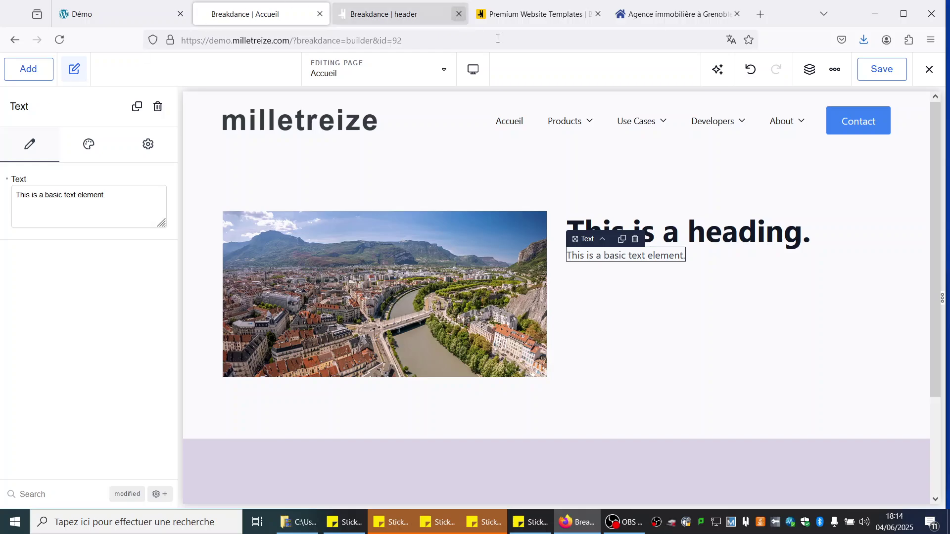
# Step: Replace the second column's heading text with "Votre partenaire immobilier depuis 2mn"
pyautogui.click(714, 232)
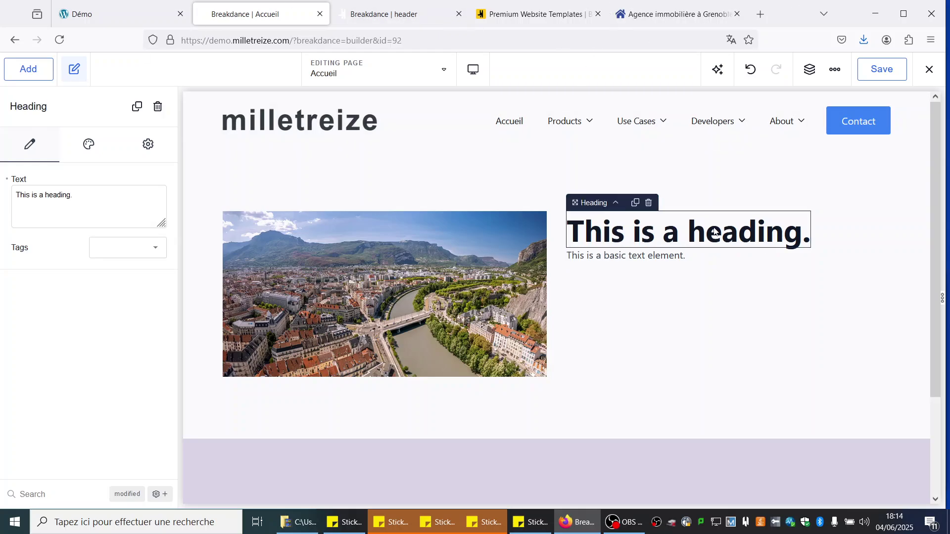
pyautogui.doubleClick(633, 234)
pyautogui.click(576, 228)
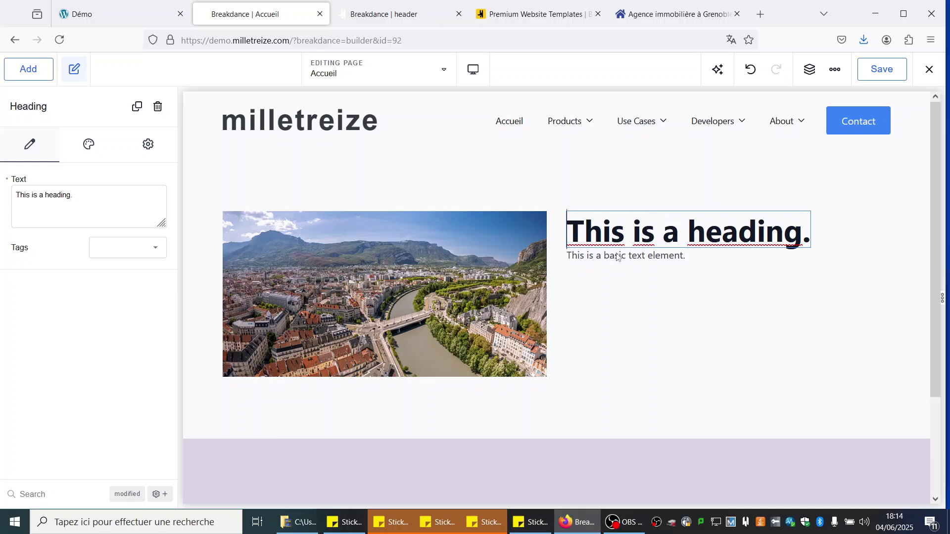
pyautogui.write('Votre pa')
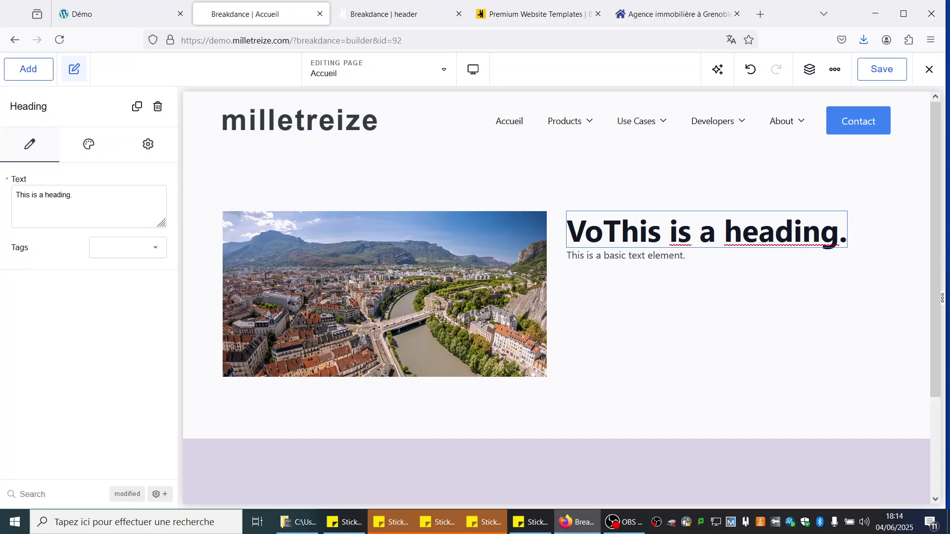
pyautogui.write('rtenaire im')
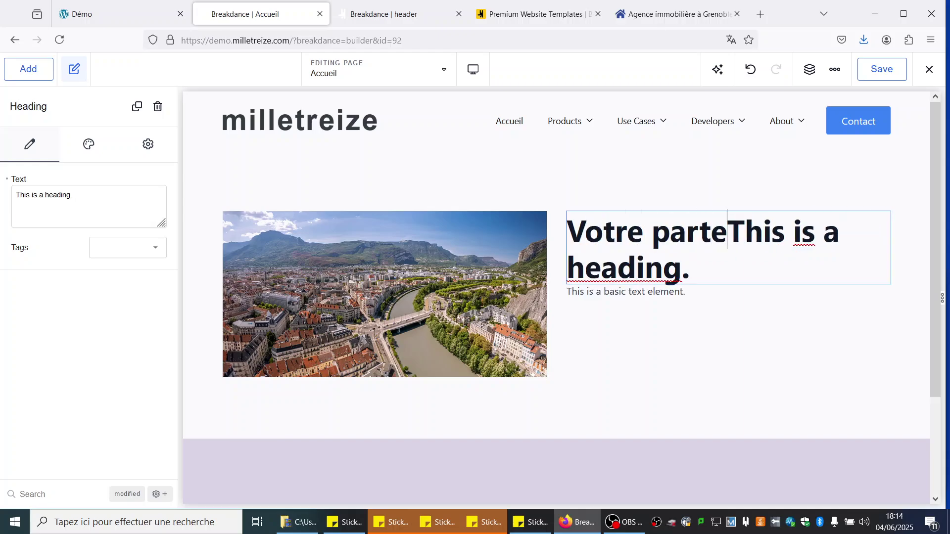
pyautogui.write('mobilier')
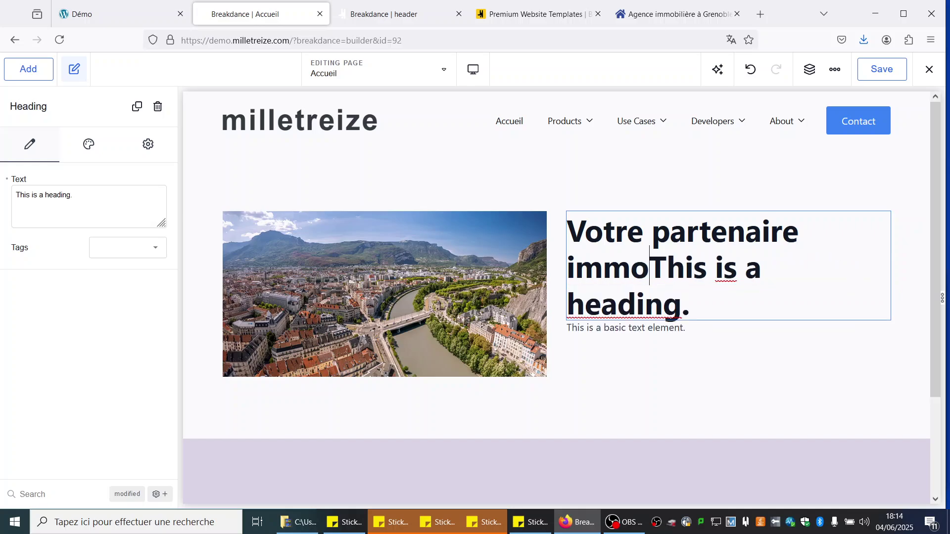
pyautogui.write(' depuyis')
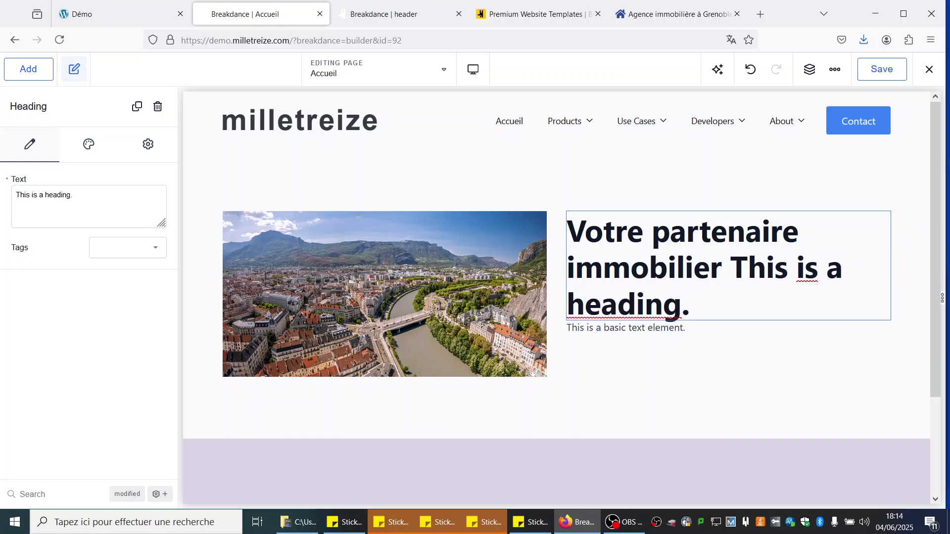
pyautogui.press('BackSpace')
pyautogui.press('BackSpace')
pyautogui.press('BackSpace')
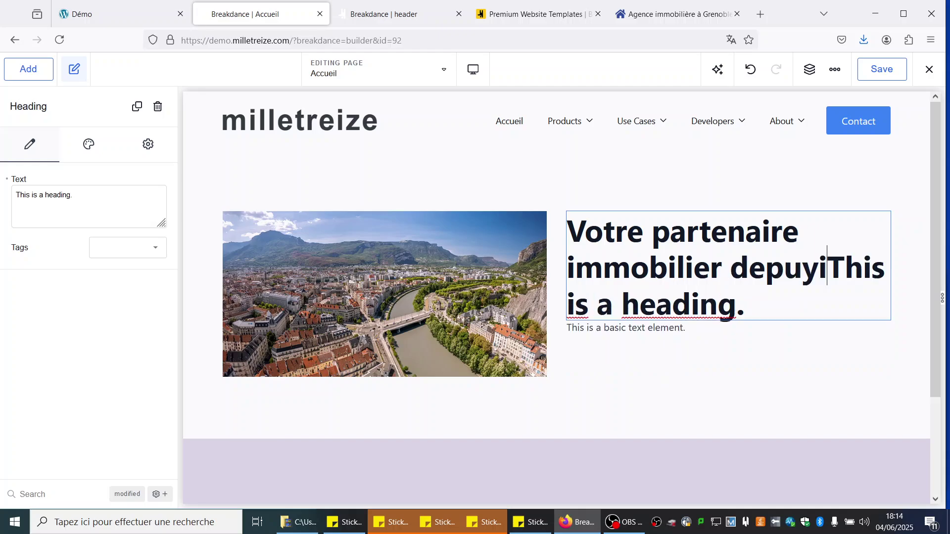
pyautogui.write('is 2')
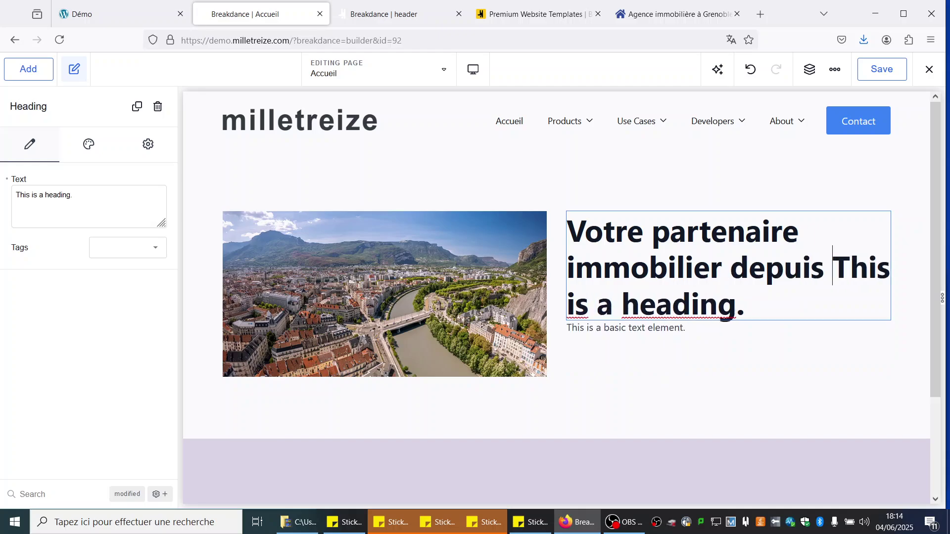
pyautogui.write('mn')
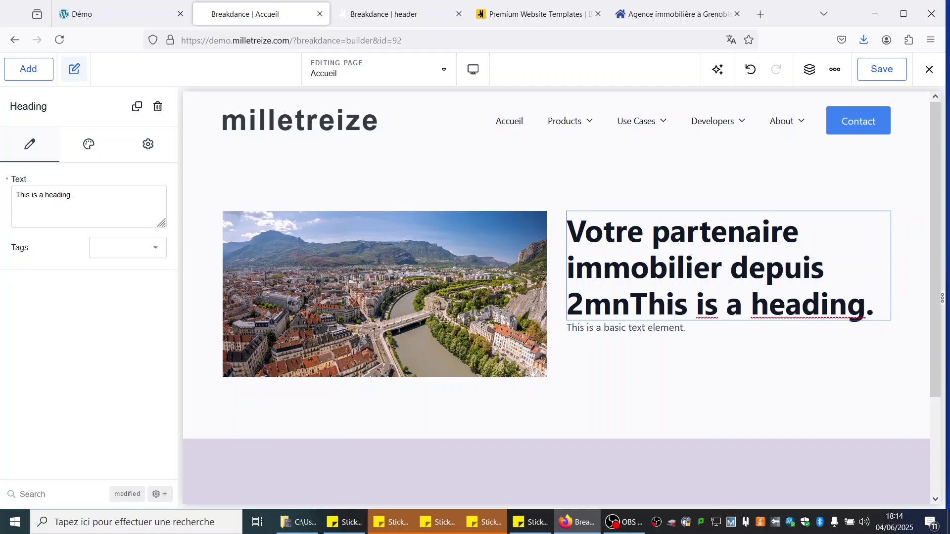
pyautogui.press('Delete')
pyautogui.press('Delete')
pyautogui.press('Delete')
pyautogui.press('Delete')
pyautogui.press('Delete')
pyautogui.press('Delete')
pyautogui.press('Delete')
pyautogui.press('Delete')
pyautogui.press('Delete')
pyautogui.press('Delete')
pyautogui.press('Delete')
pyautogui.press('Delete')
pyautogui.press('Delete')
pyautogui.press('Delete')
pyautogui.press('Delete')
pyautogui.press('Delete')
pyautogui.press('Delete')
pyautogui.press('Delete')
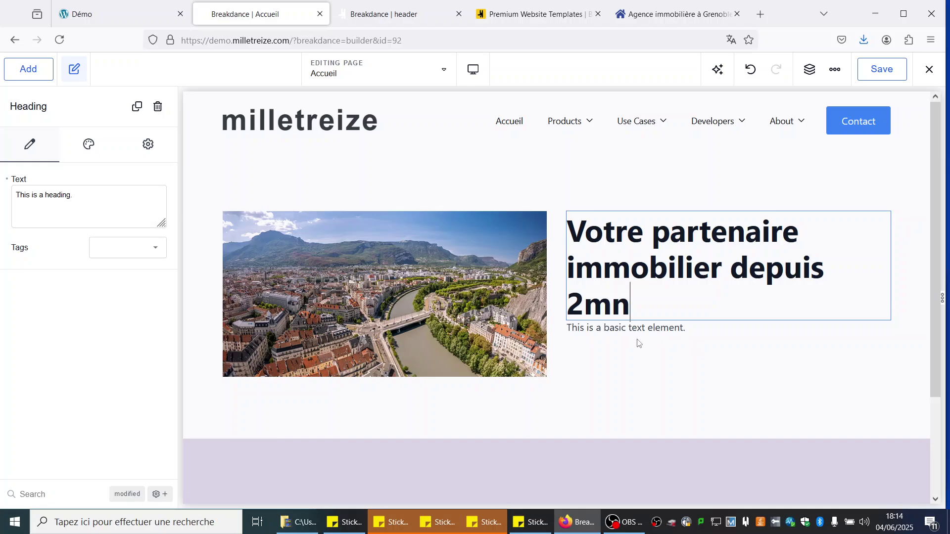
pyautogui.click(624, 332)
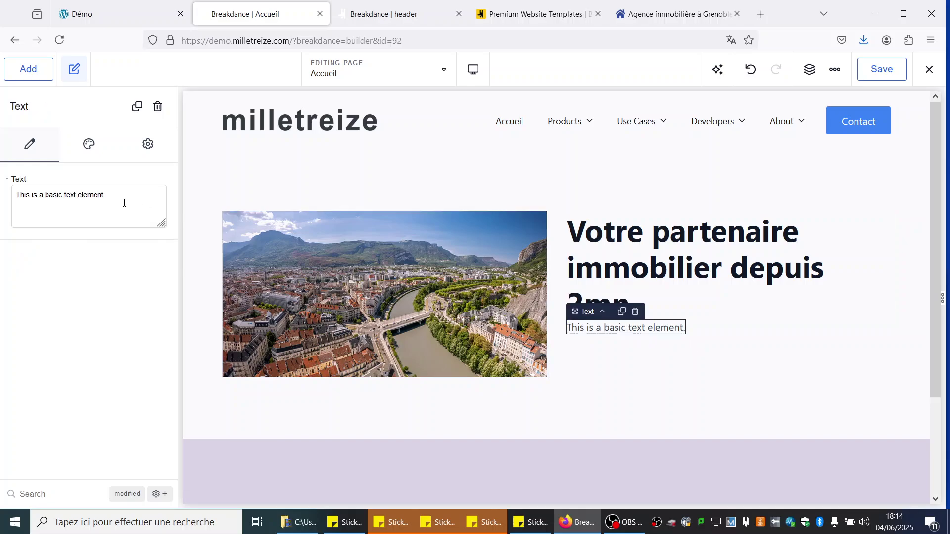
# Step: Add a gap of about 23 px below the second column's heading, separating it from the text element
pyautogui.click(707, 256)
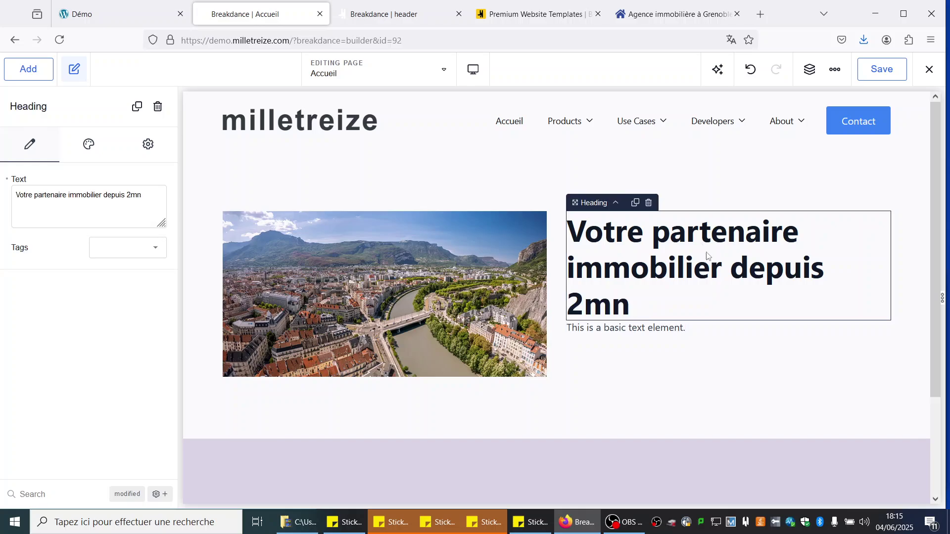
pyautogui.moveTo(730, 322)
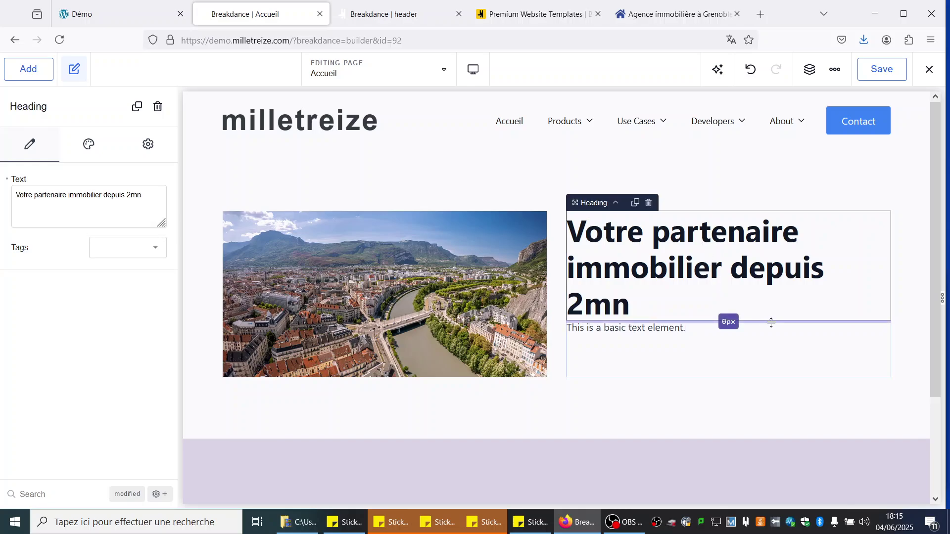
pyautogui.moveTo(771, 322); pyautogui.dragTo(770, 339)
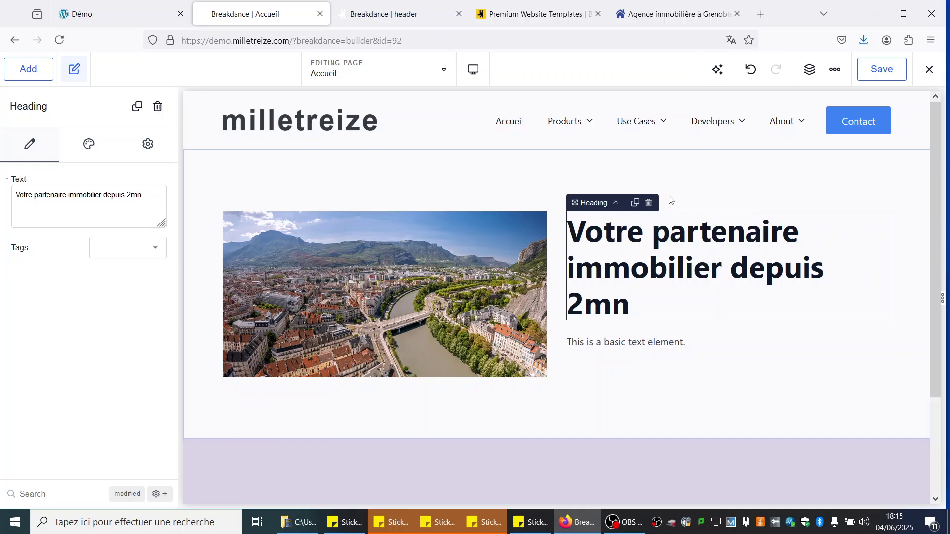
# Step: Show the page structure and set the tag of the second column's heading to h2
pyautogui.click(290, 289)
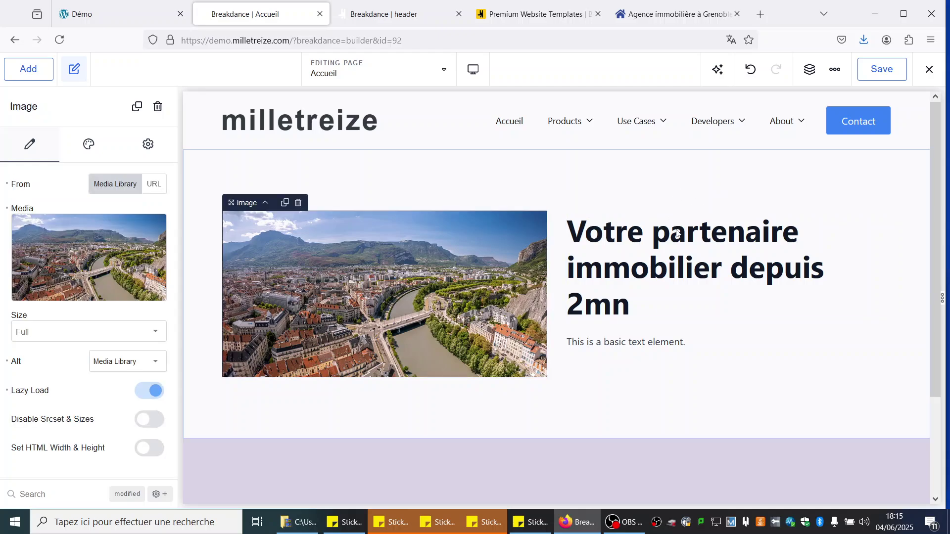
pyautogui.click(653, 212)
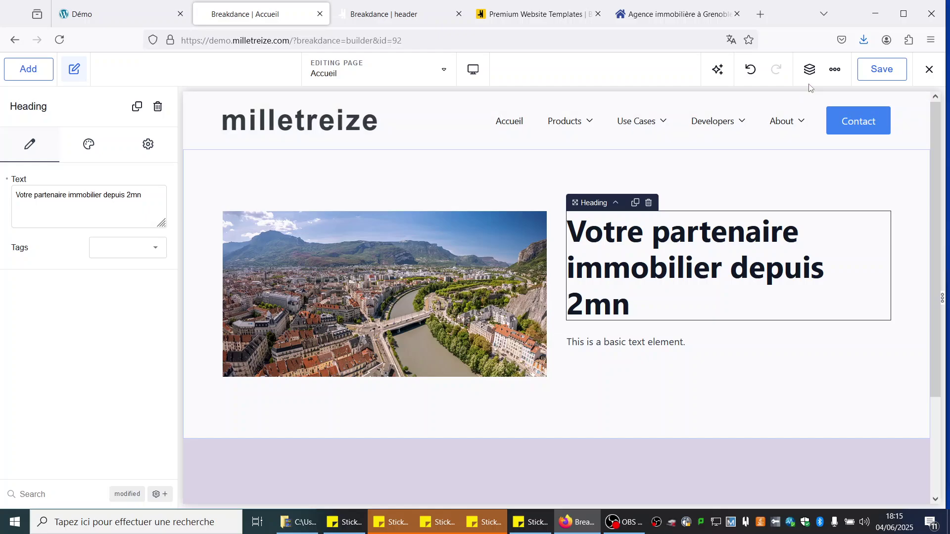
pyautogui.click(809, 69)
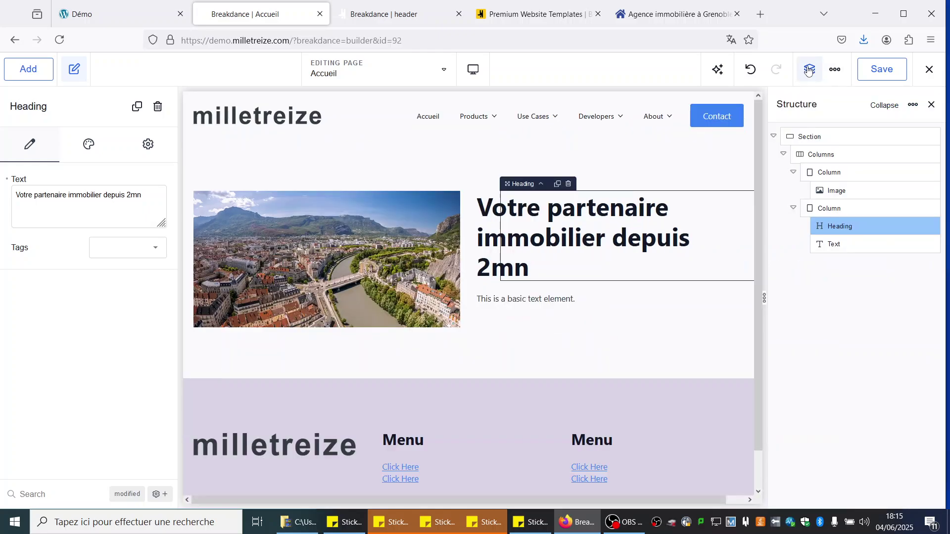
pyautogui.click(829, 209)
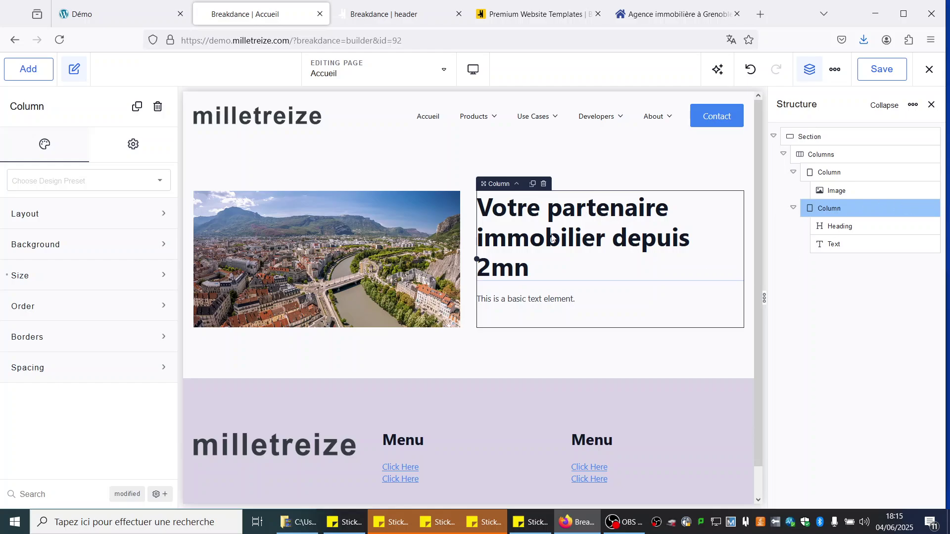
pyautogui.click(509, 230)
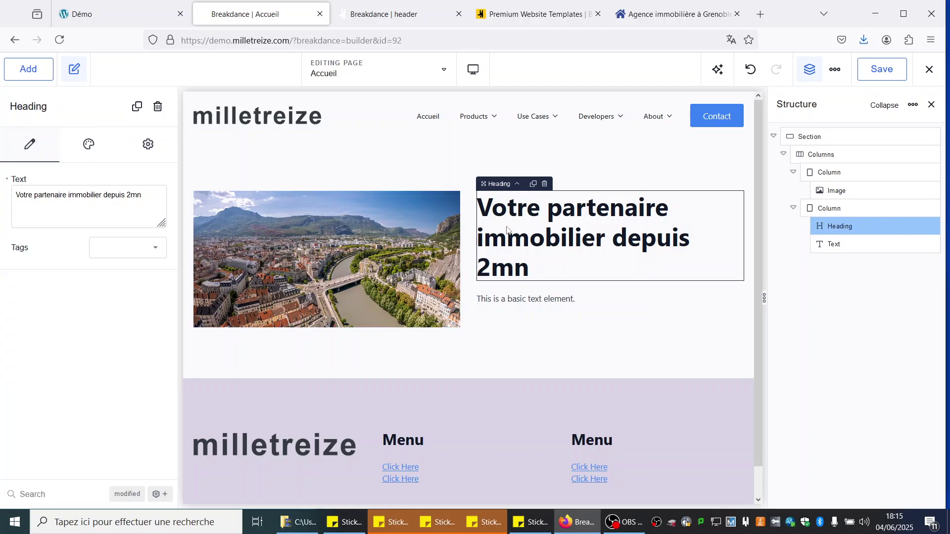
pyautogui.click(89, 144)
pyautogui.click(55, 213)
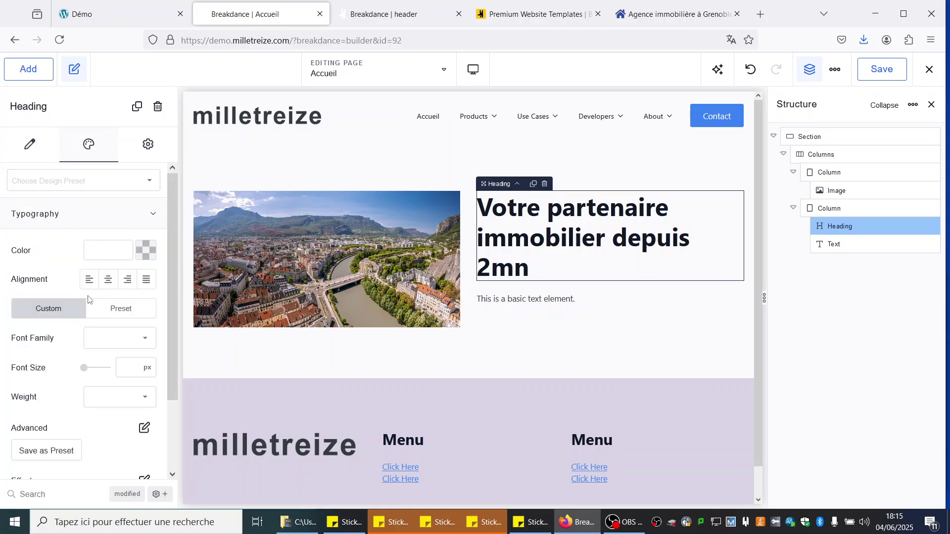
pyautogui.click(27, 139)
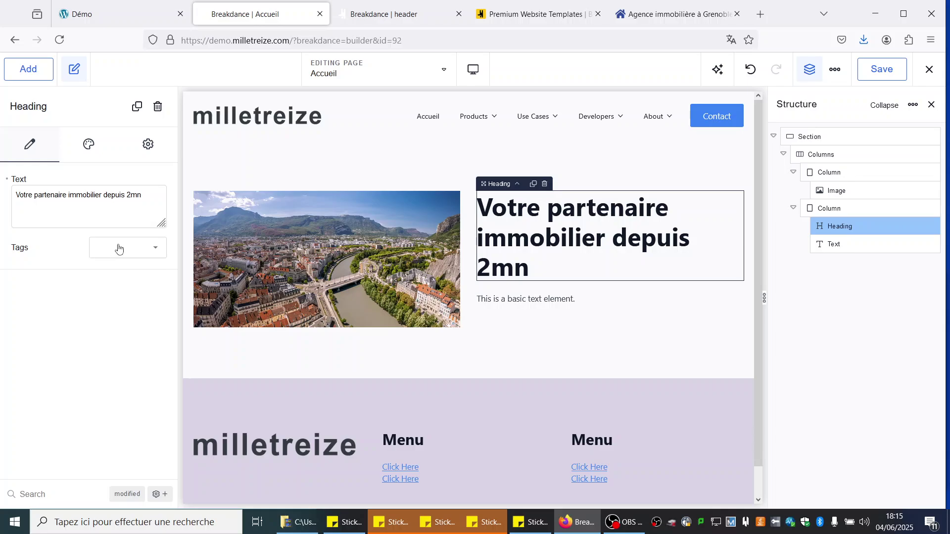
pyautogui.click(112, 258)
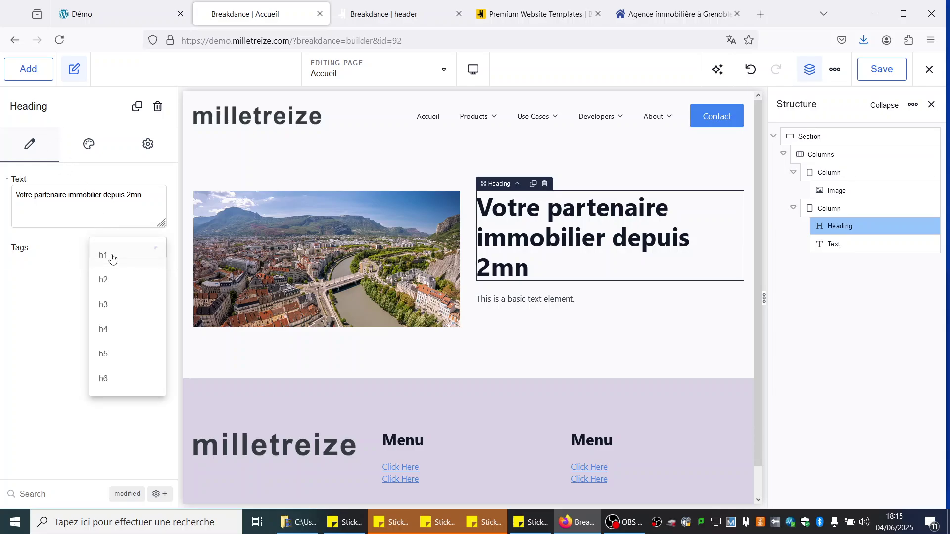
pyautogui.click(113, 284)
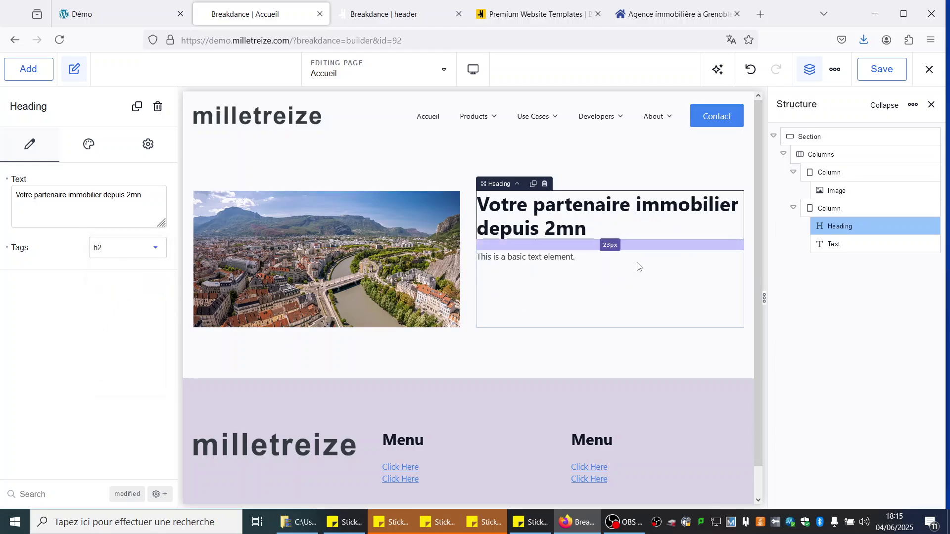
# Step: Center the contents of the second column both horizontally and vertically
pyautogui.click(835, 208)
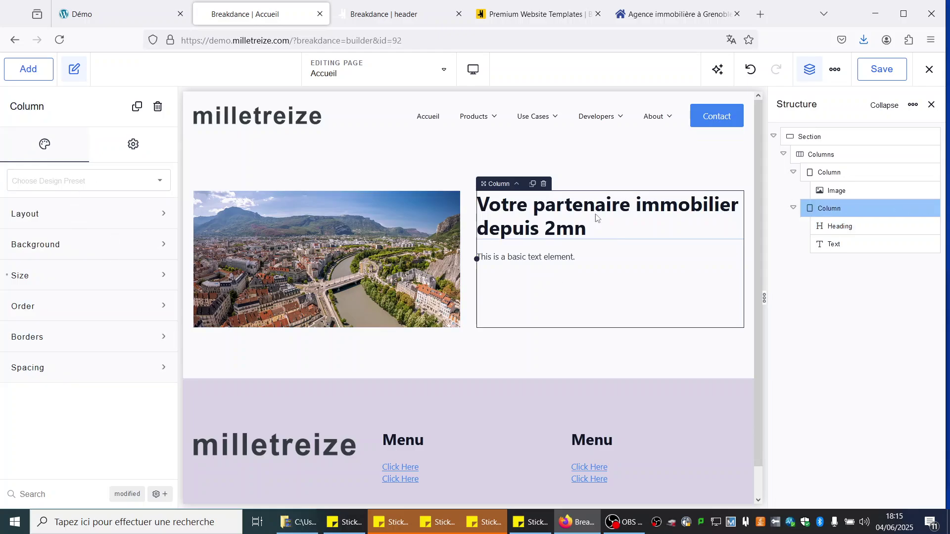
pyautogui.click(45, 214)
pyautogui.click(101, 252)
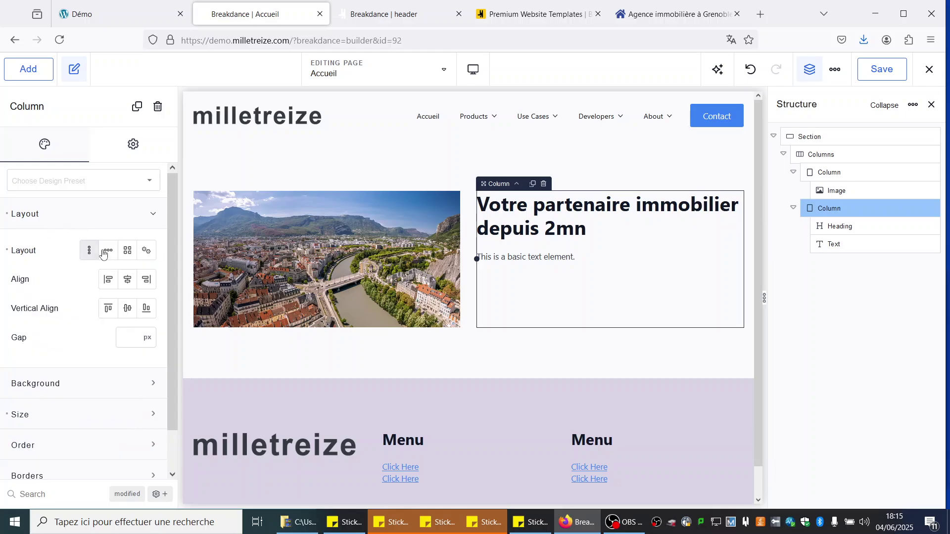
pyautogui.click(127, 284)
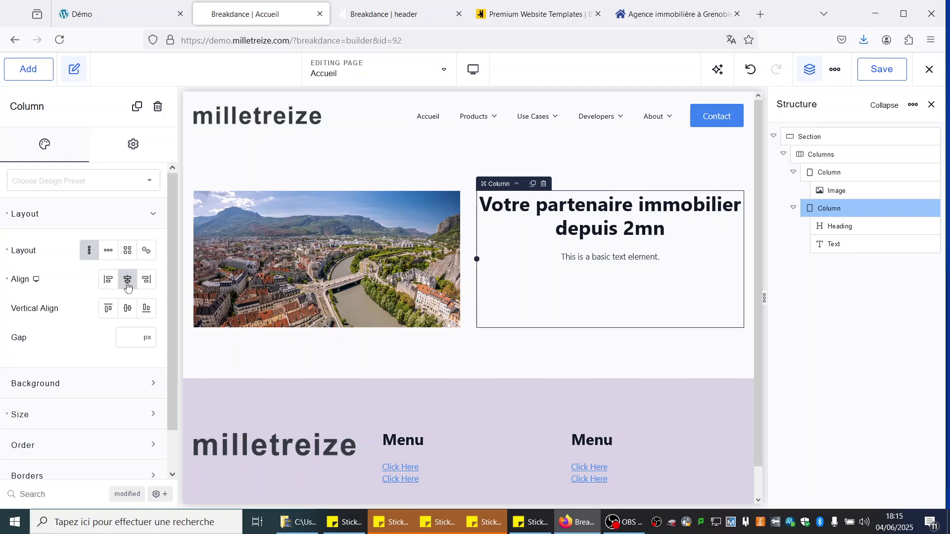
pyautogui.click(127, 310)
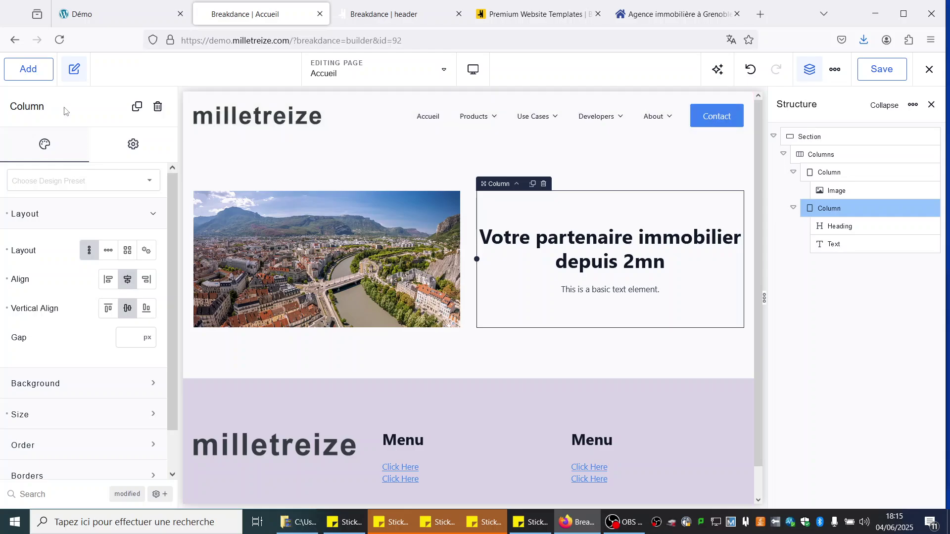
# Step: Add a new empty Section below the image and text section
pyautogui.click(32, 70)
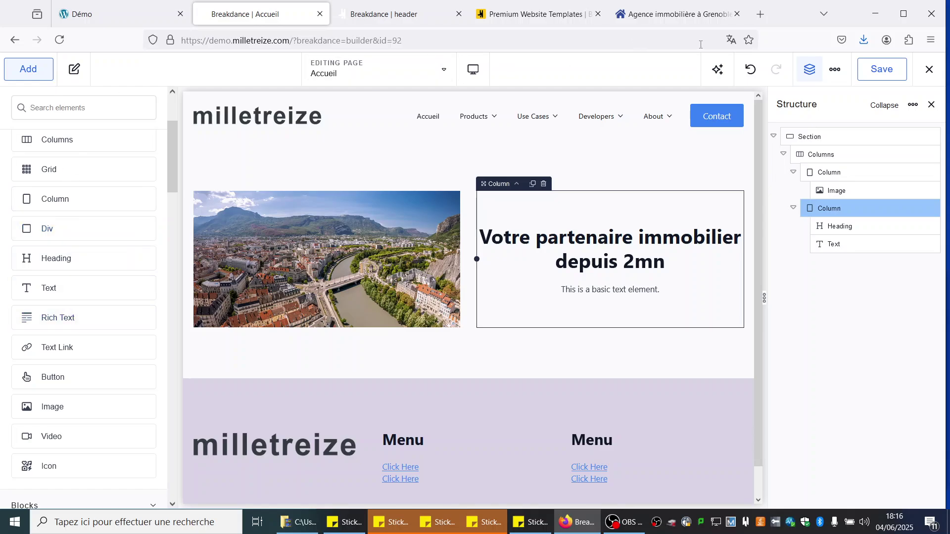
pyautogui.click(31, 69)
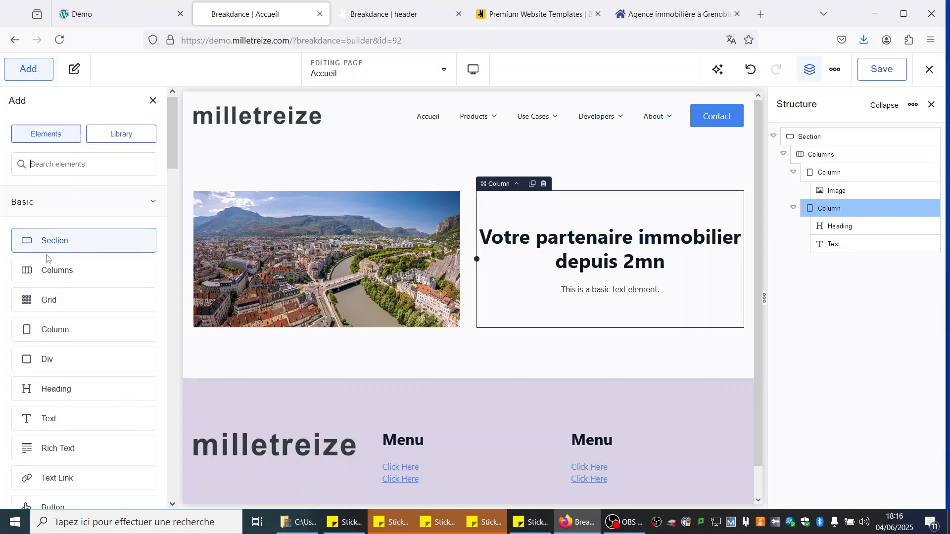
pyautogui.click(53, 242)
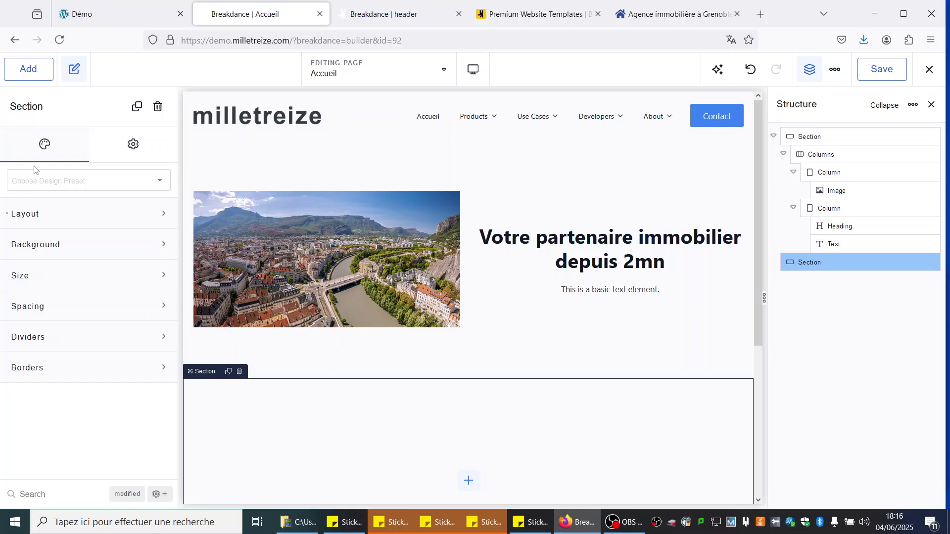
# Step: Search the elements for "logo", add a Logo List to the new section, and select it on the page
pyautogui.click(474, 482)
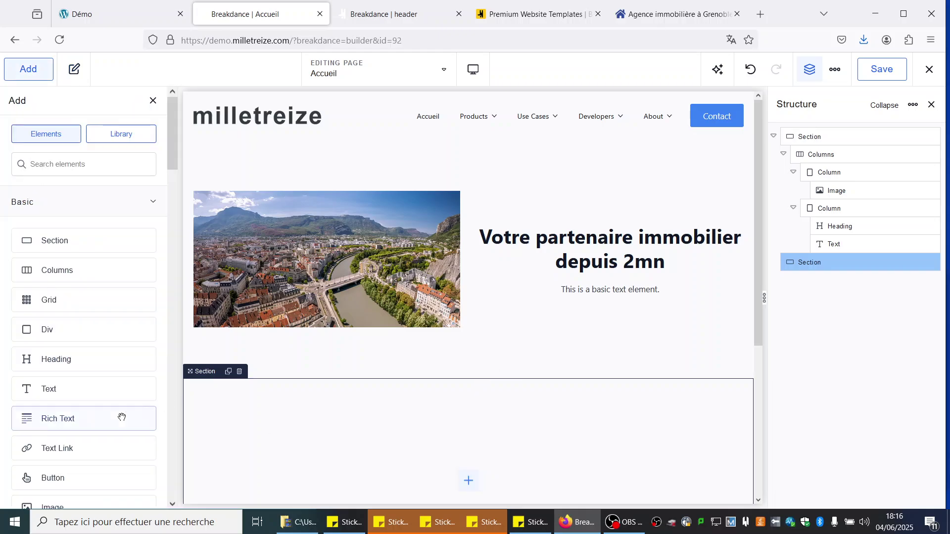
pyautogui.scroll(-4, 76, 423)
pyautogui.scroll(4, 76, 423)
pyautogui.write('logo')
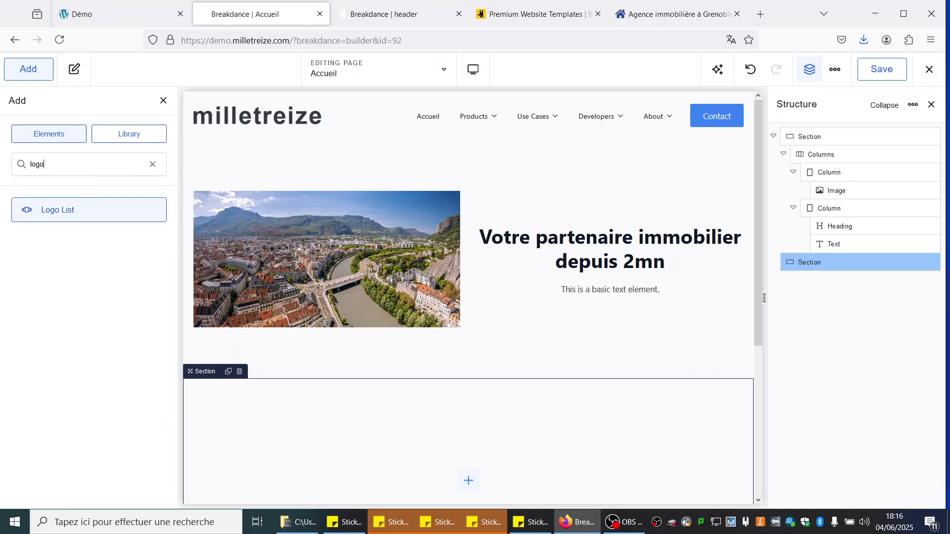
pyautogui.click(58, 208)
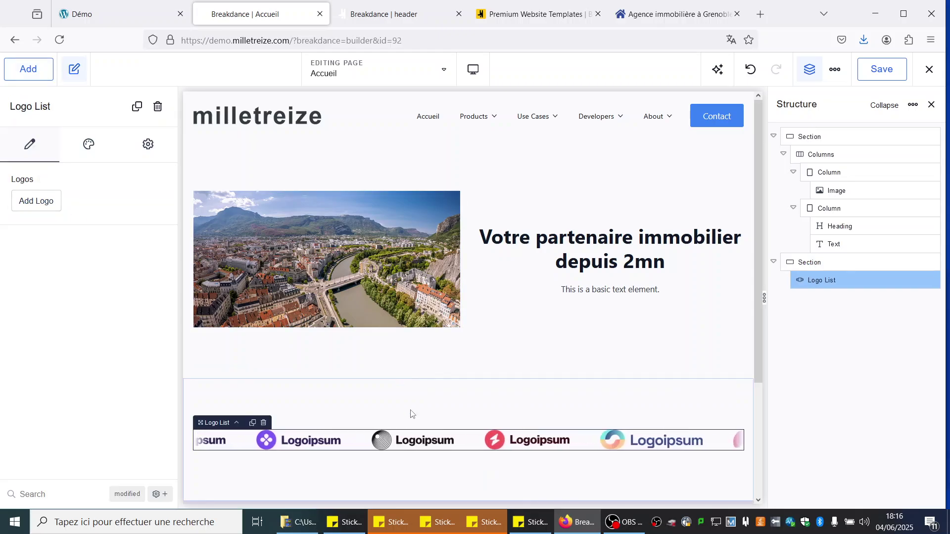
pyautogui.scroll(-2, 408, 411)
pyautogui.click(296, 297)
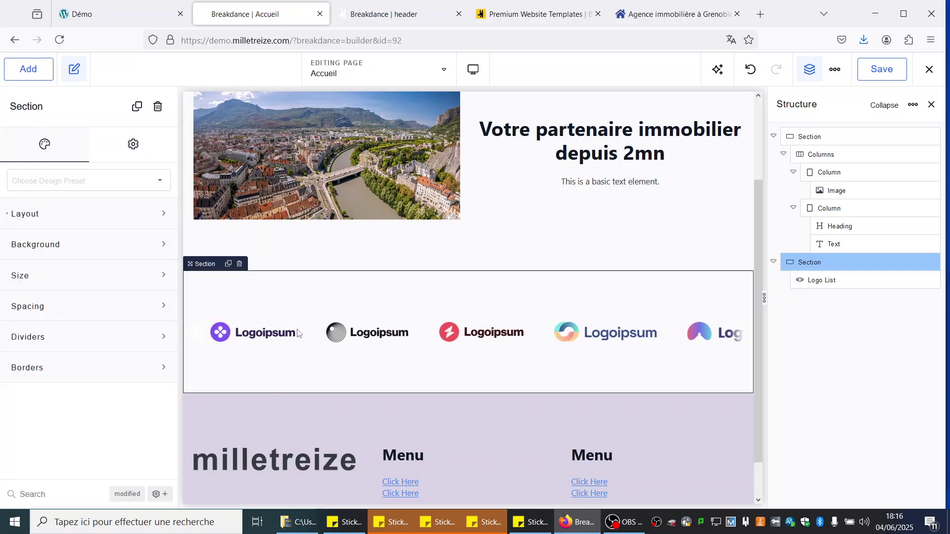
pyautogui.click(286, 335)
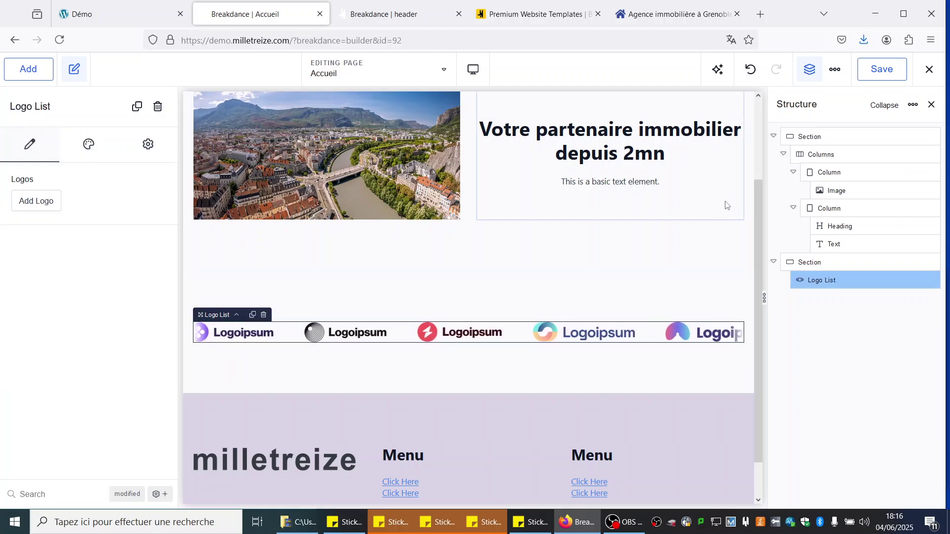
# Step: Change the Logo List's display type from animated to Show All
pyautogui.click(86, 144)
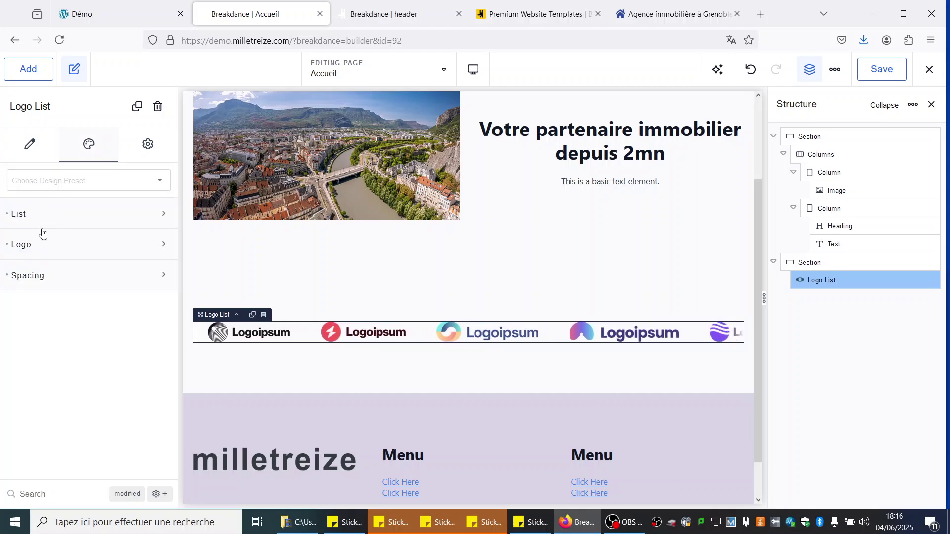
pyautogui.click(40, 220)
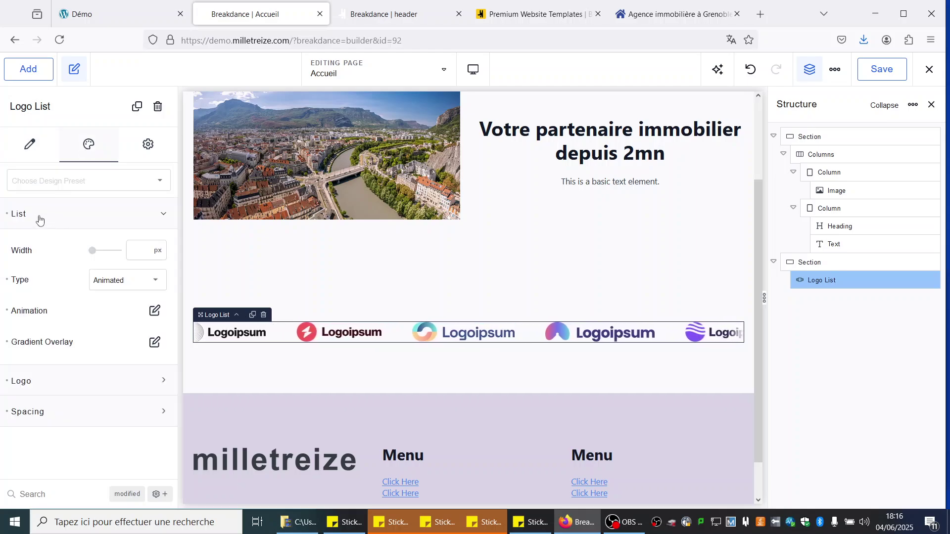
pyautogui.click(119, 280)
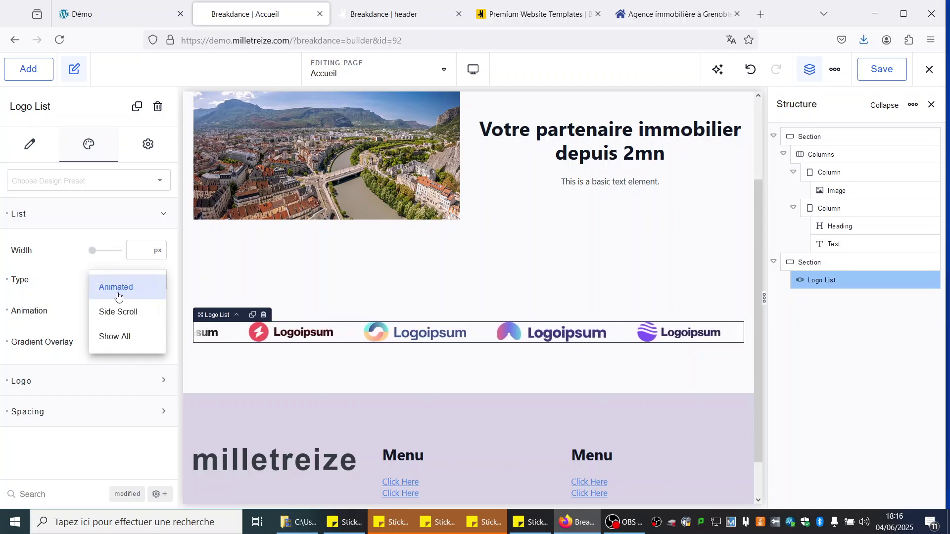
pyautogui.click(121, 336)
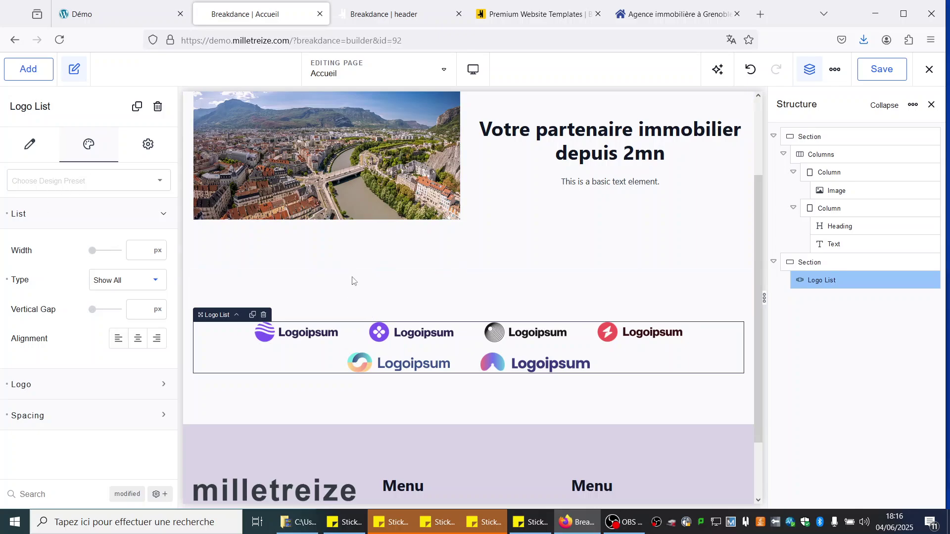
# Step: Add a Text element to the logo section and move it above the Logo List
pyautogui.click(356, 307)
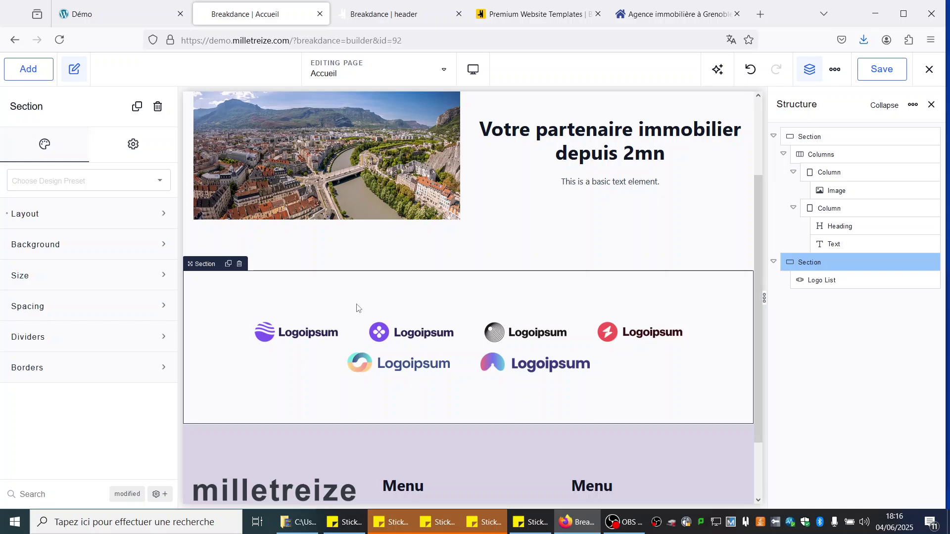
pyautogui.click(27, 69)
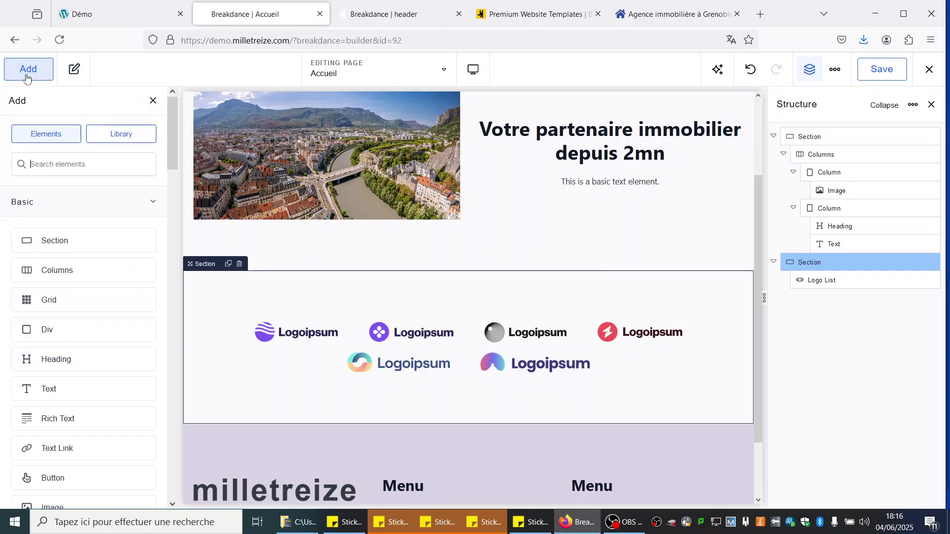
pyautogui.click(72, 390)
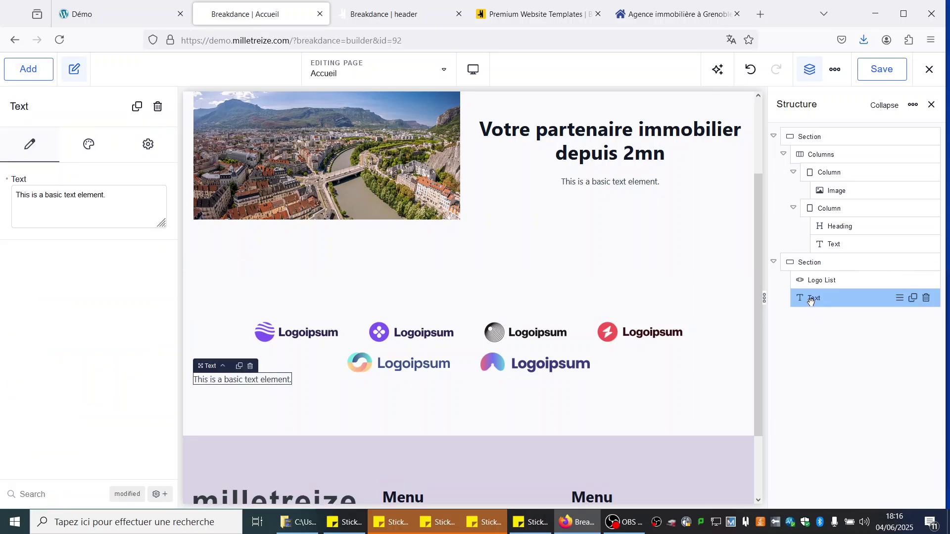
pyautogui.moveTo(810, 299); pyautogui.dragTo(815, 276)
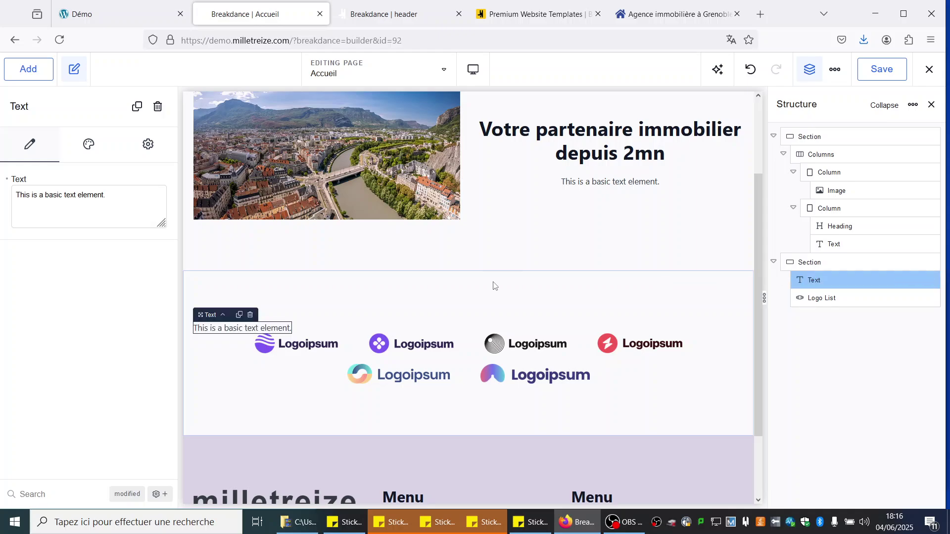
# Step: Center the logo section's contents horizontally and increase the space between the text element and the logos
pyautogui.click(806, 263)
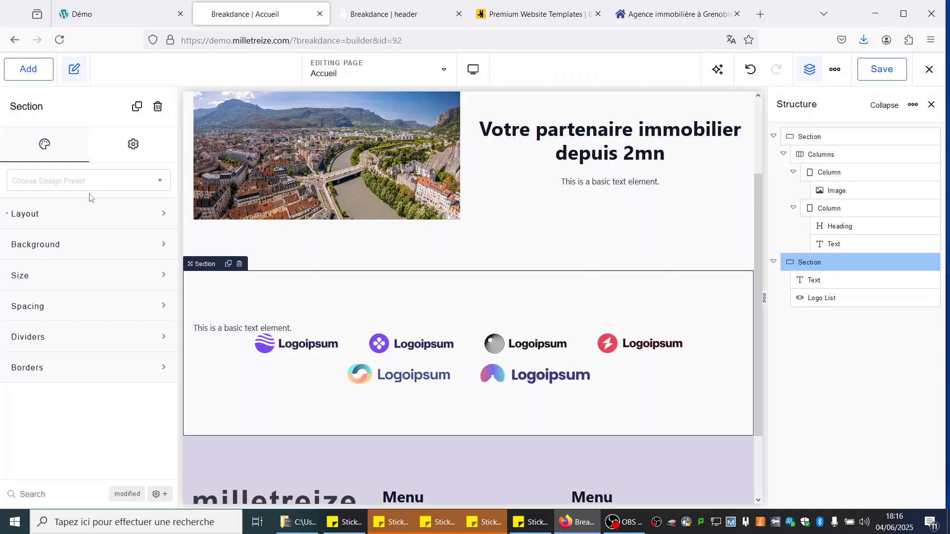
pyautogui.click(54, 214)
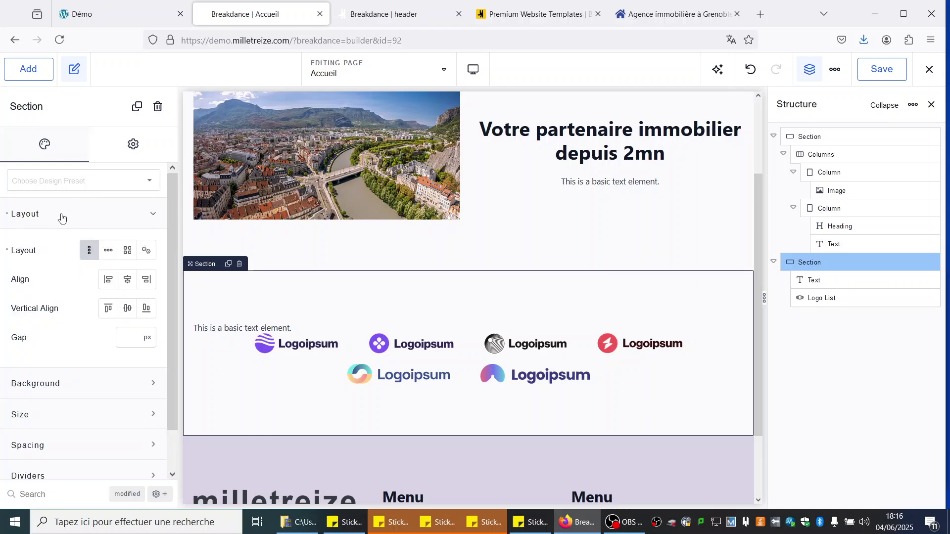
pyautogui.click(128, 280)
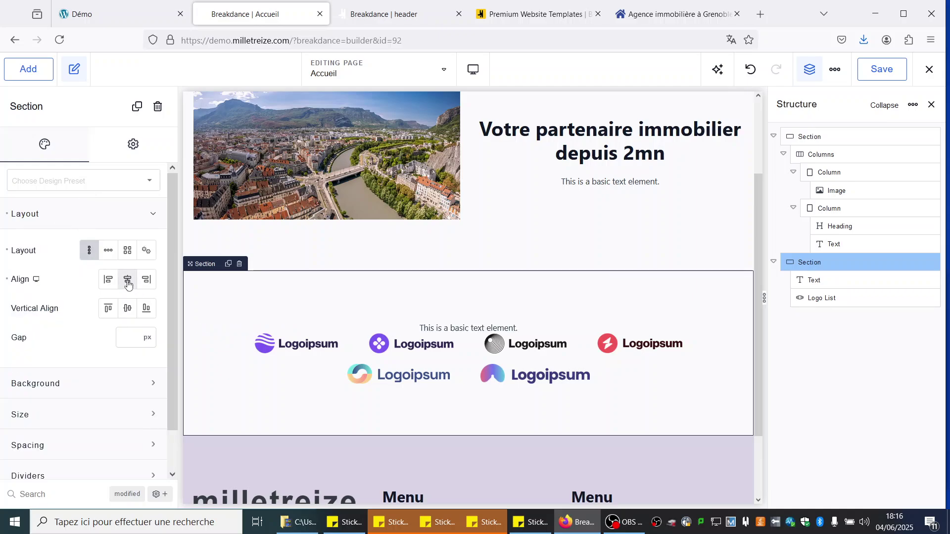
pyautogui.click(439, 328)
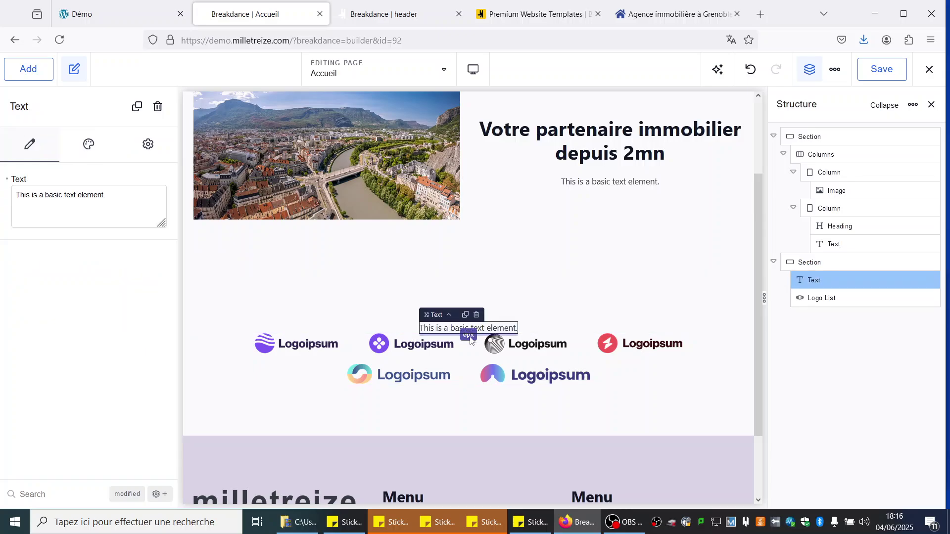
pyautogui.moveTo(470, 334); pyautogui.dragTo(468, 356)
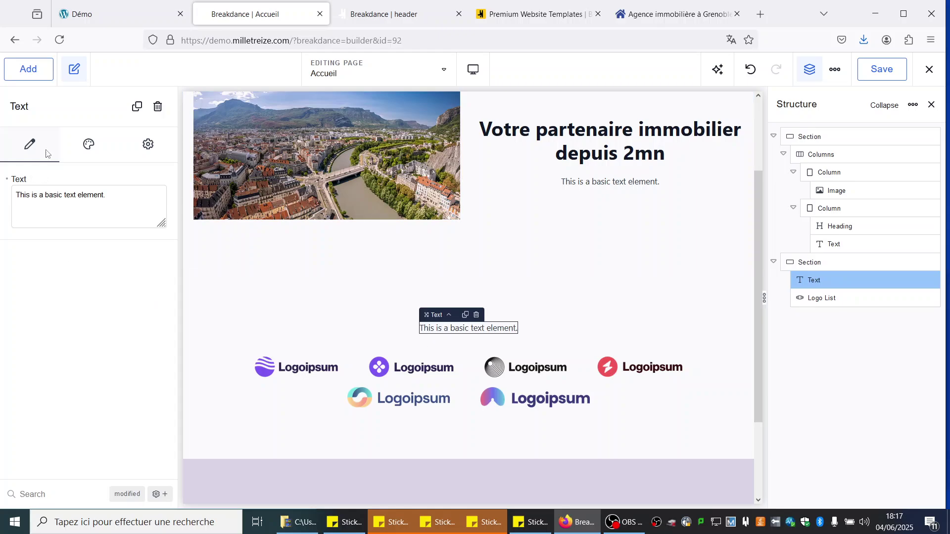
# Step: Add a Heading above the text element in the logo section and set its tag to h2
pyautogui.click(26, 73)
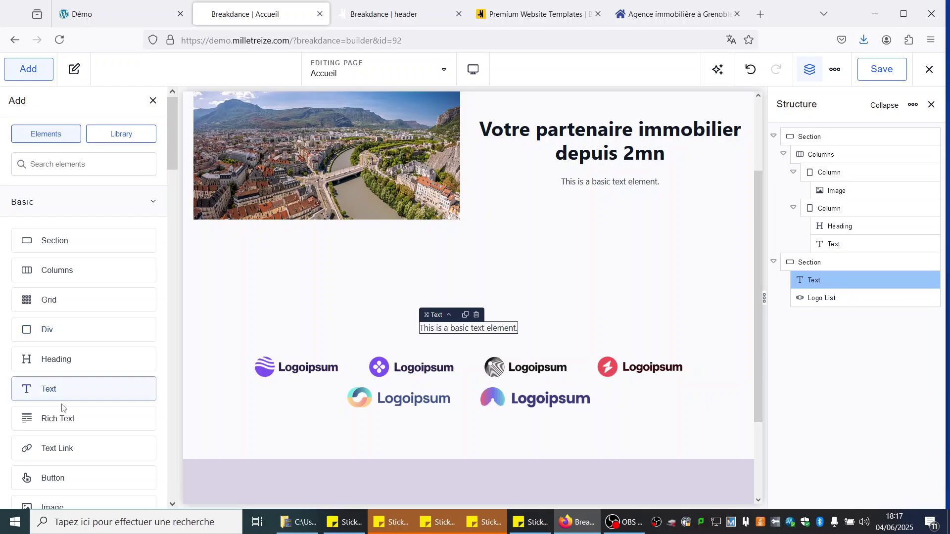
pyautogui.moveTo(56, 369); pyautogui.dragTo(443, 294)
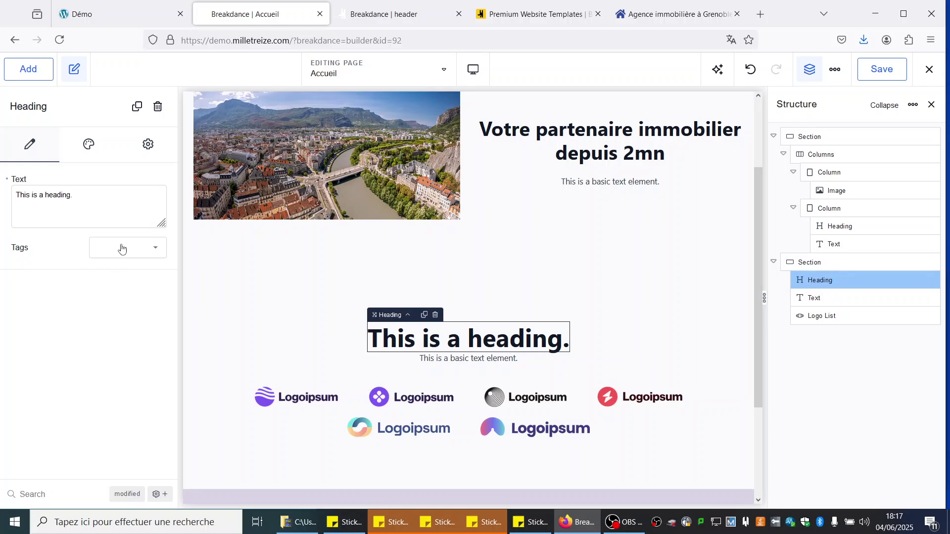
pyautogui.click(121, 248)
pyautogui.click(109, 278)
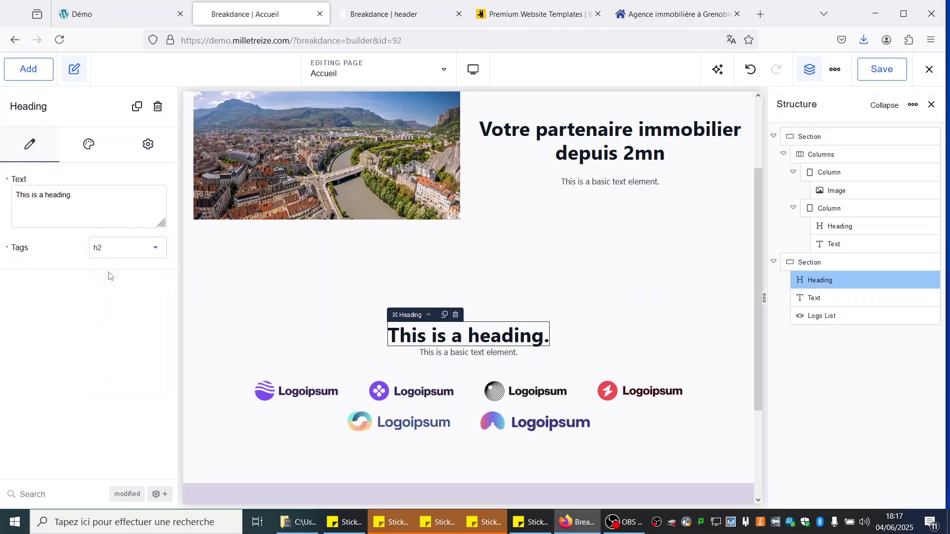
# Step: Replace the new heading's text with "Ils nous font confiance"
pyautogui.tripleClick(83, 195)
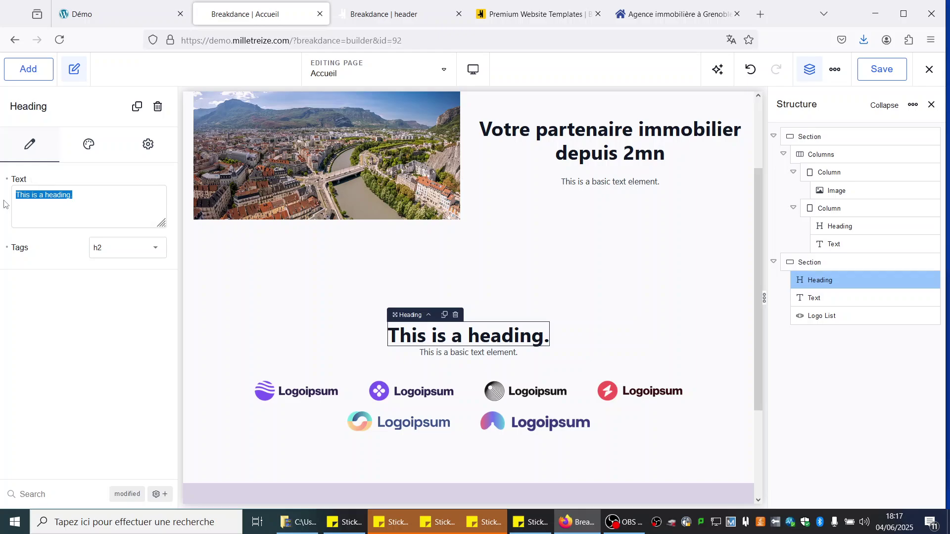
pyautogui.write('Ils nous fo')
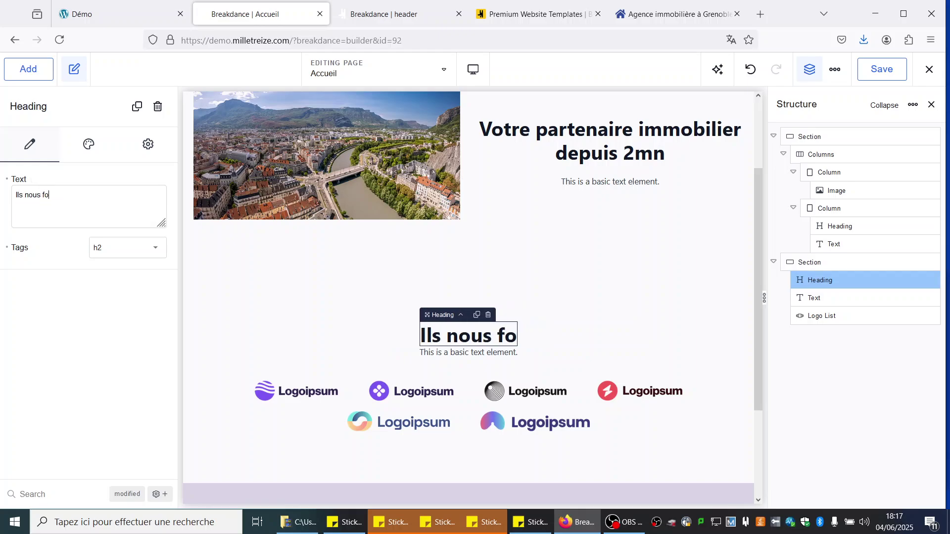
pyautogui.write('nt confianc')
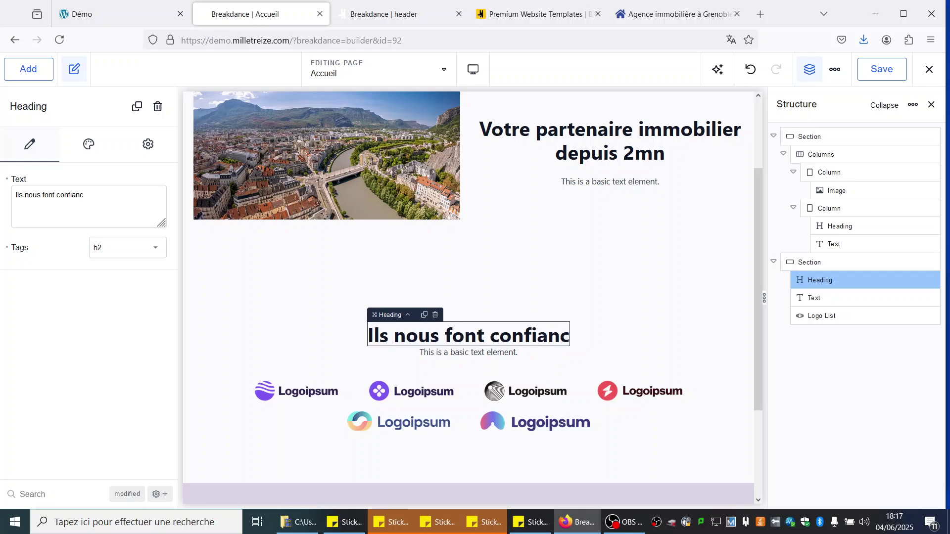
pyautogui.write('e')
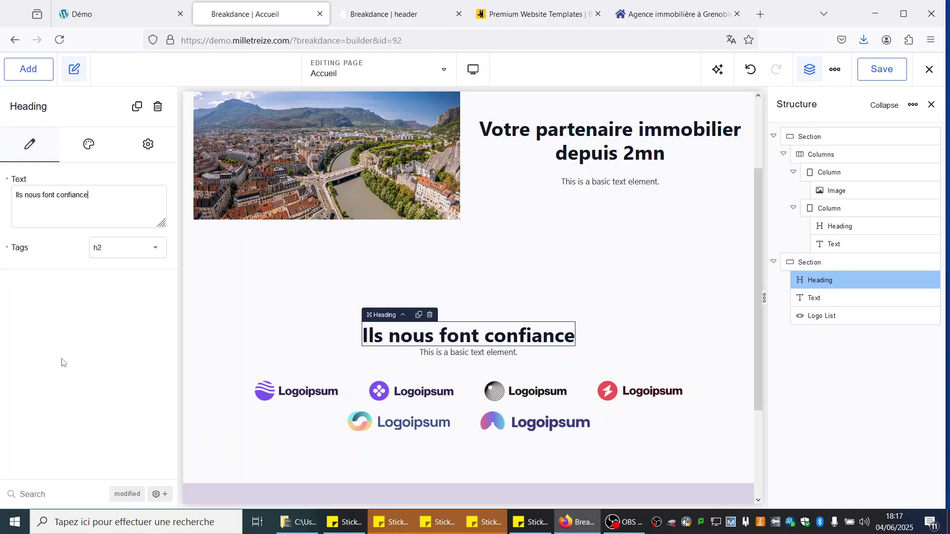
# Step: Delete the text element below the "Ils nous font confiance" heading and add about 59 px of space under the heading
pyautogui.click(476, 354)
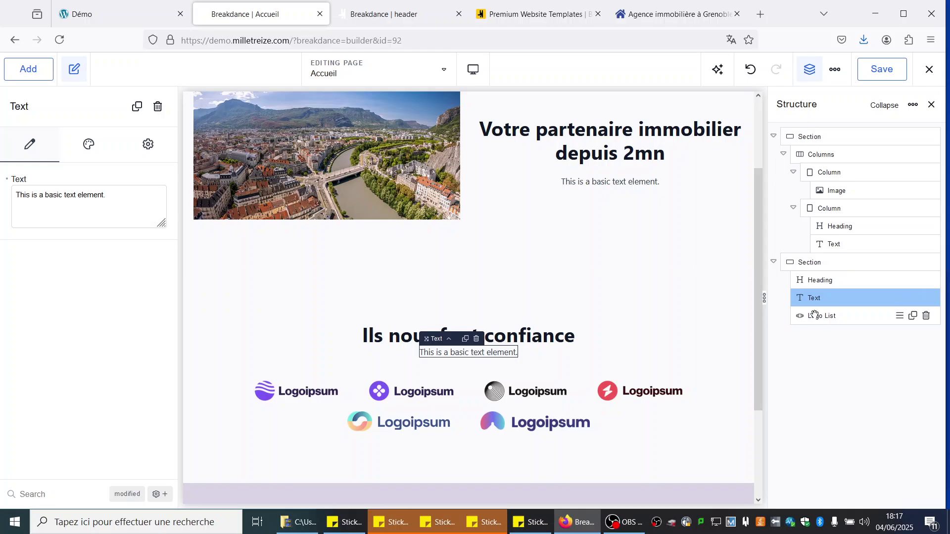
pyautogui.click(476, 340)
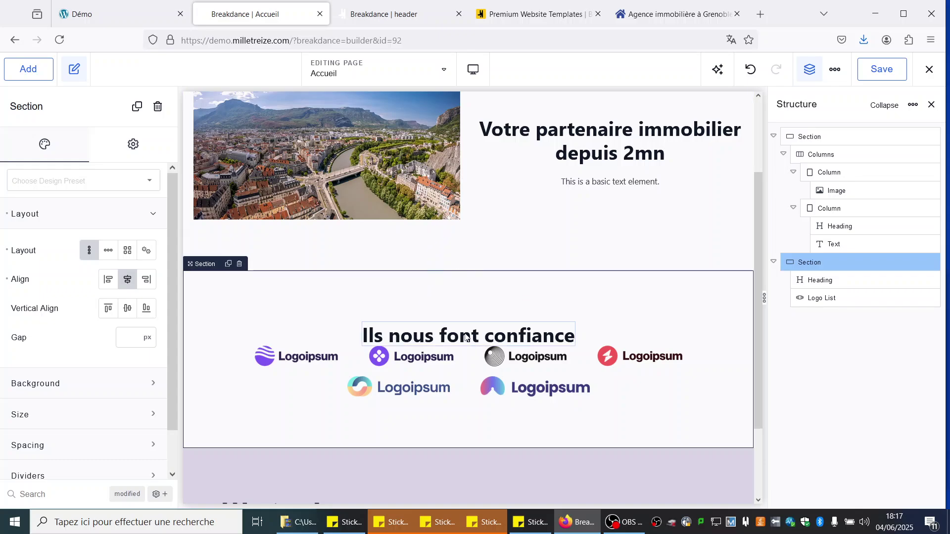
pyautogui.click(557, 344)
pyautogui.moveTo(562, 345); pyautogui.dragTo(560, 375)
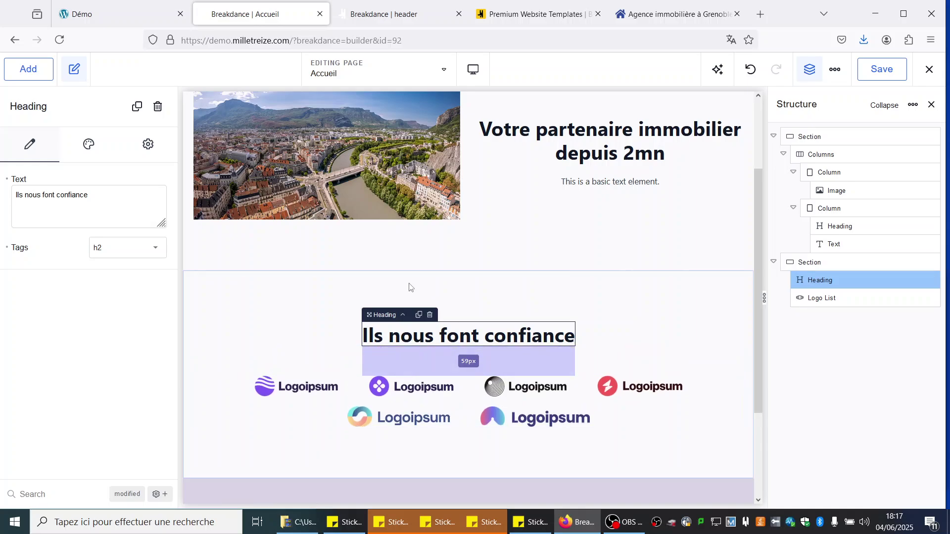
pyautogui.click(553, 228)
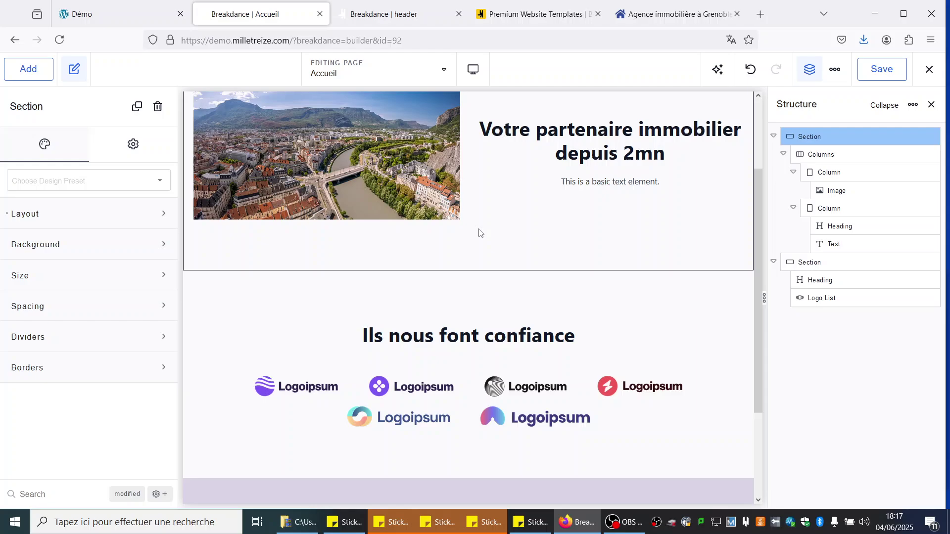
# Step: Set the logo section's top padding to 20 px
pyautogui.click(457, 313)
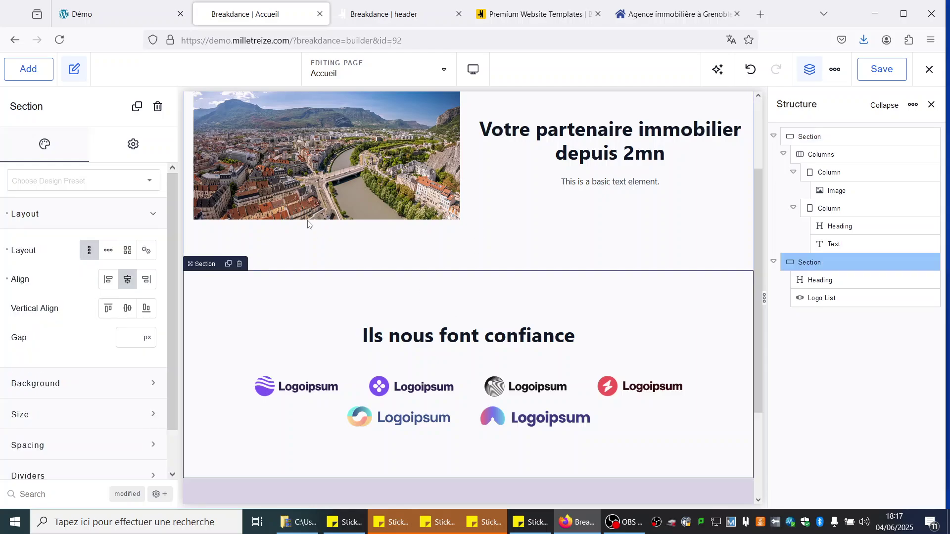
pyautogui.scroll(-2, 72, 378)
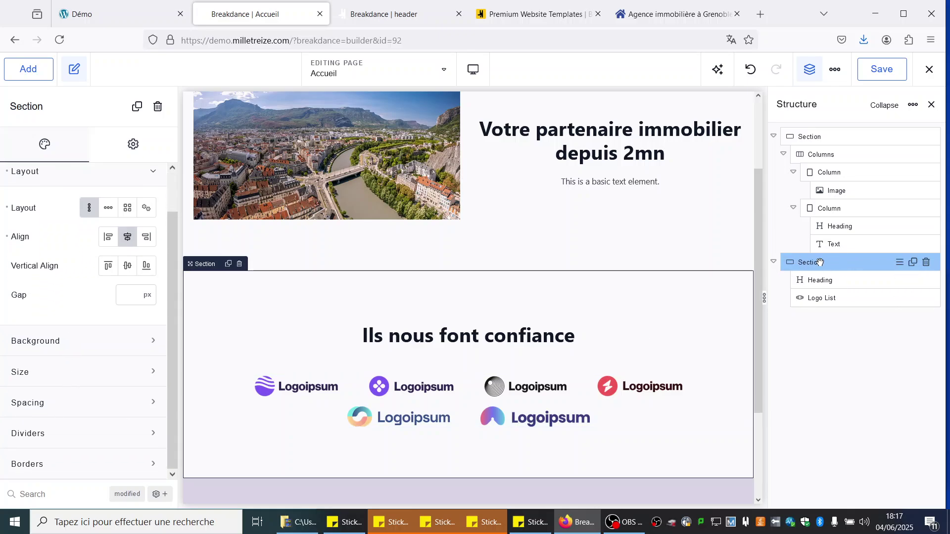
pyautogui.click(23, 407)
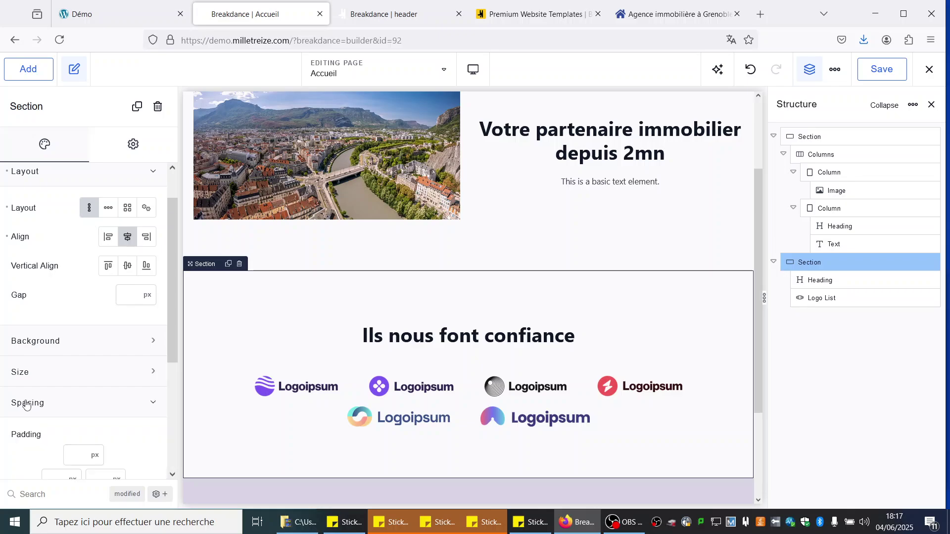
pyautogui.scroll(-3, 39, 386)
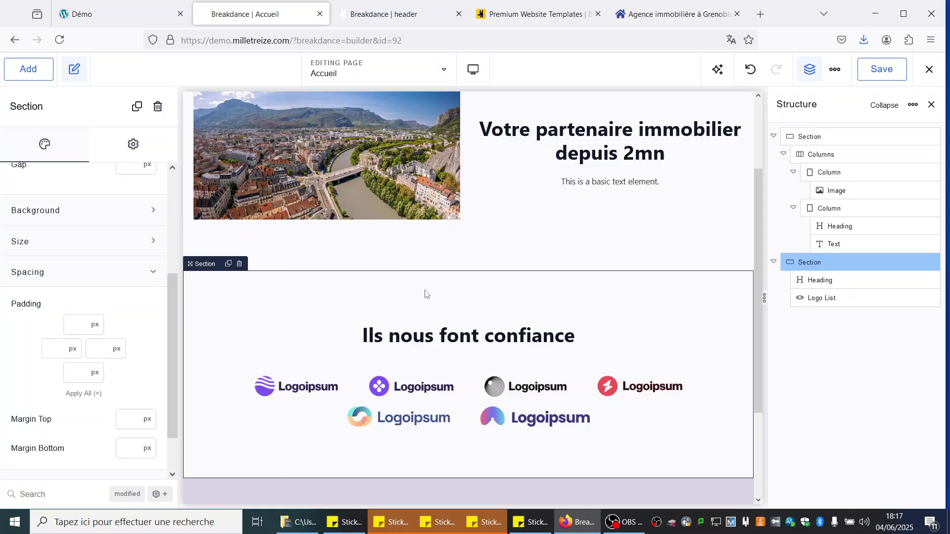
pyautogui.write('20')
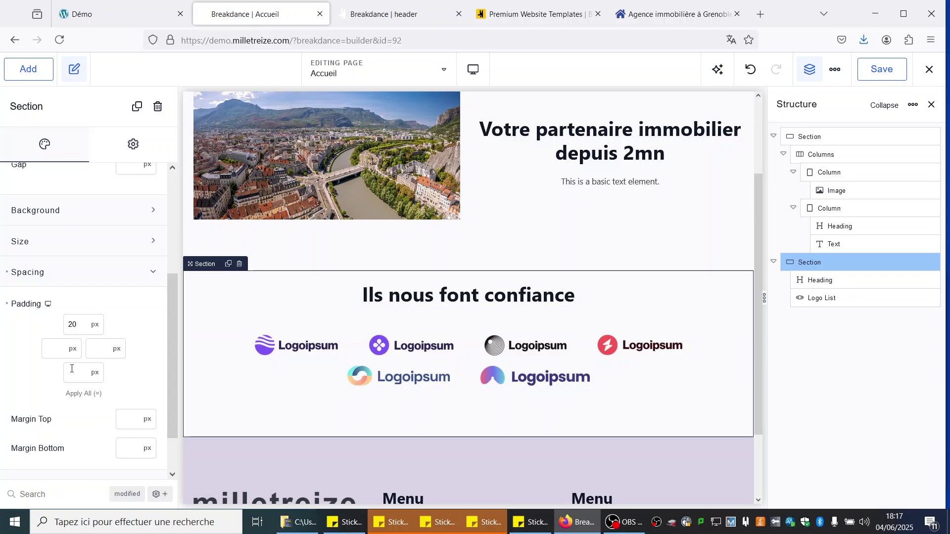
# Step: Try a bottom padding of 20 px on the logo section and undo it
pyautogui.click(92, 367)
pyautogui.write('20')
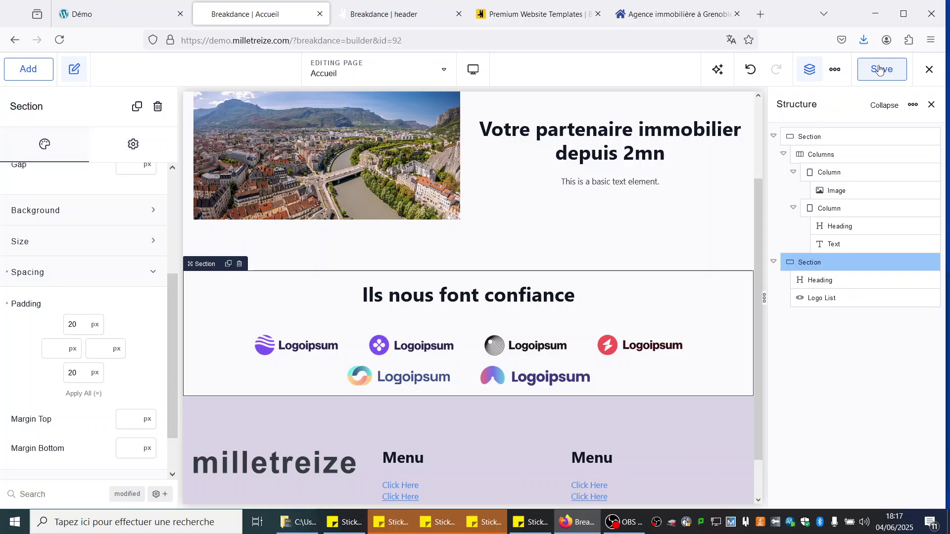
pyautogui.hotkey('ctrl', 'z')
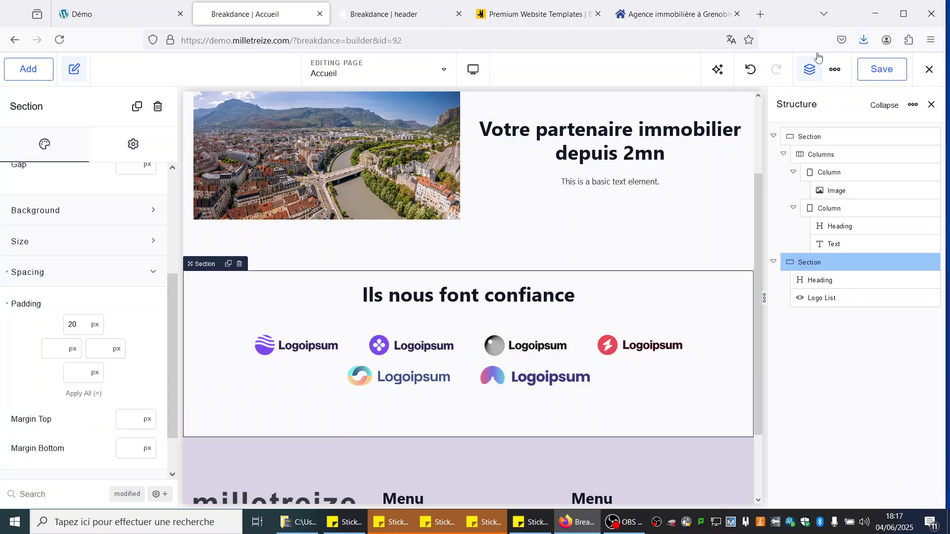
# Step: Save the page and add a new section below the "Ils nous font confiance" logo section
pyautogui.click(884, 70)
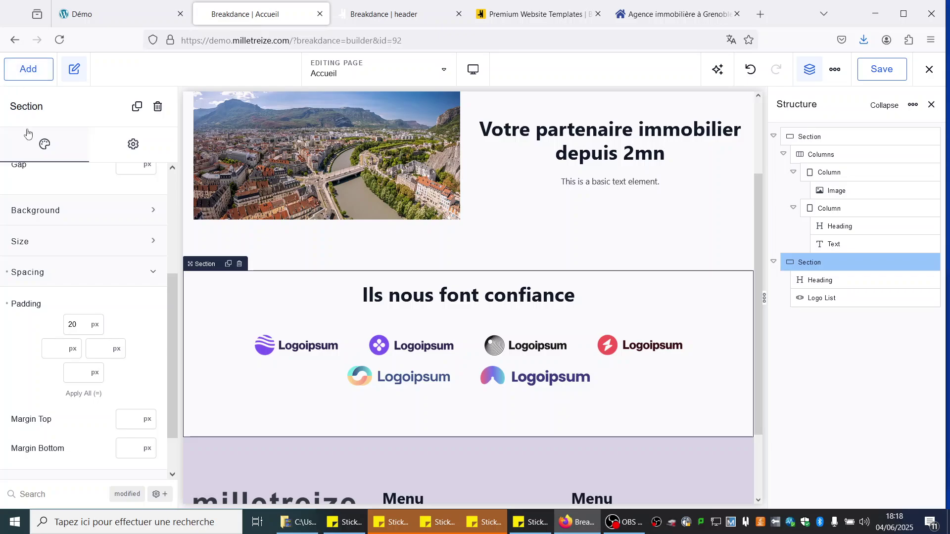
pyautogui.click(31, 70)
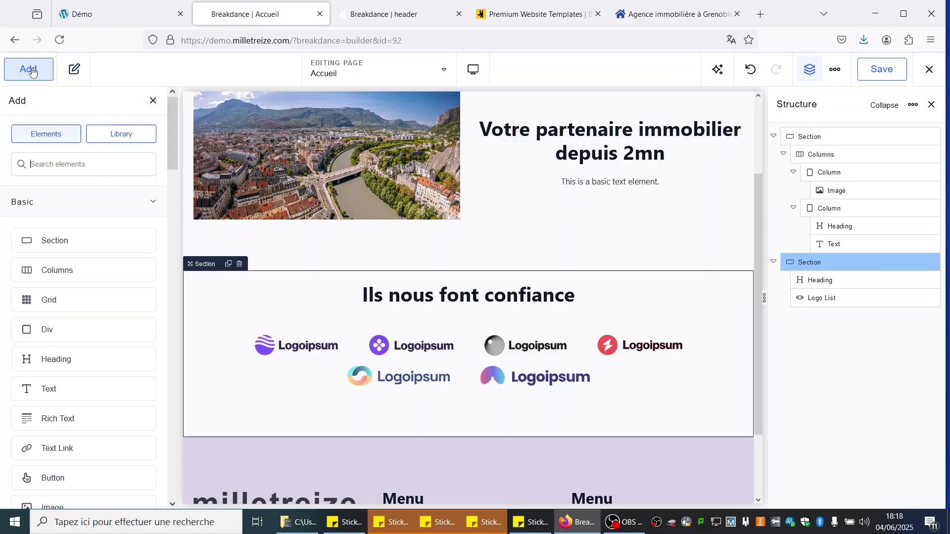
pyautogui.scroll(-4, 47, 346)
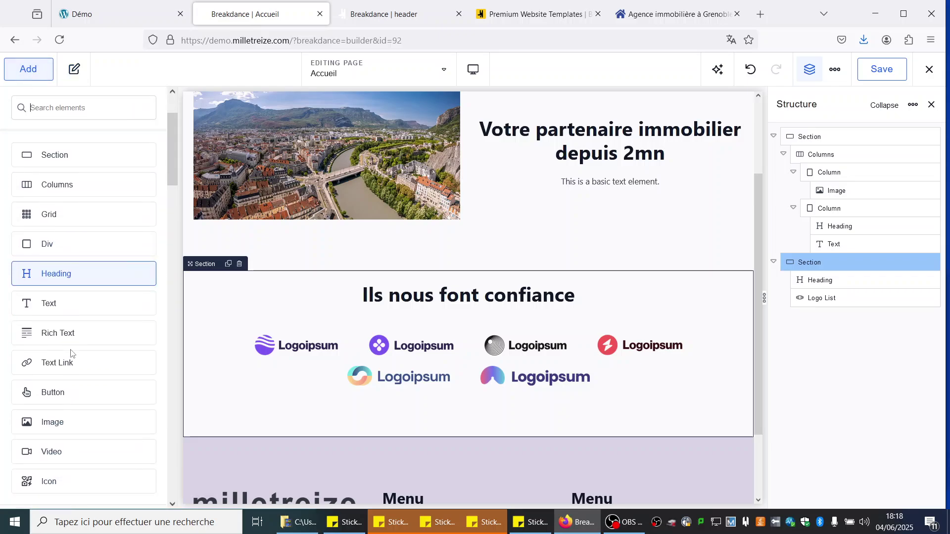
pyautogui.scroll(4, 46, 361)
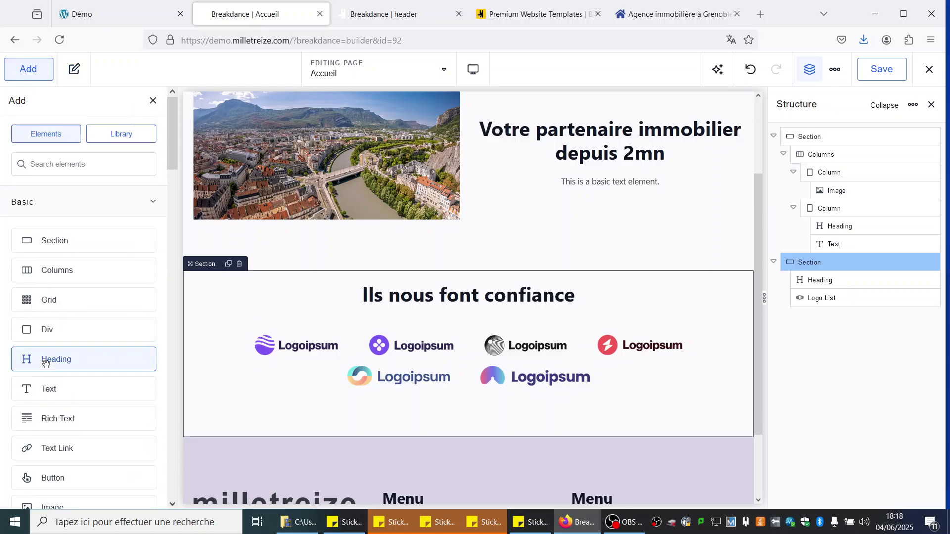
pyautogui.click(47, 237)
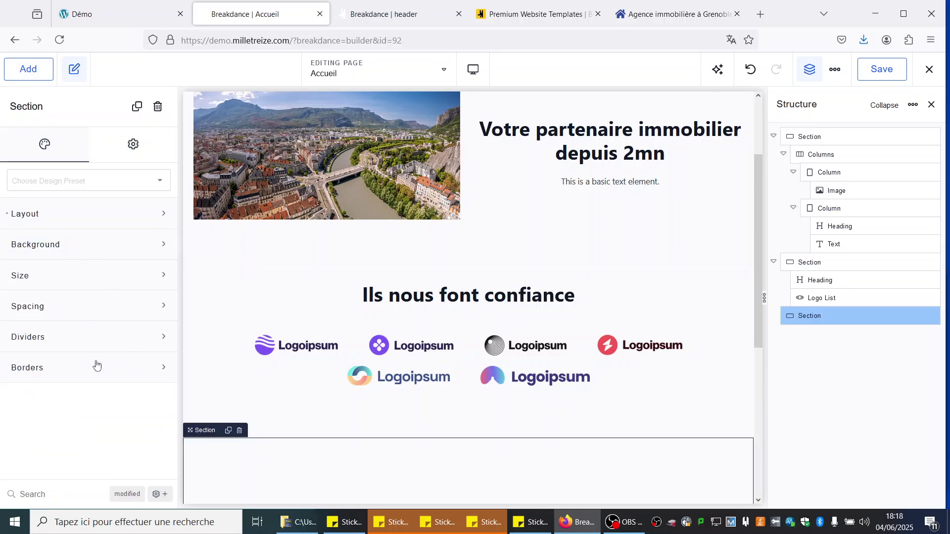
# Step: Insert a two-column Columns element into the new empty section
pyautogui.scroll(-4, 356, 282)
pyautogui.click(470, 328)
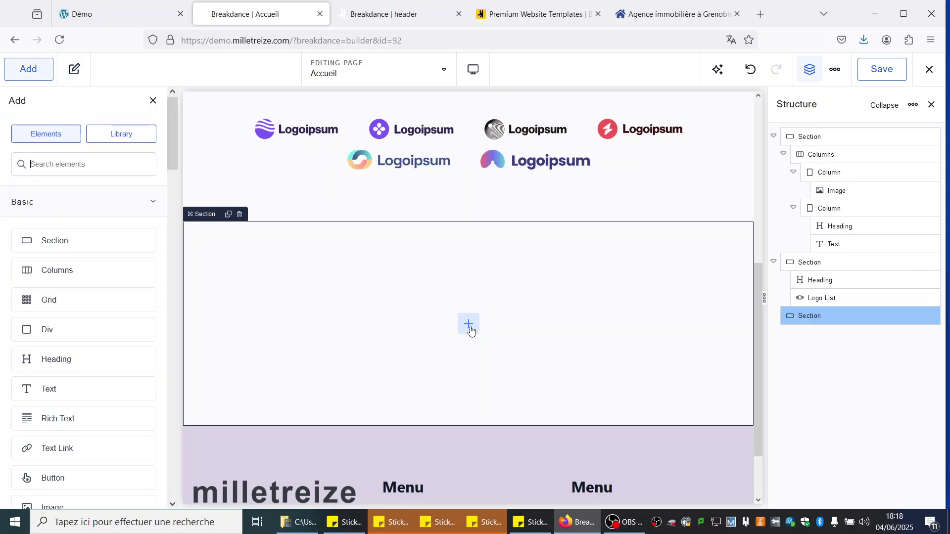
pyautogui.click(59, 269)
pyautogui.click(351, 350)
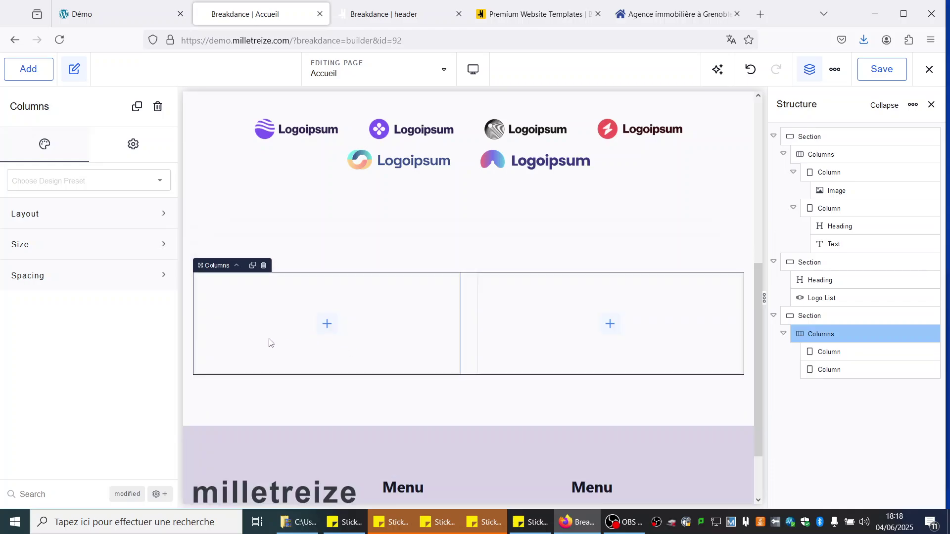
# Step: Find the Video element and add it to the second column of the new section
pyautogui.click(610, 324)
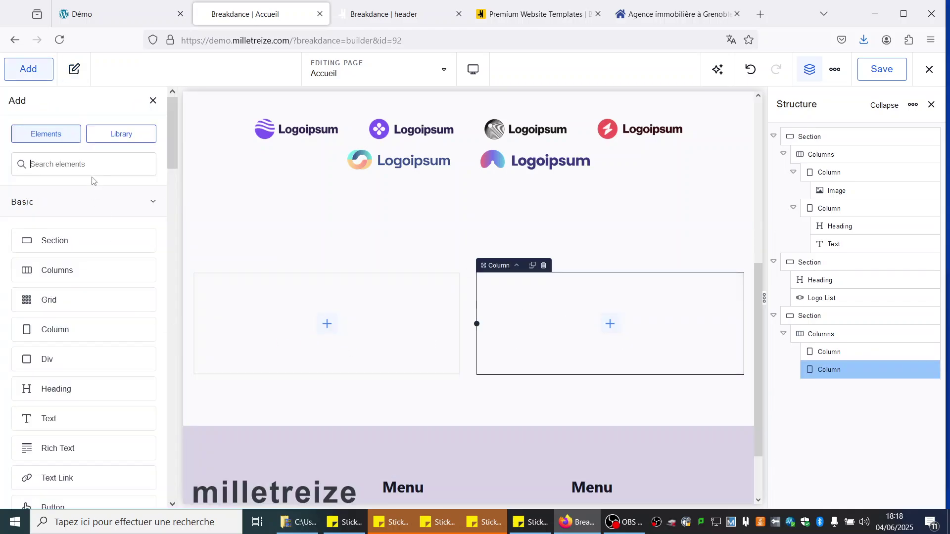
pyautogui.write('video')
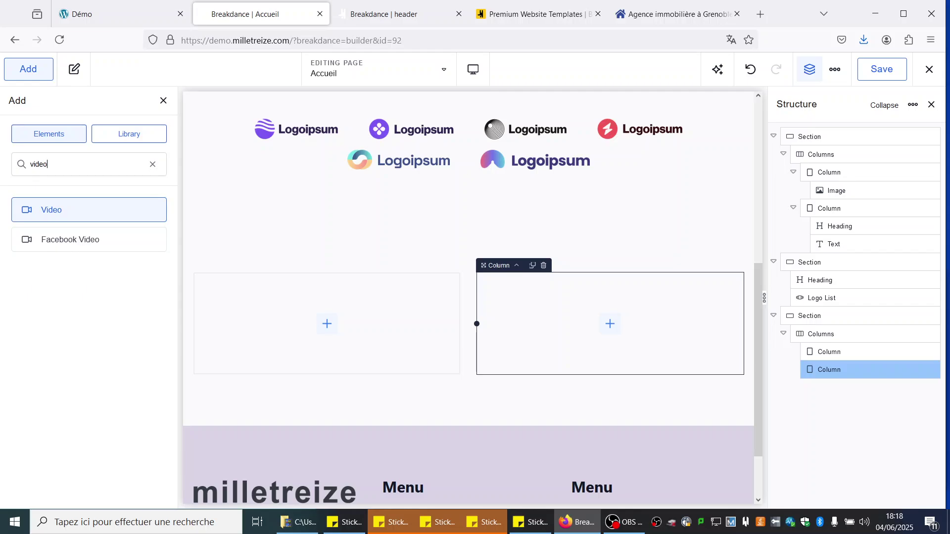
pyautogui.click(63, 212)
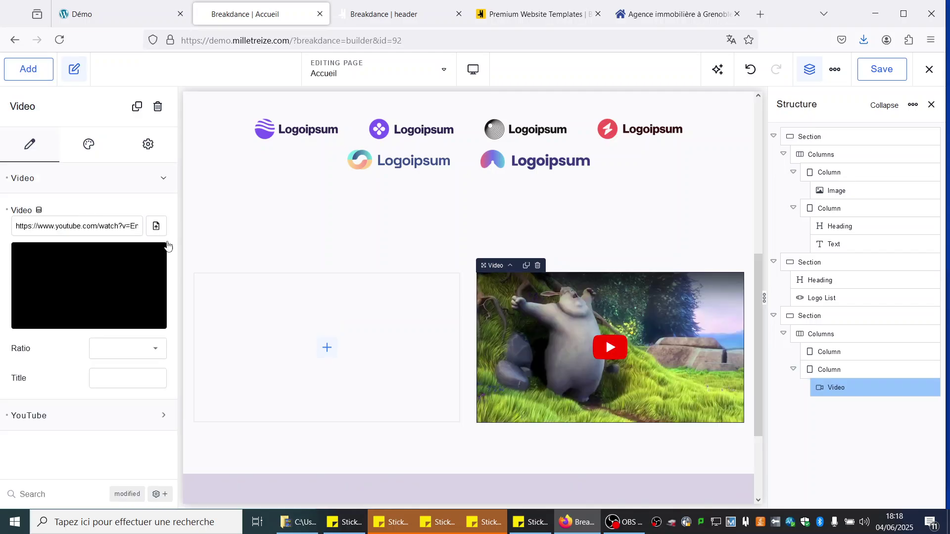
# Step: Add a Heading element to the empty column beside the video and save the page
pyautogui.click(322, 346)
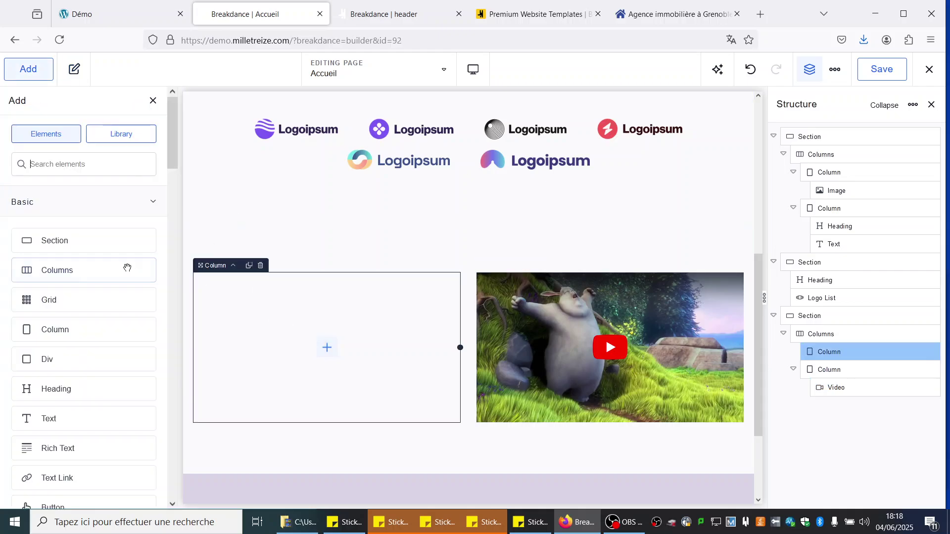
pyautogui.moveTo(72, 391); pyautogui.dragTo(333, 364)
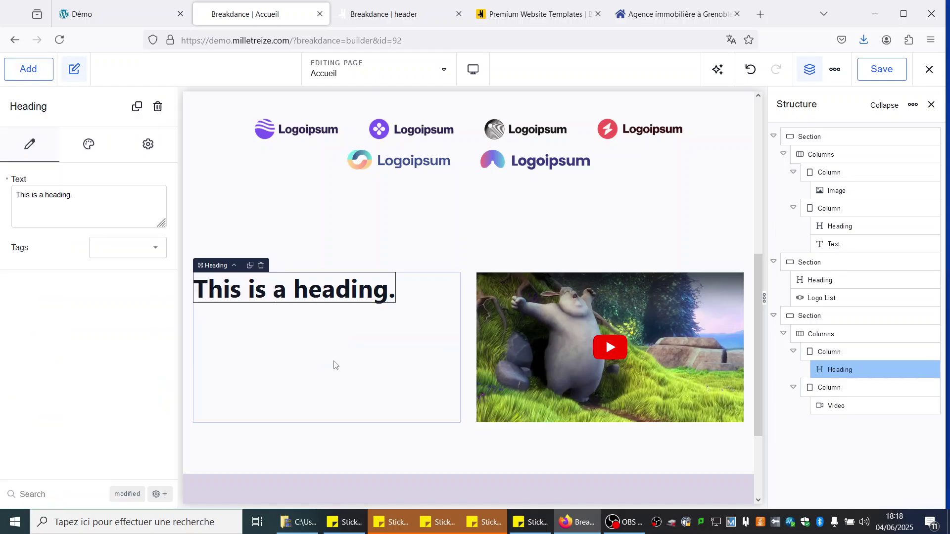
pyautogui.click(436, 293)
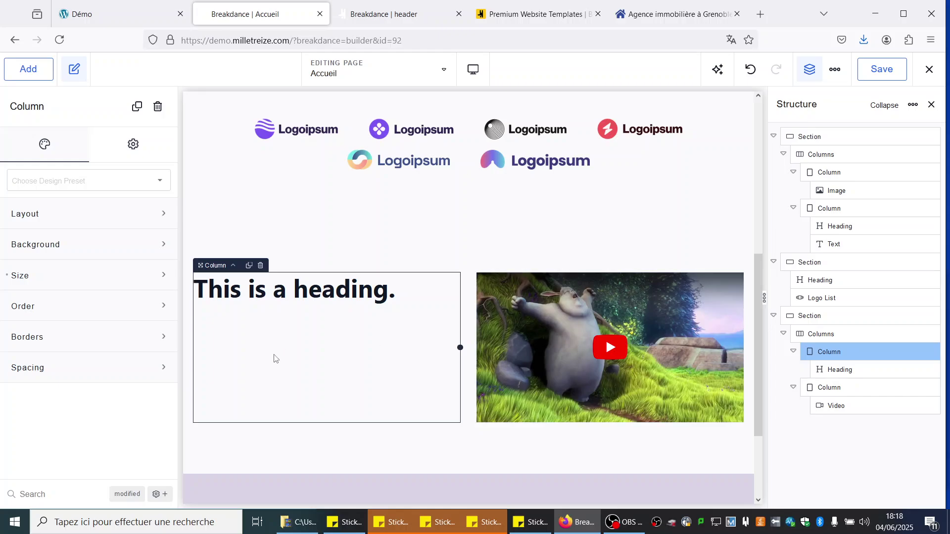
pyautogui.scroll(-3, 341, 372)
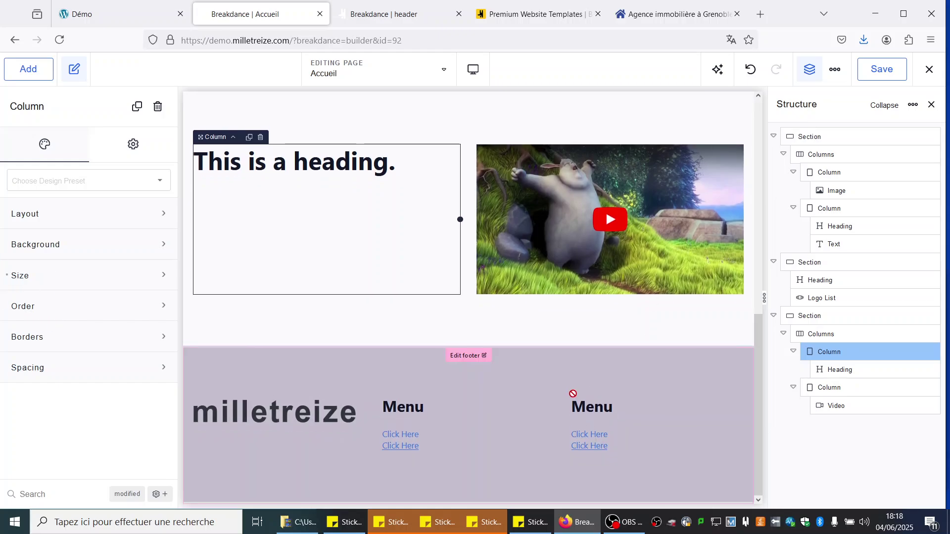
pyautogui.scroll(10, 573, 393)
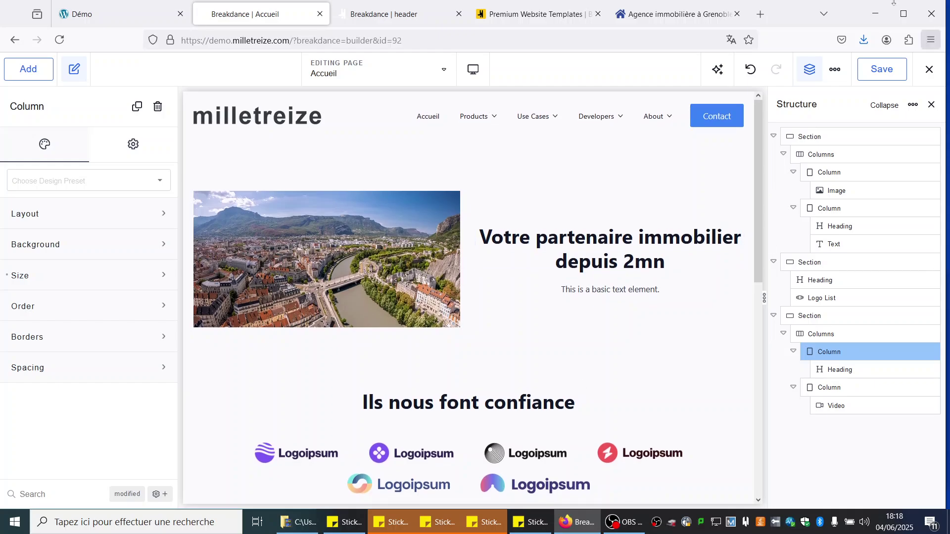
pyautogui.click(873, 73)
# Step: Leave the header builder for the WordPress admin and open the reading settings (Lecture)
pyautogui.click(76, 21)
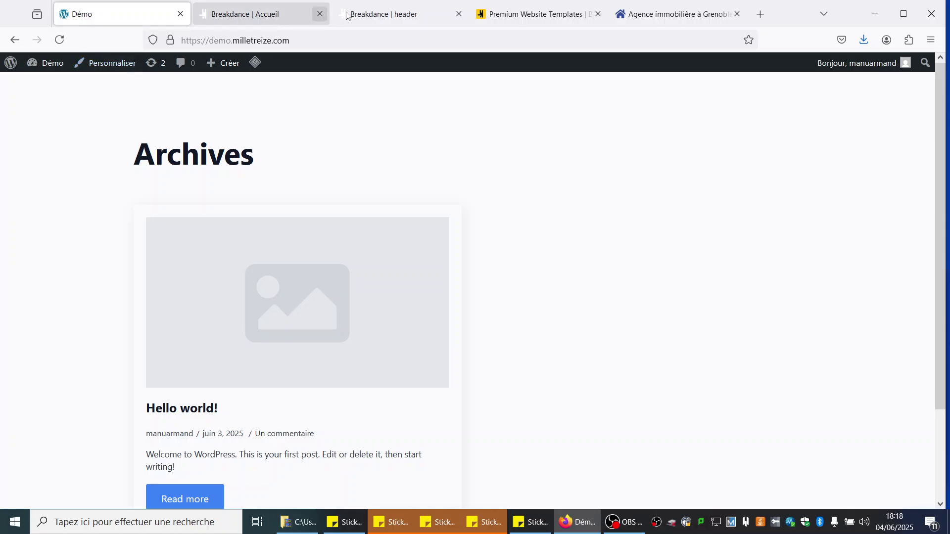
pyautogui.click(370, 15)
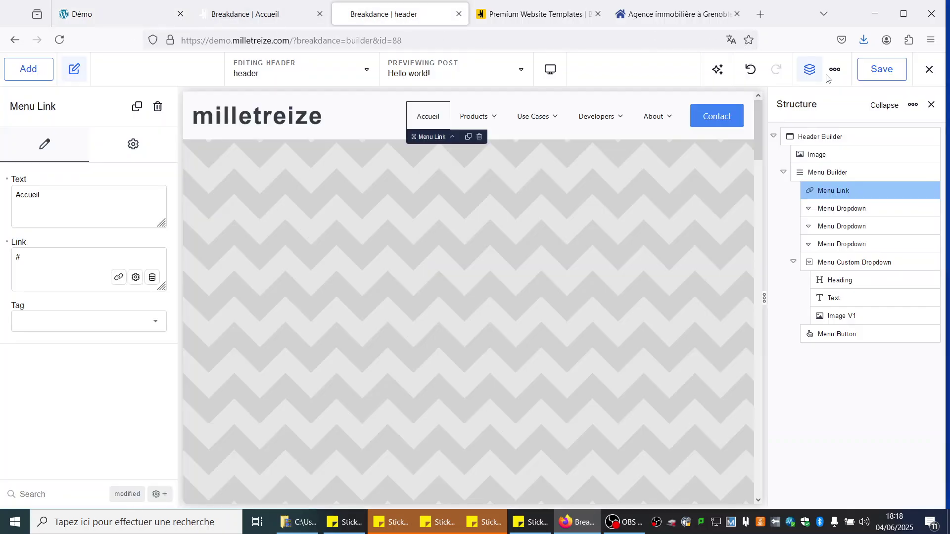
pyautogui.moveTo(928, 69)
pyautogui.click(893, 124)
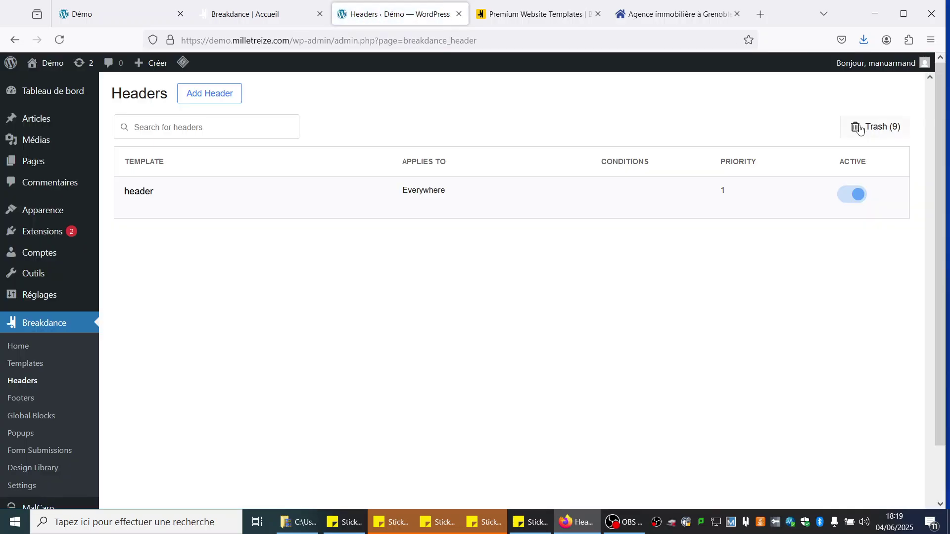
pyautogui.moveTo(47, 294)
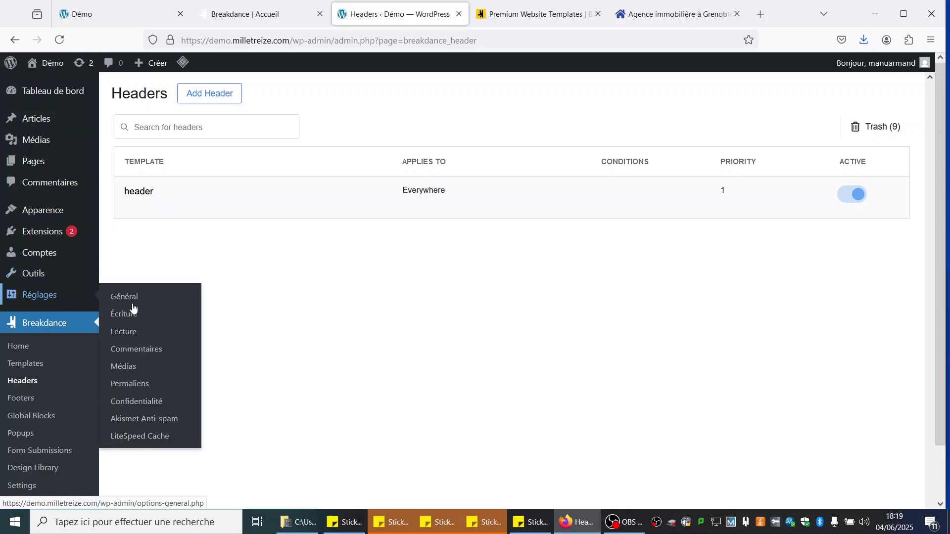
pyautogui.click(130, 334)
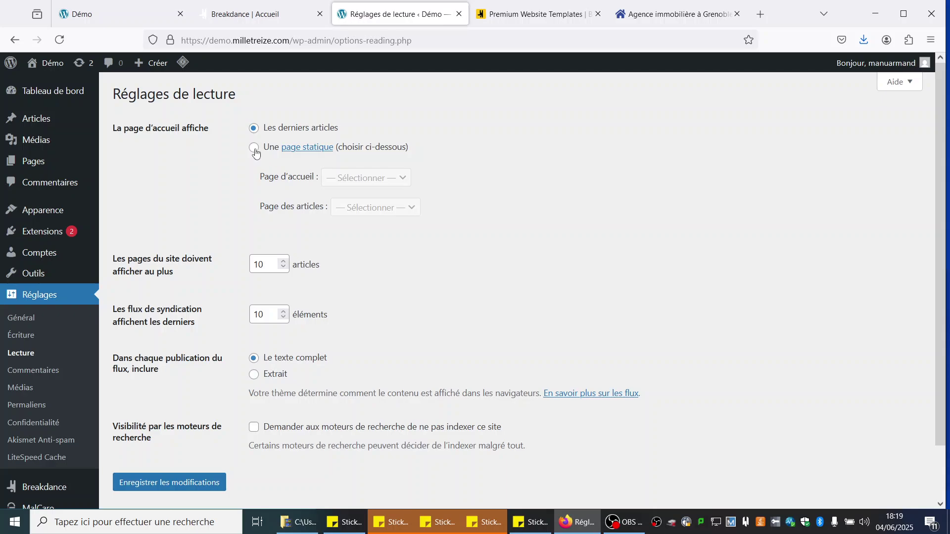
# Step: Set the site's home page to the static page Accueil and save the reading settings
pyautogui.click(254, 150)
pyautogui.click(358, 187)
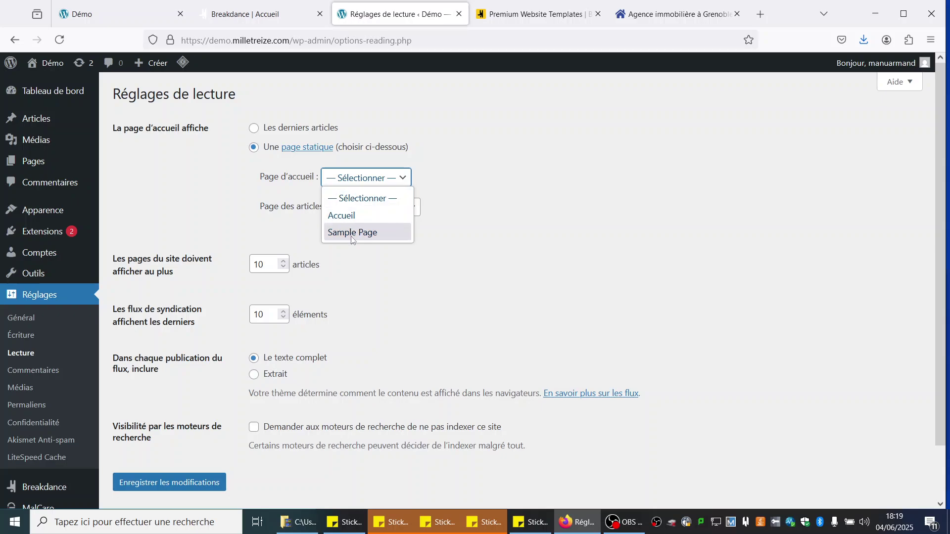
pyautogui.click(344, 216)
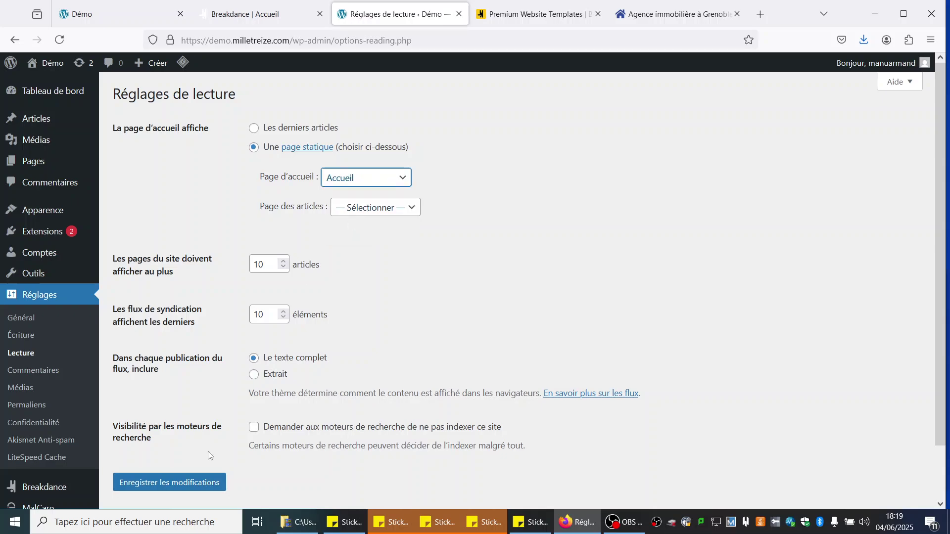
pyautogui.click(178, 486)
# Step: Reload the site's front page and review its header, content sections and footer
pyautogui.click(110, 16)
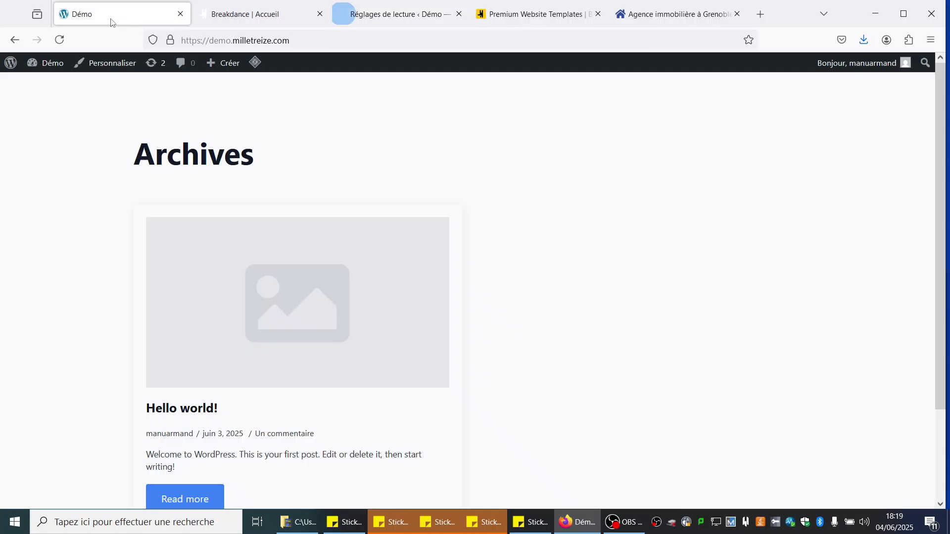
pyautogui.click(60, 40)
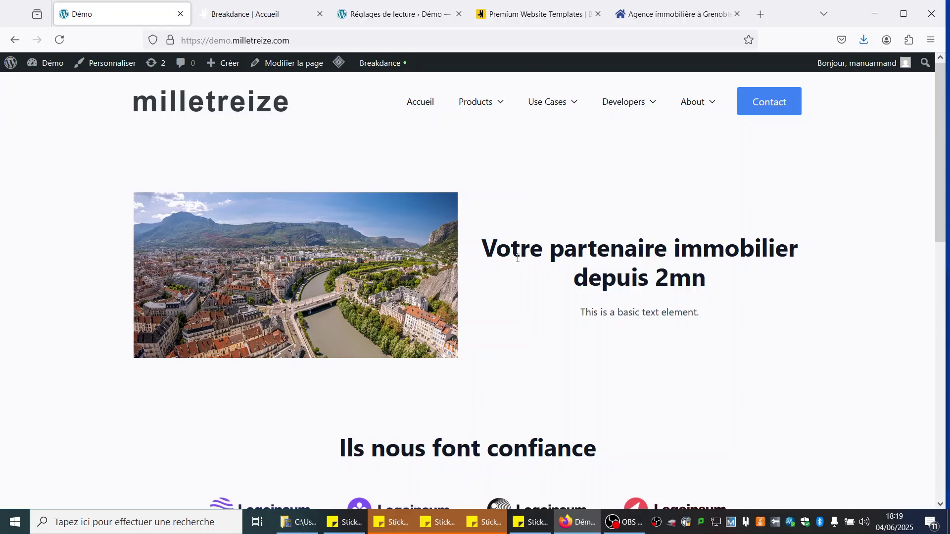
pyautogui.scroll(-5, 401, 179)
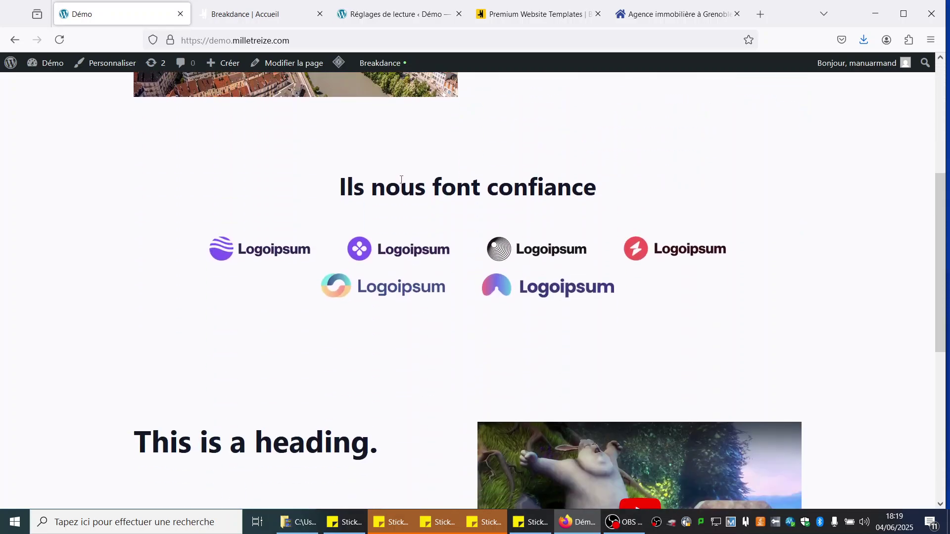
pyautogui.scroll(-5, 407, 207)
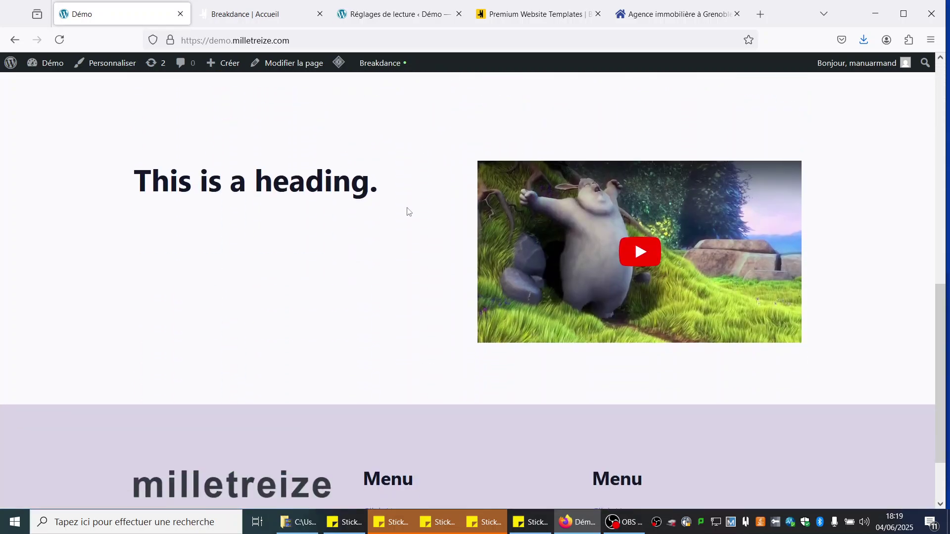
pyautogui.scroll(-2, 408, 211)
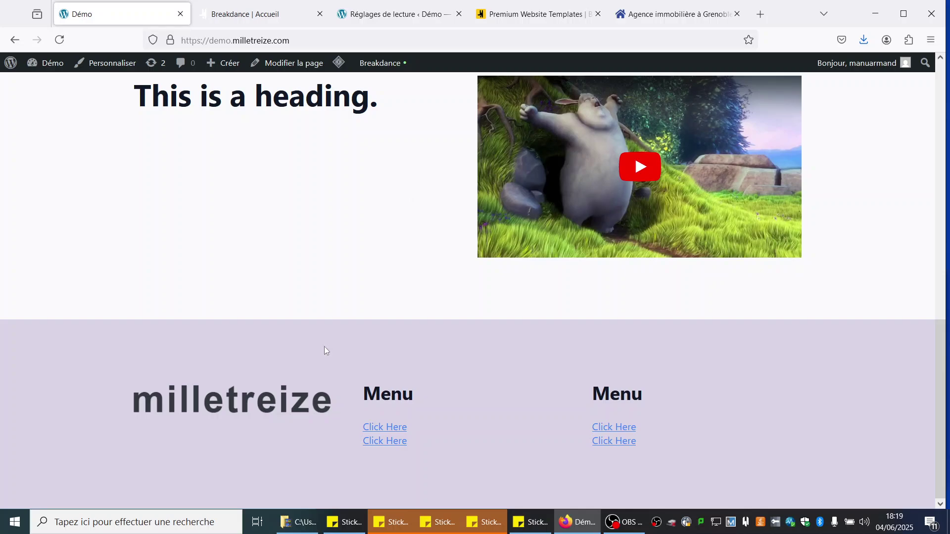
pyautogui.scroll(6, 283, 317)
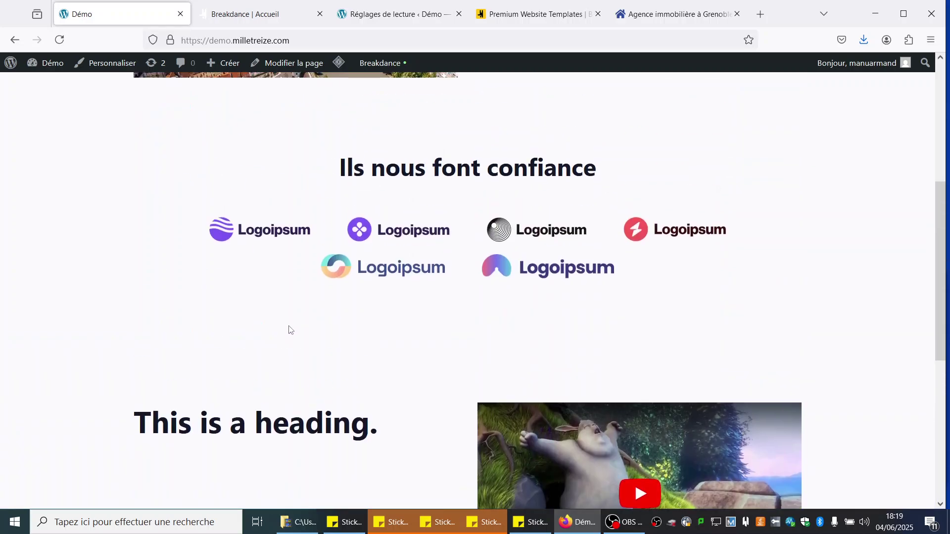
pyautogui.scroll(5, 288, 328)
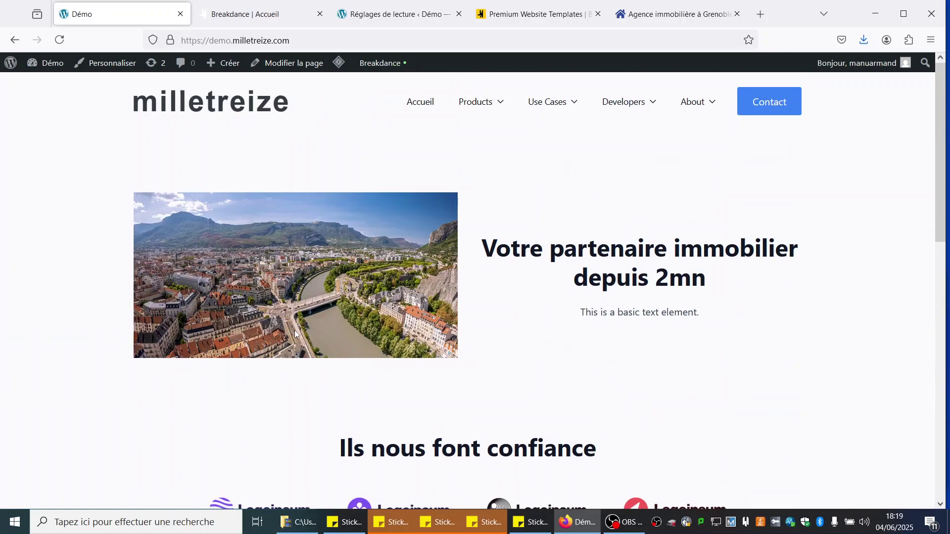
# Step: Back in the Accueil page builder, left-align the column containing "Votre partenaire immobilier depuis 2mn" and save the page
pyautogui.click(239, 18)
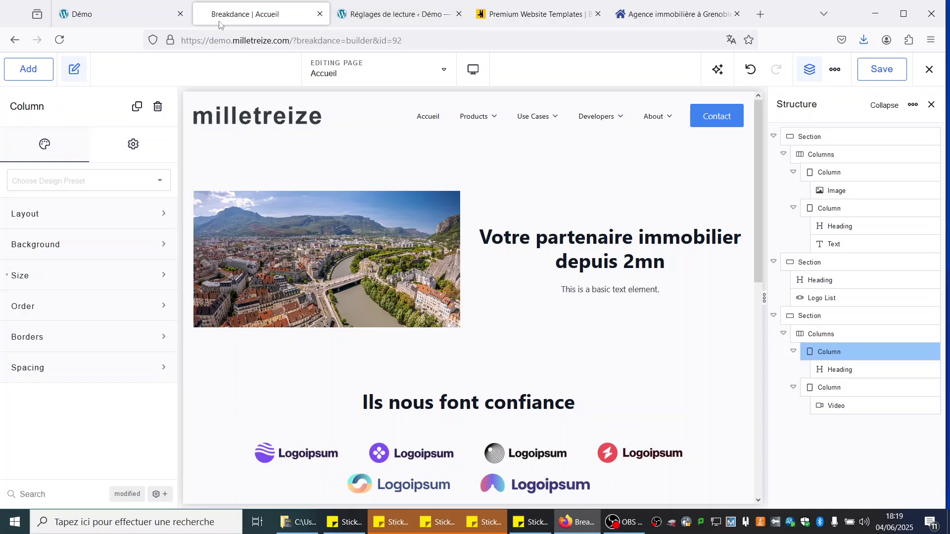
pyautogui.click(97, 22)
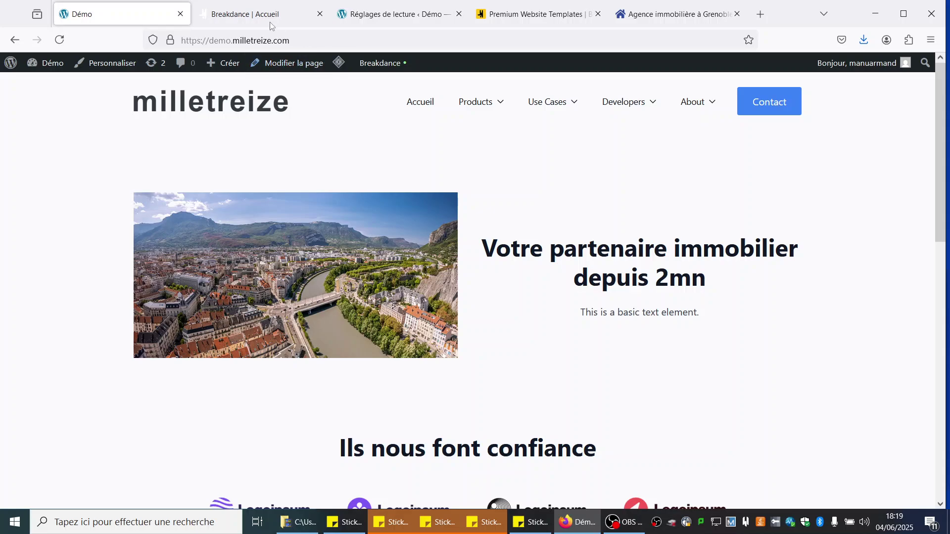
pyautogui.click(247, 15)
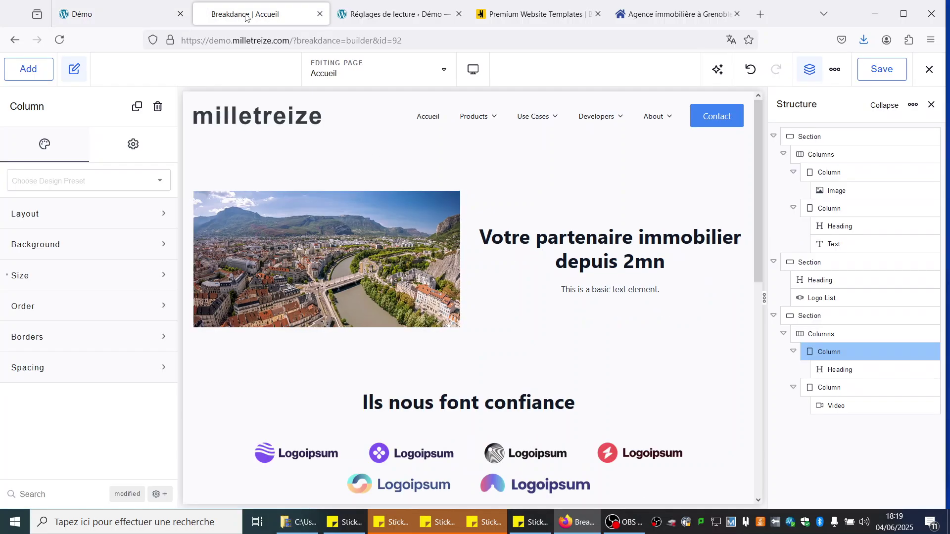
pyautogui.click(548, 213)
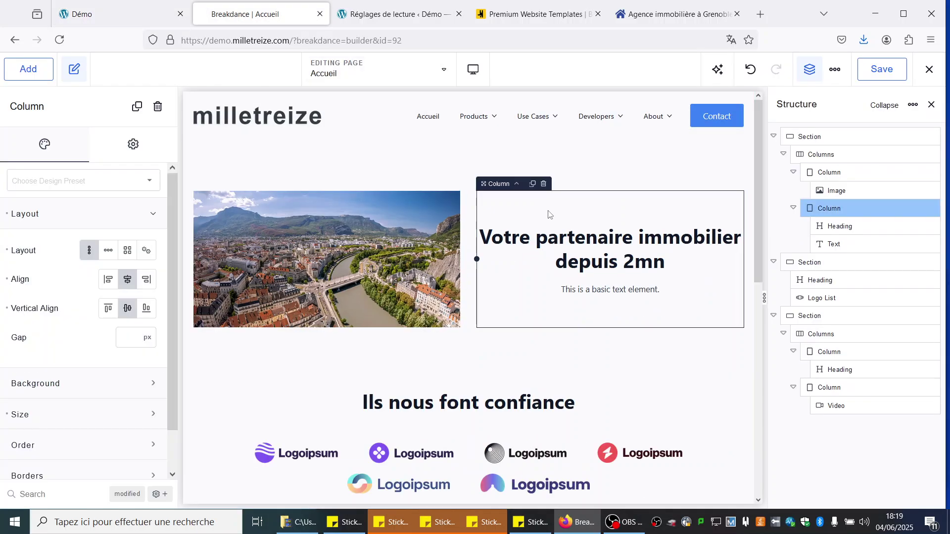
pyautogui.click(108, 280)
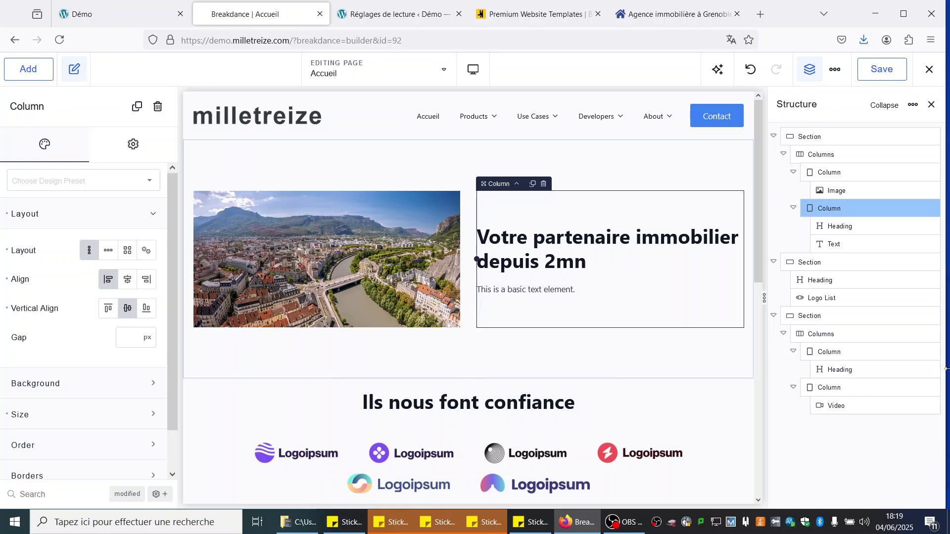
pyautogui.click(881, 69)
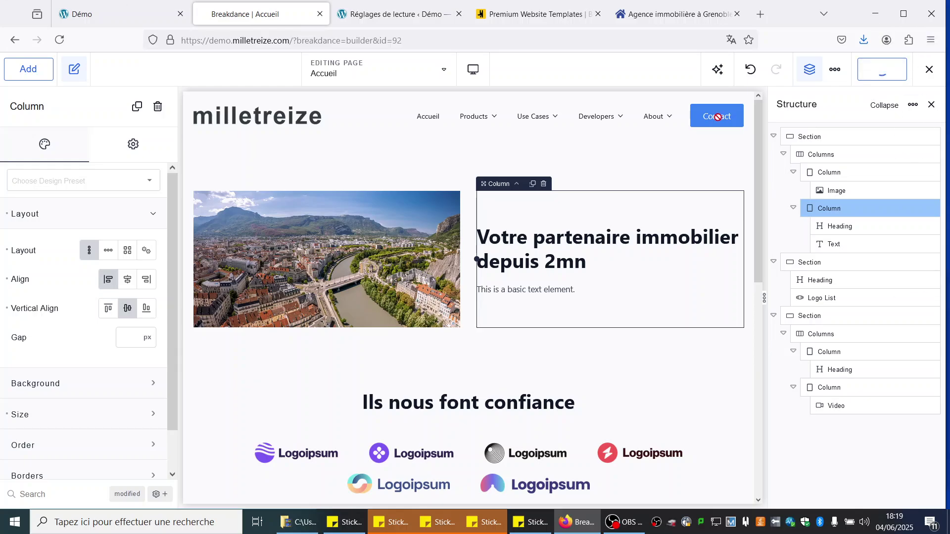
# Step: Switch the builder from the Accueil page to the header template
pyautogui.click(341, 75)
pyautogui.click(342, 75)
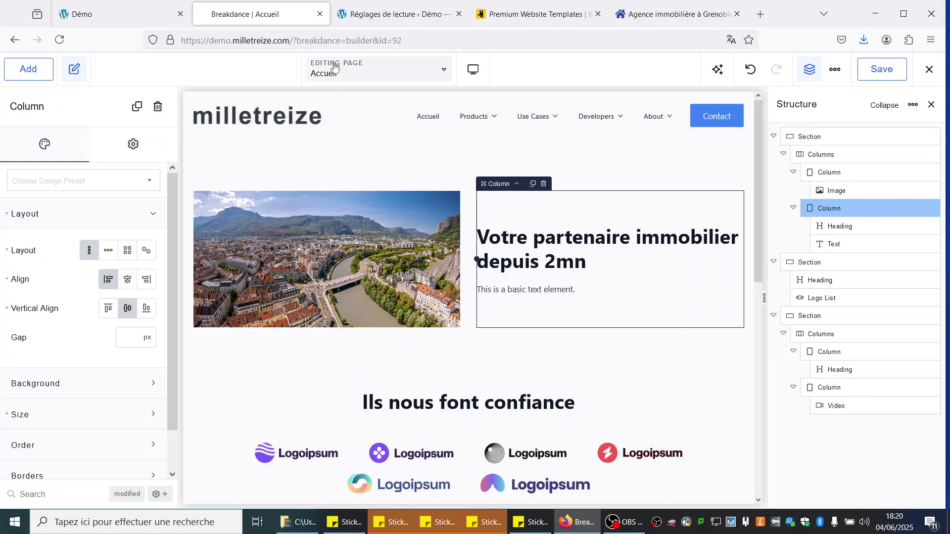
pyautogui.click(365, 77)
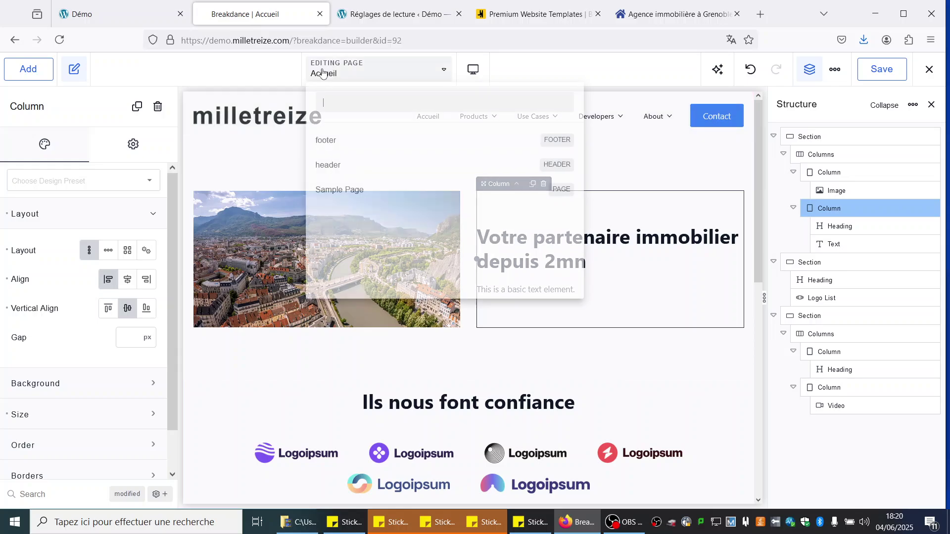
pyautogui.click(330, 166)
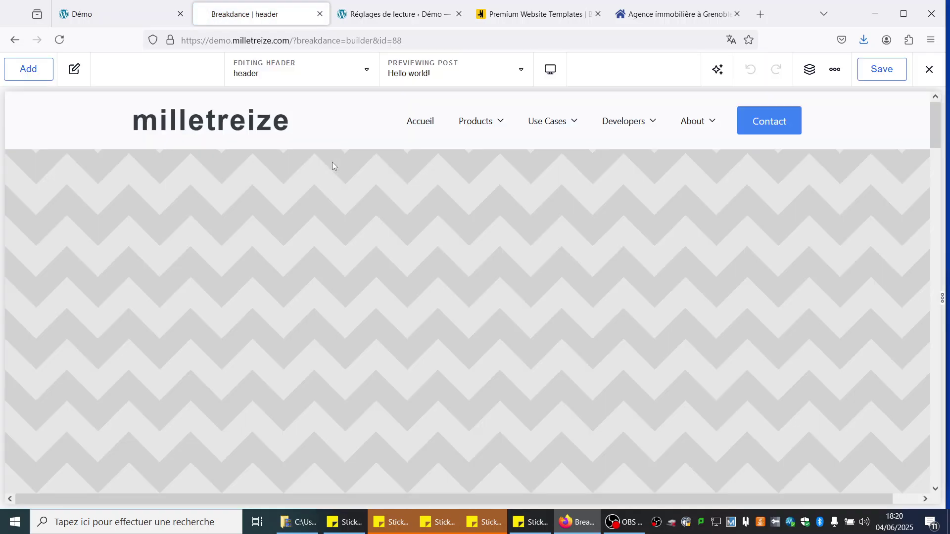
# Step: Set the Header Builder element's solid background color to light purple #DDD6EC
pyautogui.click(35, 121)
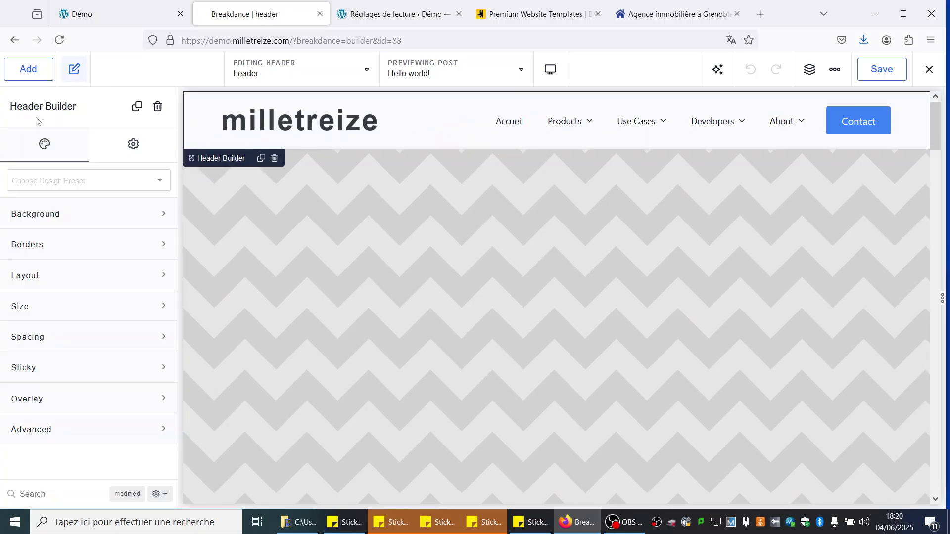
pyautogui.click(40, 214)
pyautogui.click(151, 251)
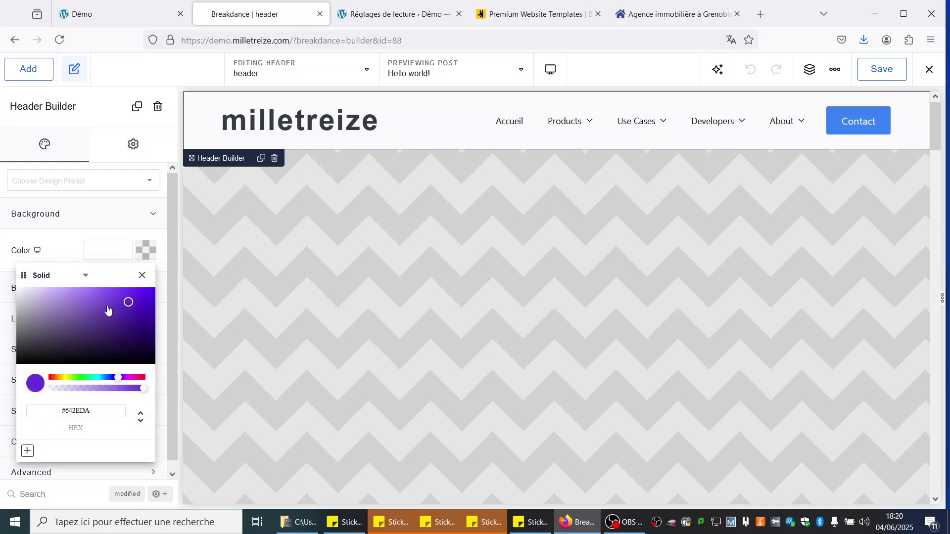
pyautogui.click(30, 297)
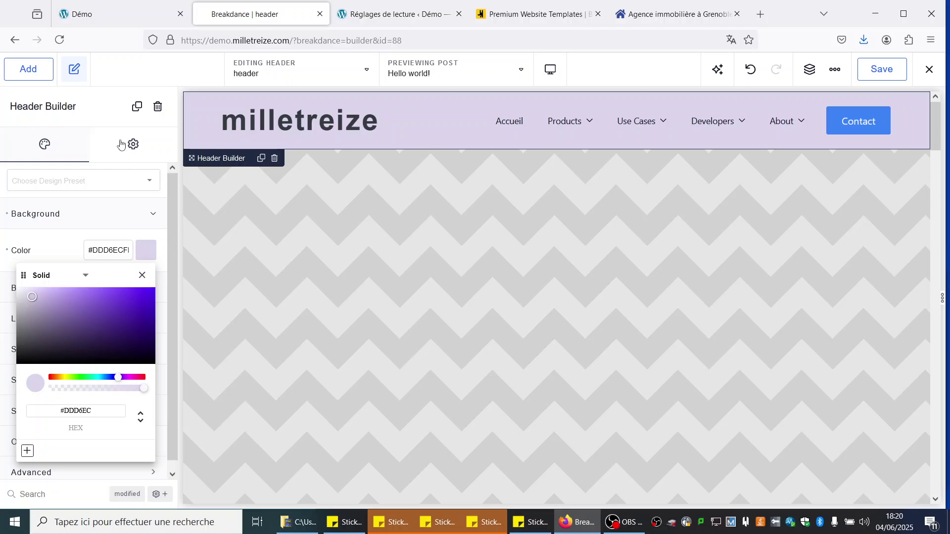
# Step: Make the Header Builder sticky with its position set to Top, and save the header
pyautogui.click(136, 149)
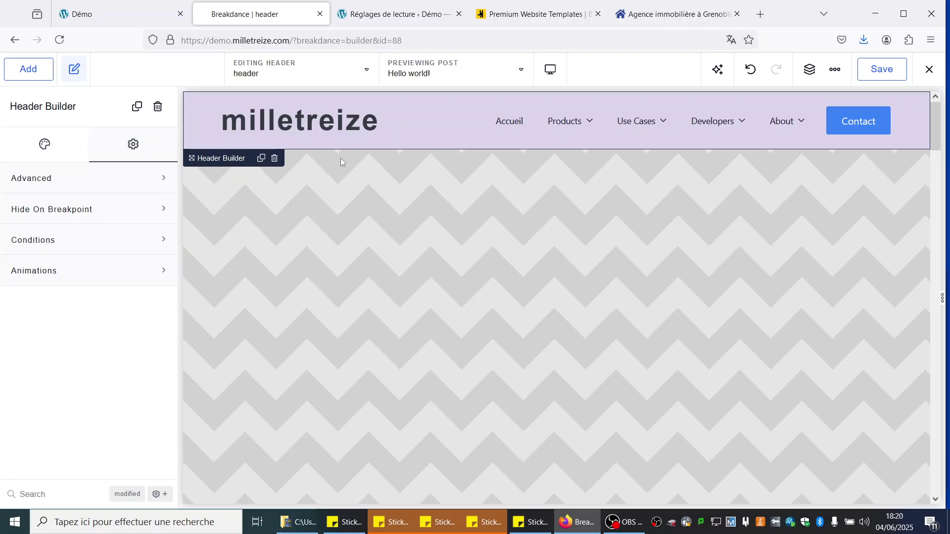
pyautogui.click(41, 271)
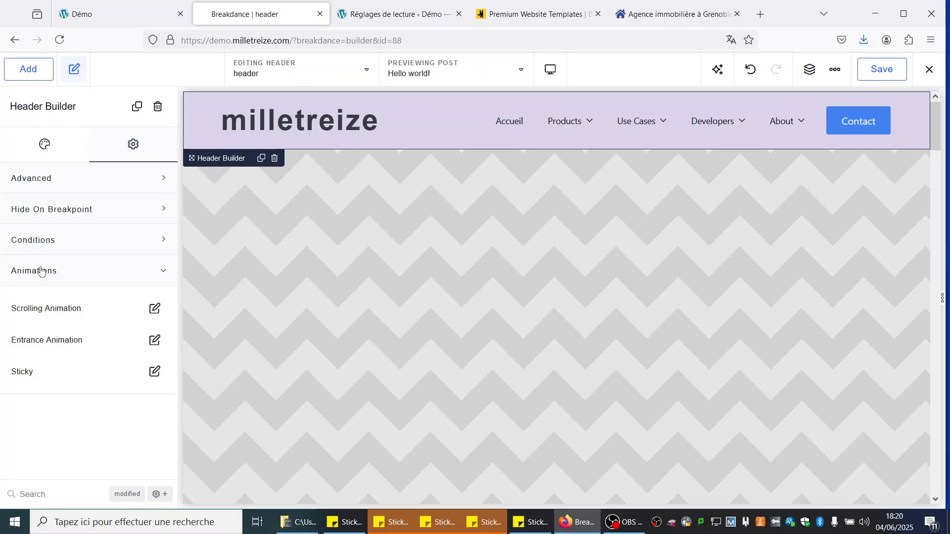
pyautogui.click(155, 372)
pyautogui.click(114, 439)
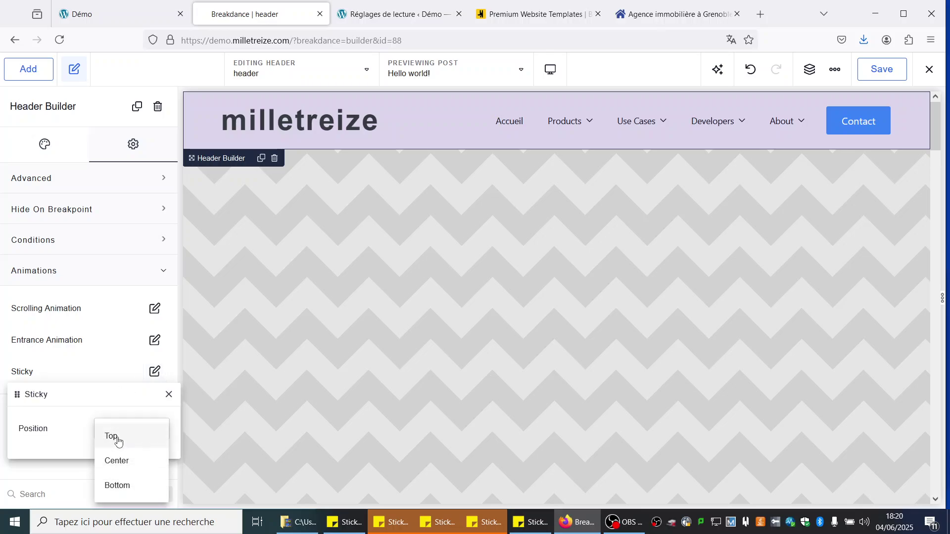
pyautogui.click(115, 435)
pyautogui.click(881, 69)
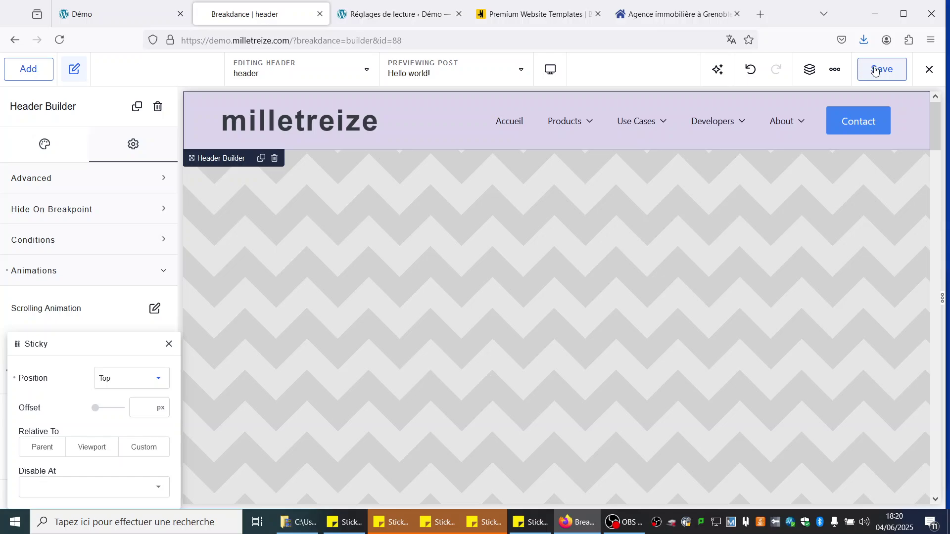
# Step: Reload the site's front page and check the header's background and sticky behavior while scrolling
pyautogui.click(85, 13)
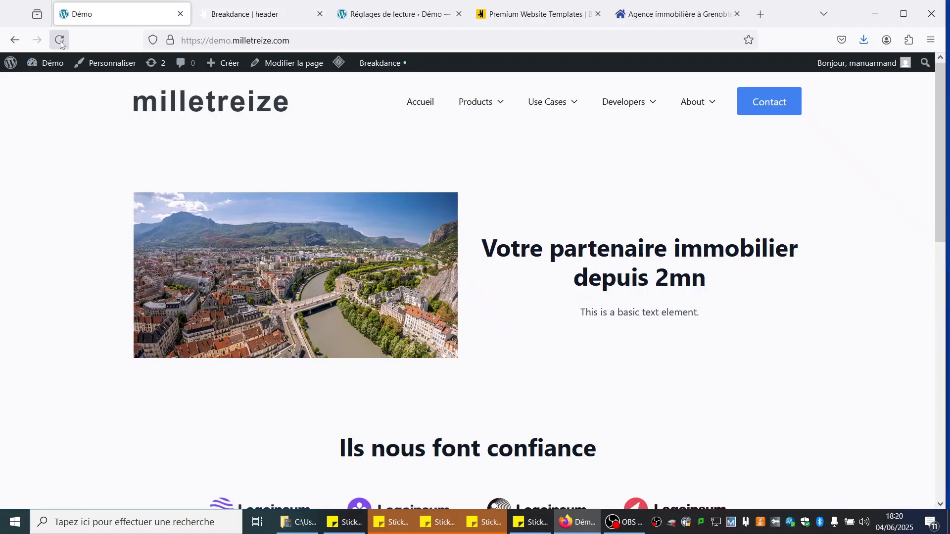
pyautogui.click(59, 40)
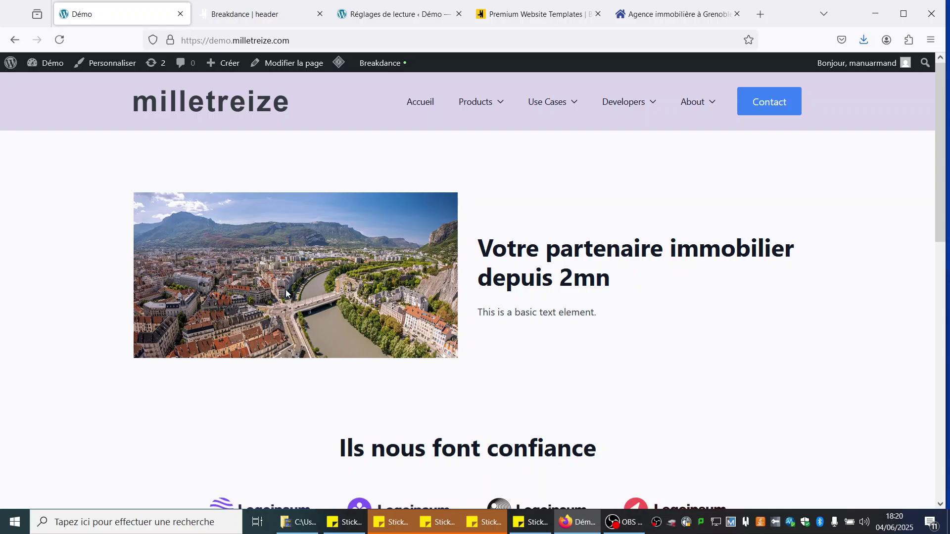
pyautogui.scroll(-8, 286, 279)
pyautogui.scroll(10, 291, 316)
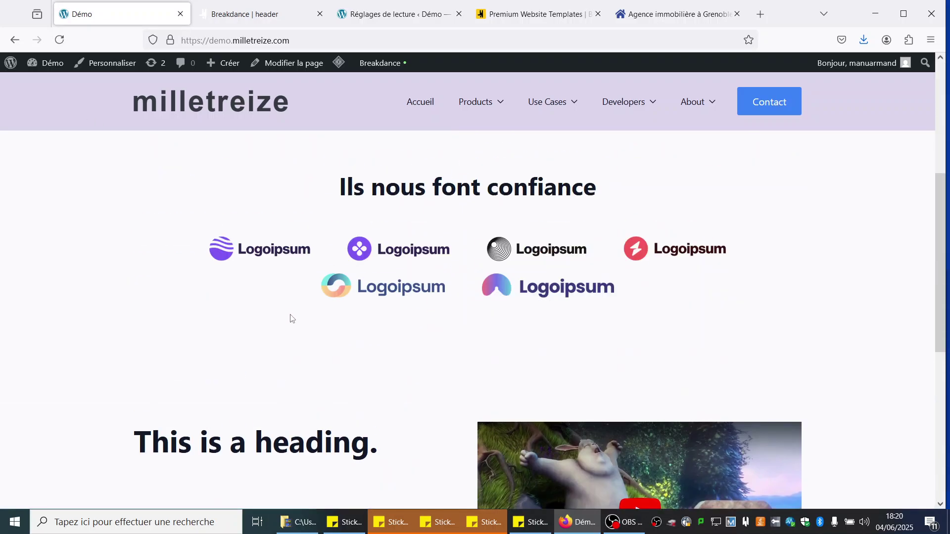
# Step: Return to the builder, switch to the Accueil page and open the typography options in the global settings
pyautogui.click(252, 18)
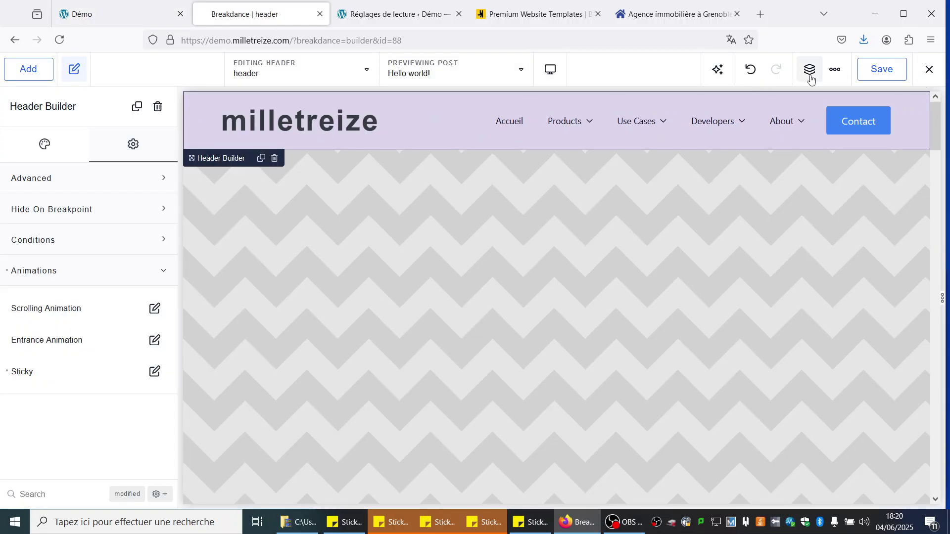
pyautogui.click(418, 74)
pyautogui.click(263, 75)
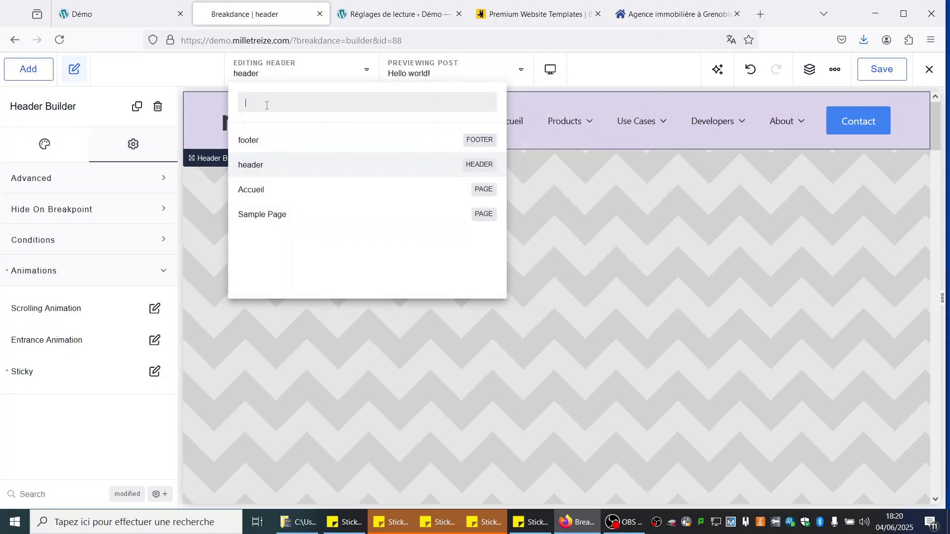
pyautogui.click(263, 192)
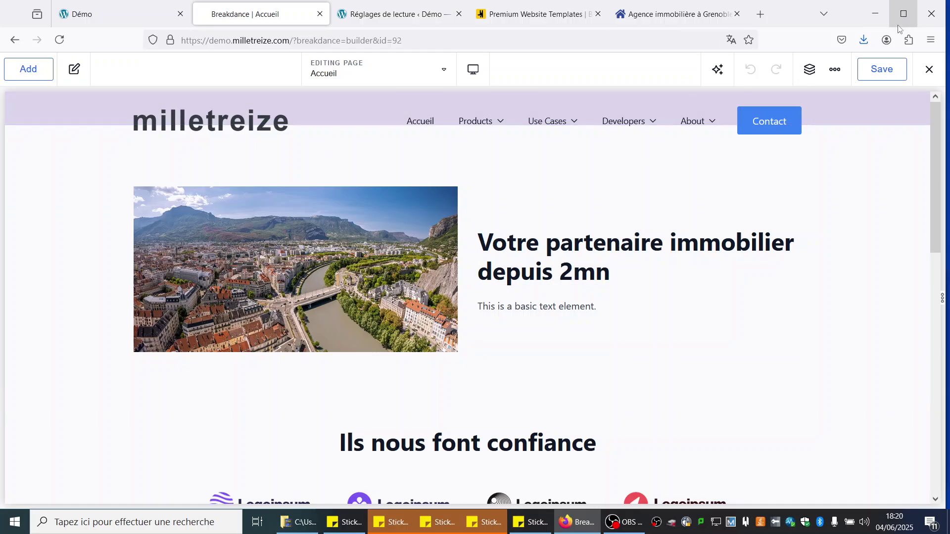
pyautogui.click(836, 73)
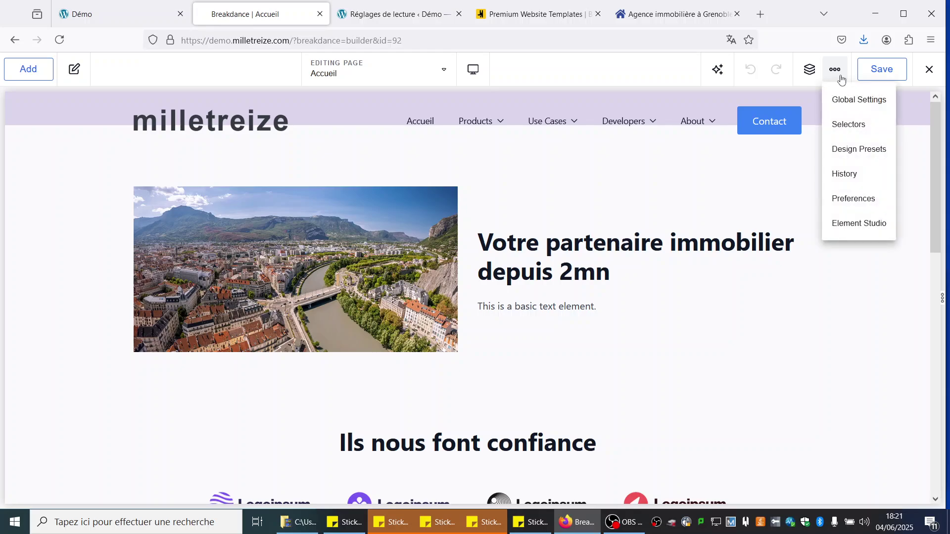
pyautogui.click(857, 98)
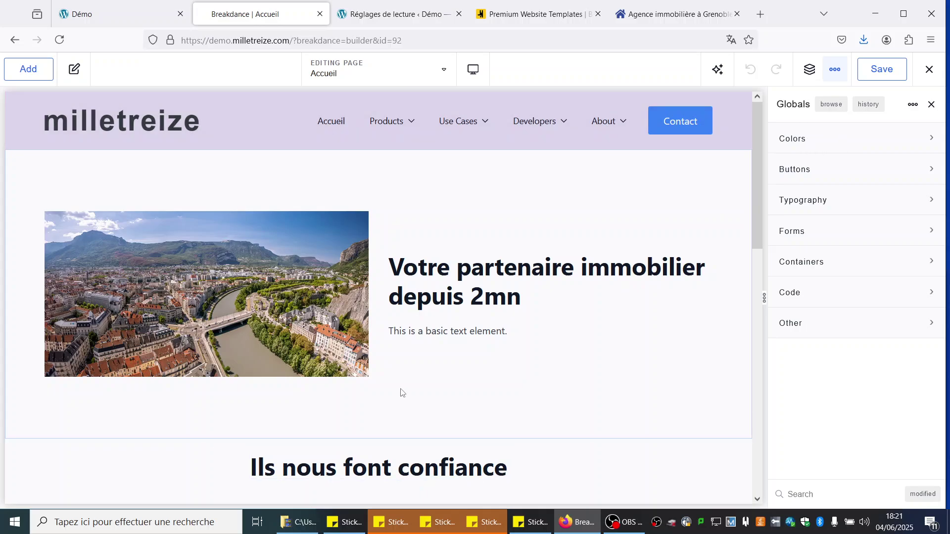
pyautogui.click(805, 203)
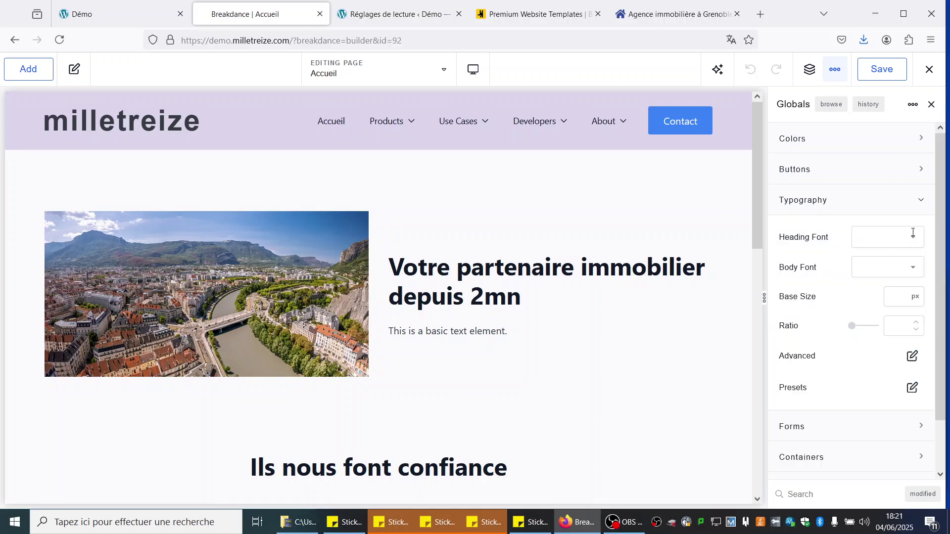
# Step: Try AR One Sans and Aguafina Script as the global heading font
pyautogui.click(913, 234)
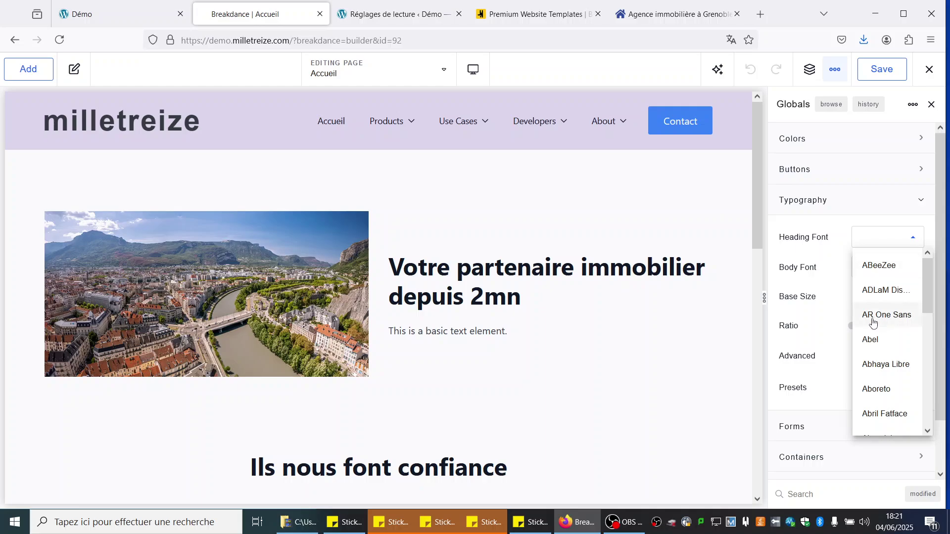
pyautogui.click(873, 323)
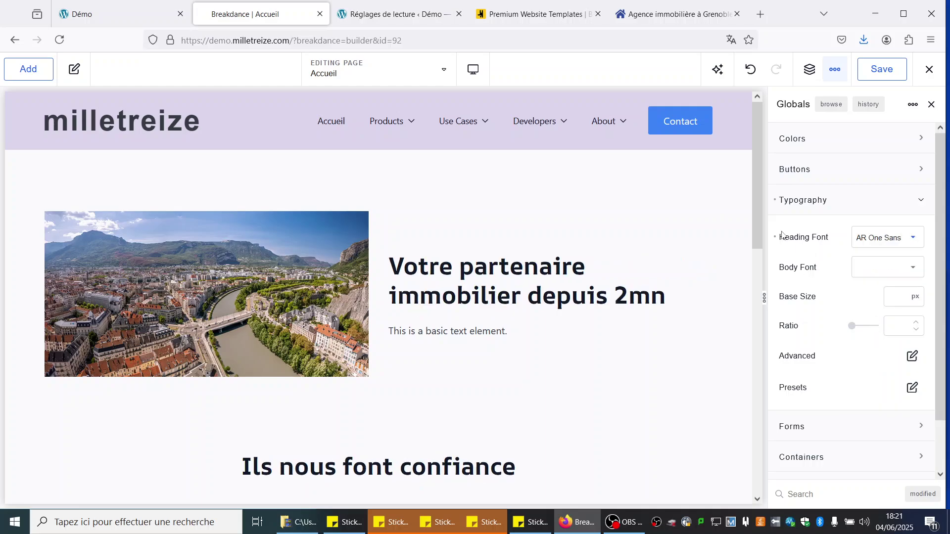
pyautogui.click(911, 235)
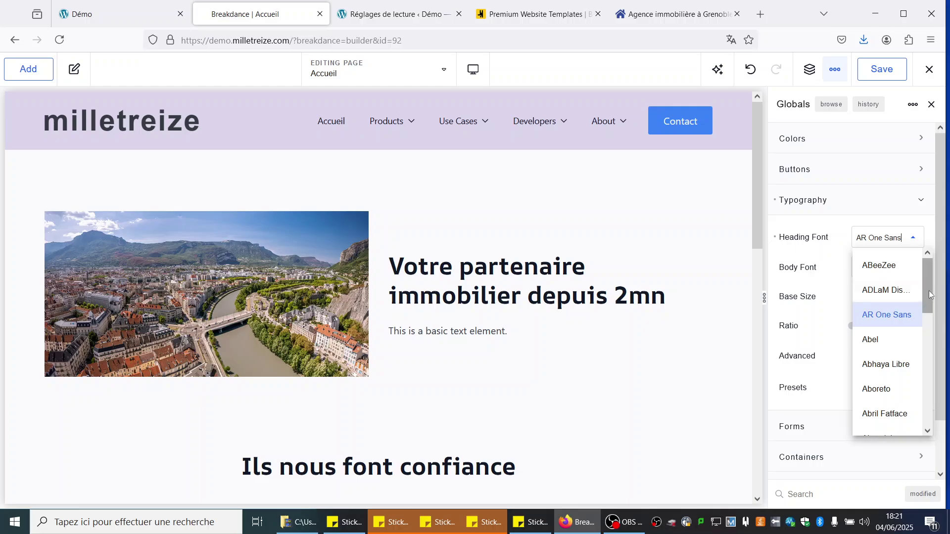
pyautogui.scroll(-4, 927, 311)
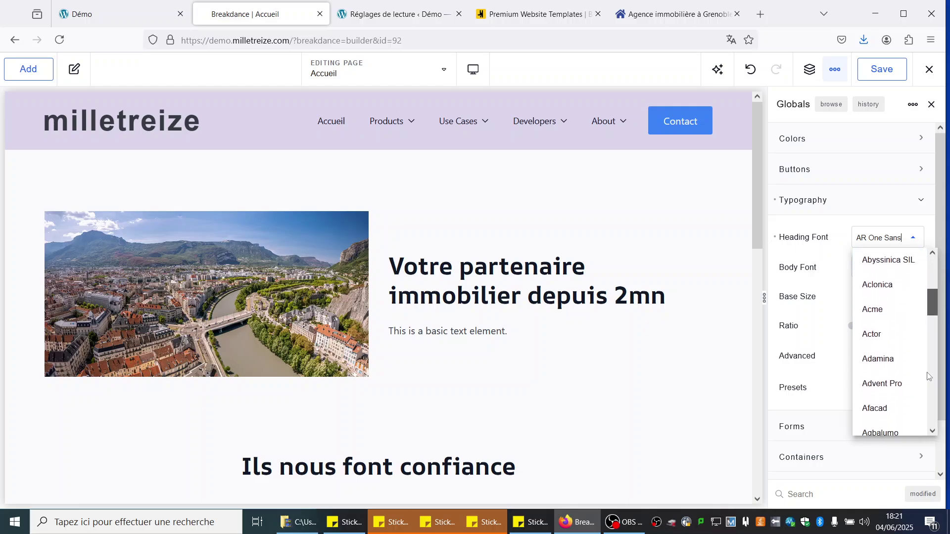
pyautogui.scroll(-3, 927, 375)
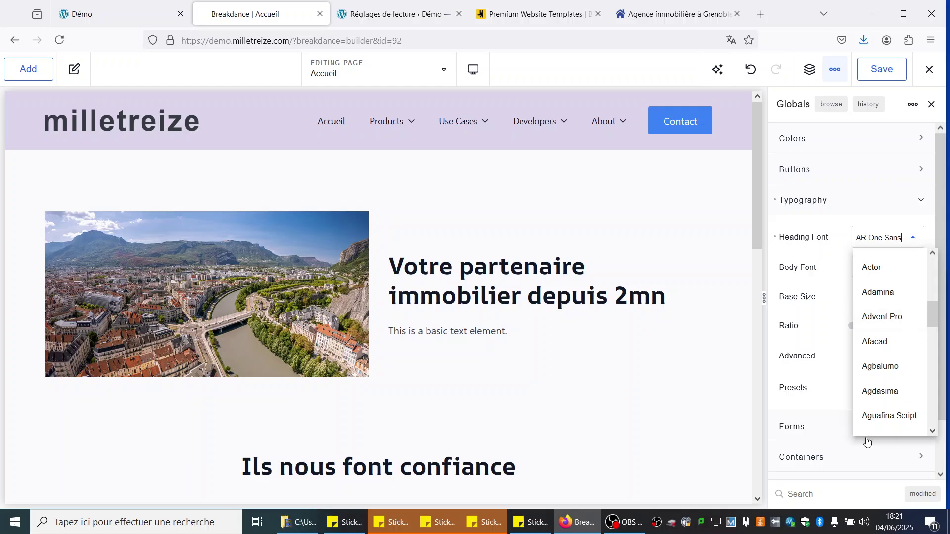
pyautogui.click(871, 414)
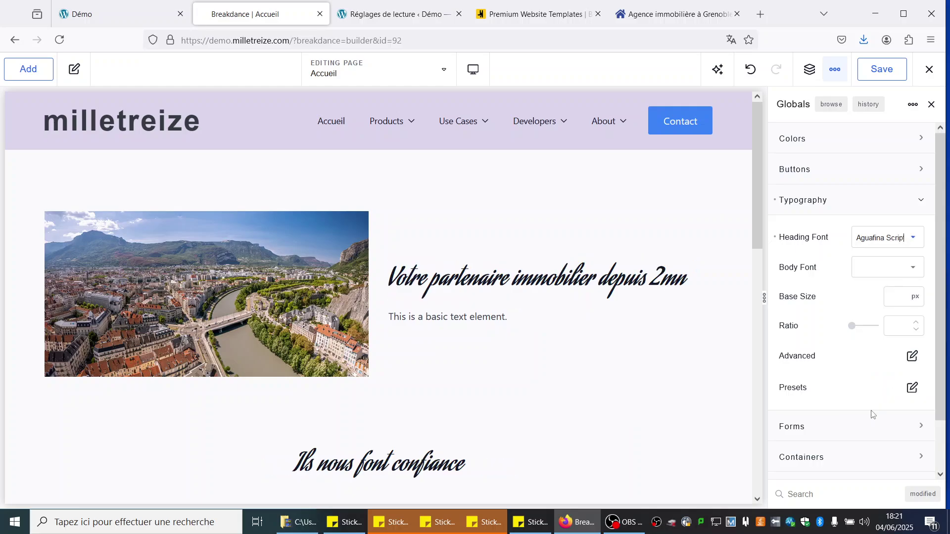
# Step: Set the global typography to heading font Actor, body font ADLaM Display, base size 20 px and ratio 1.18
pyautogui.click(863, 240)
pyautogui.click(869, 265)
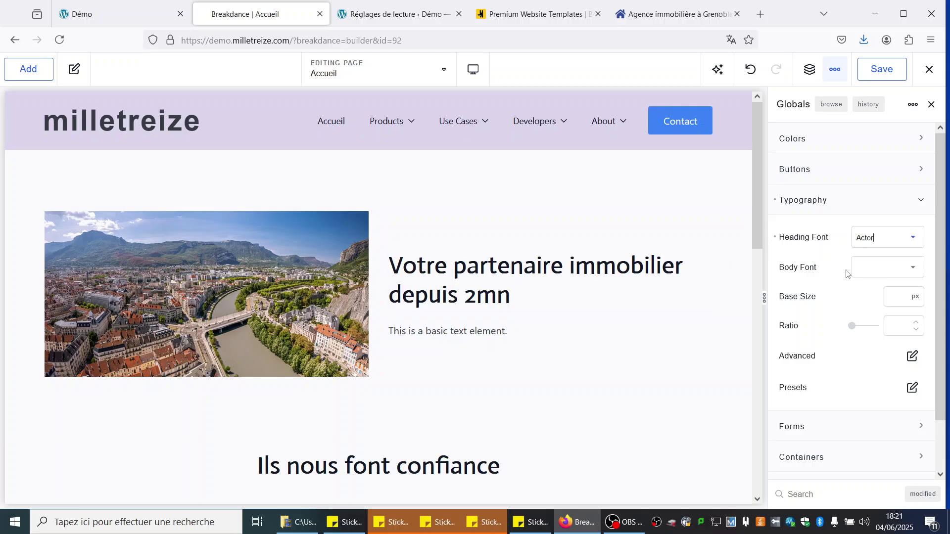
pyautogui.click(913, 266)
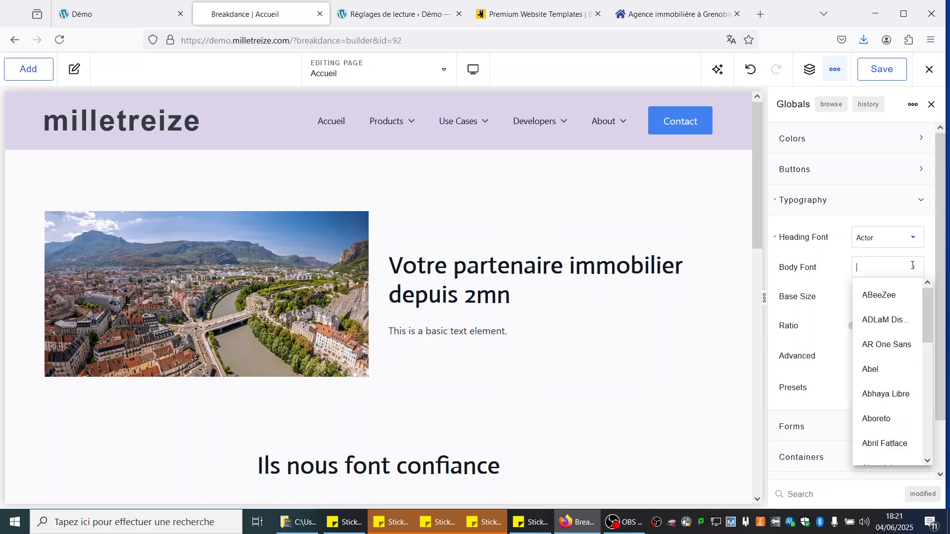
pyautogui.click(879, 323)
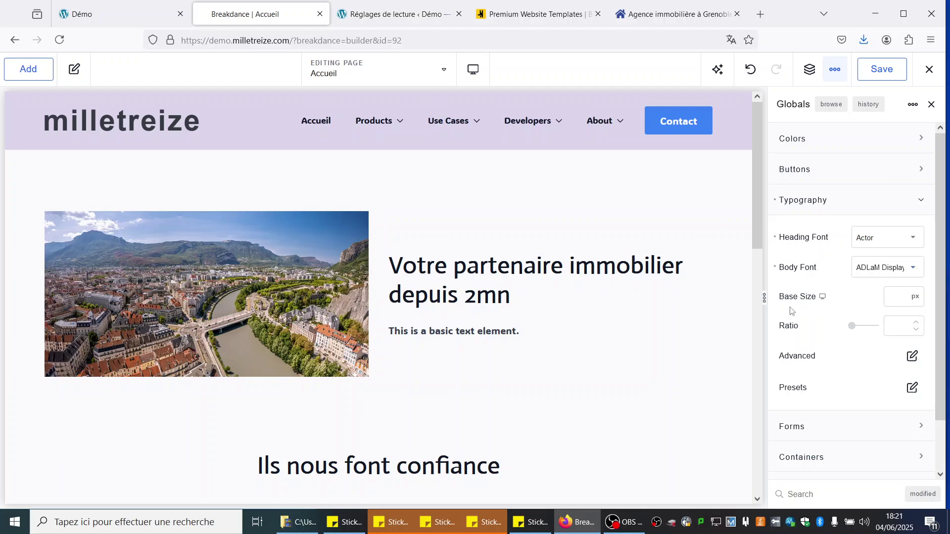
pyautogui.write('20')
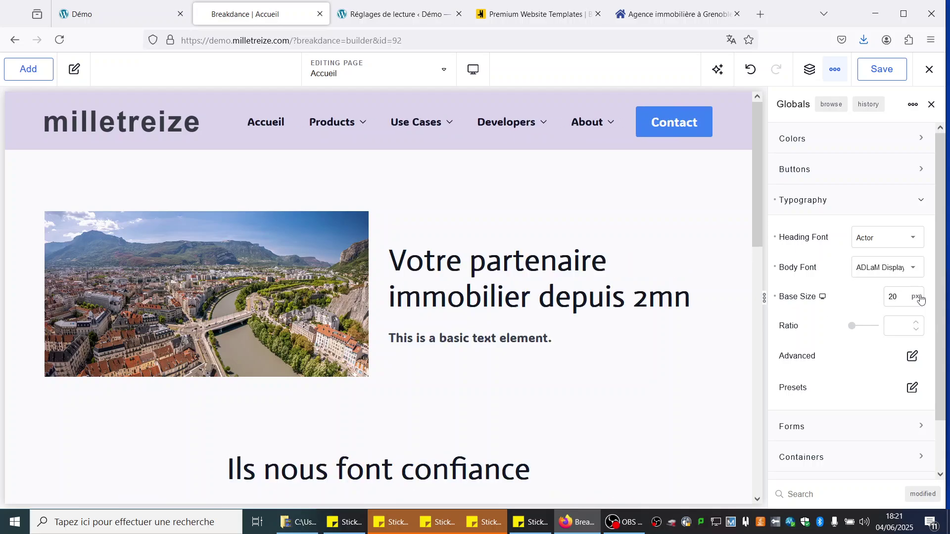
pyautogui.moveTo(851, 325); pyautogui.dragTo(855, 334)
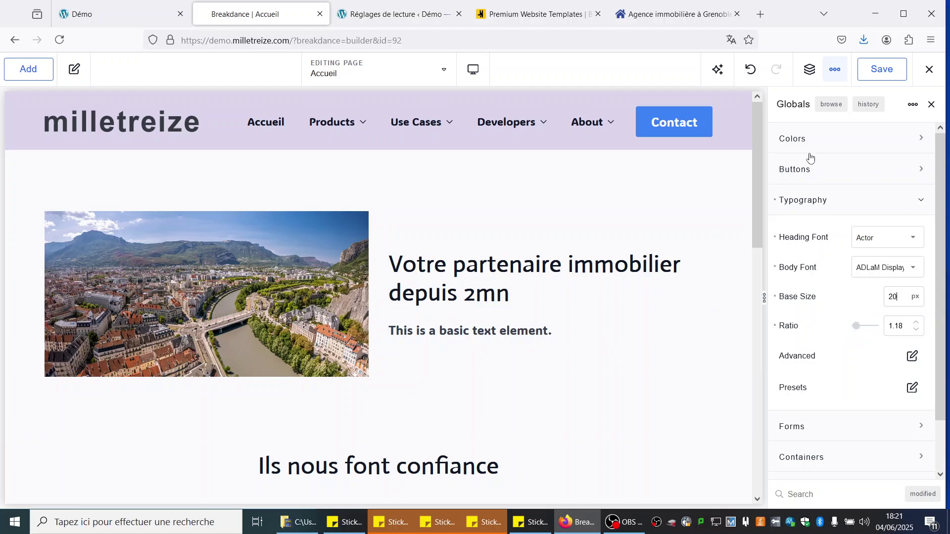
# Step: Set the global brand color to orange #DA642E and check it across the Accueil page
pyautogui.click(792, 138)
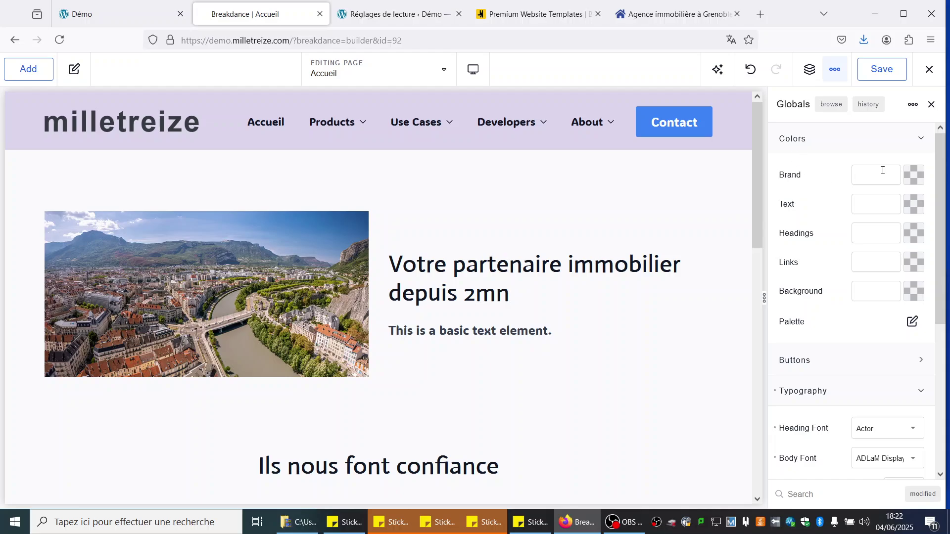
pyautogui.click(914, 175)
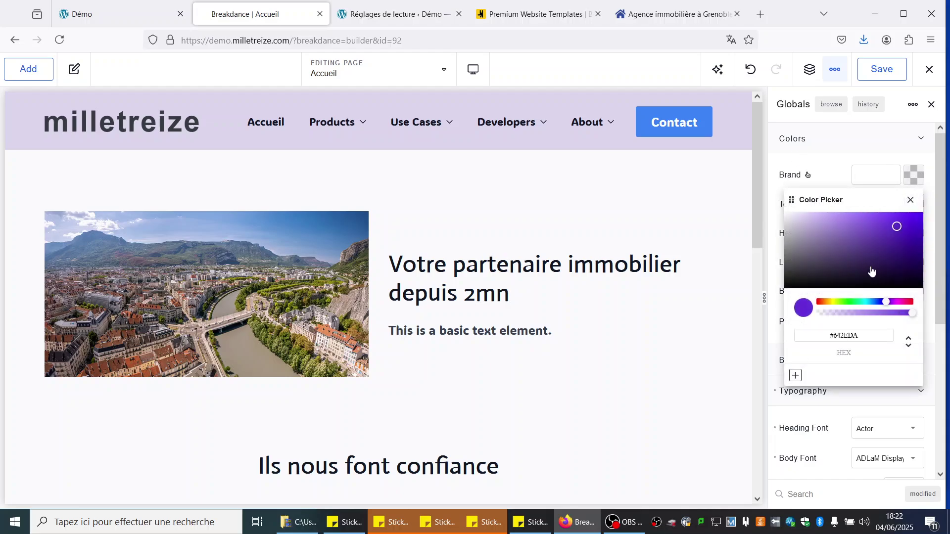
pyautogui.click(824, 303)
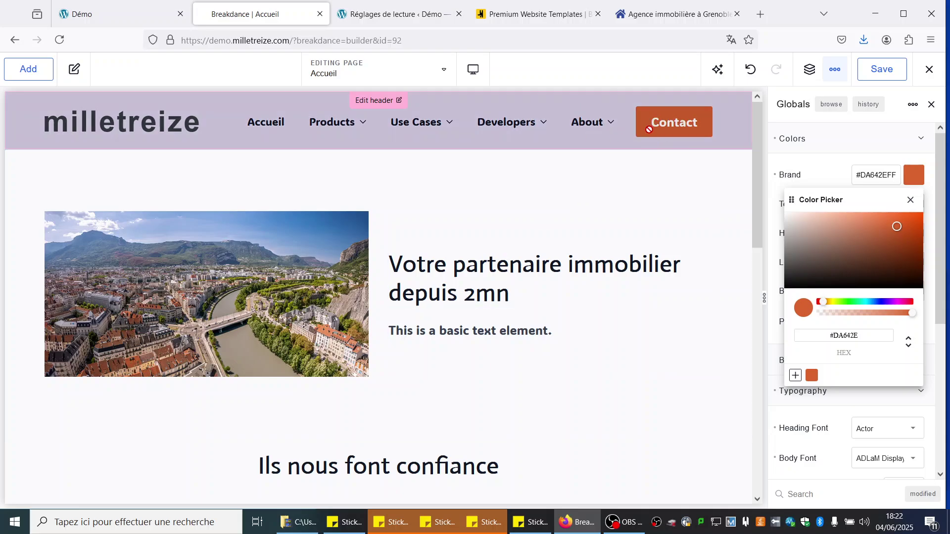
pyautogui.scroll(-6, 352, 385)
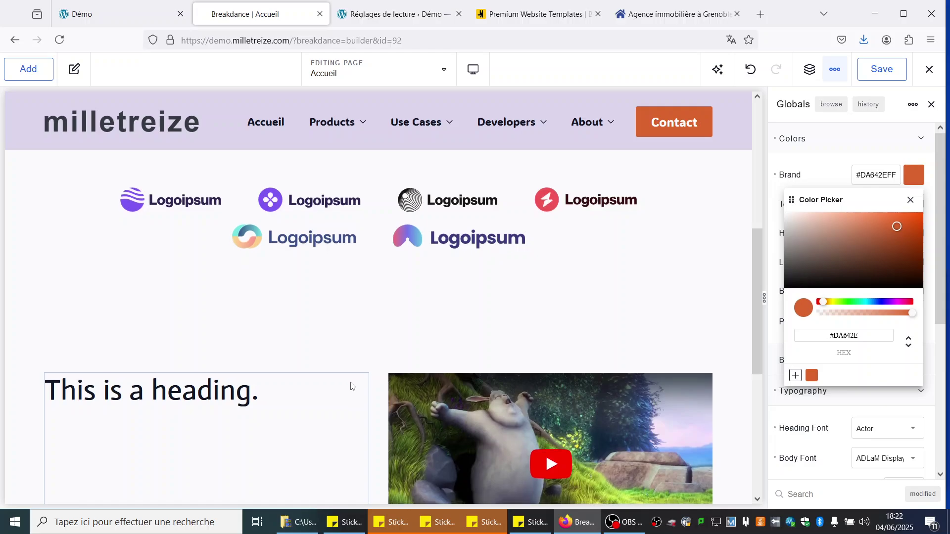
pyautogui.scroll(-6, 352, 388)
pyautogui.scroll(4, 289, 430)
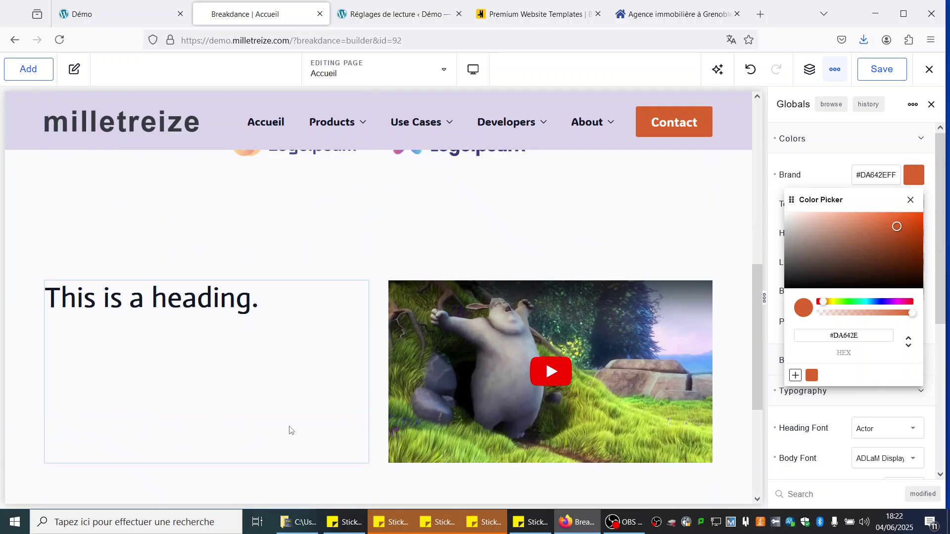
# Step: Change the global brand color to crimson #DA2E50 and save the global settings
pyautogui.scroll(3, 289, 430)
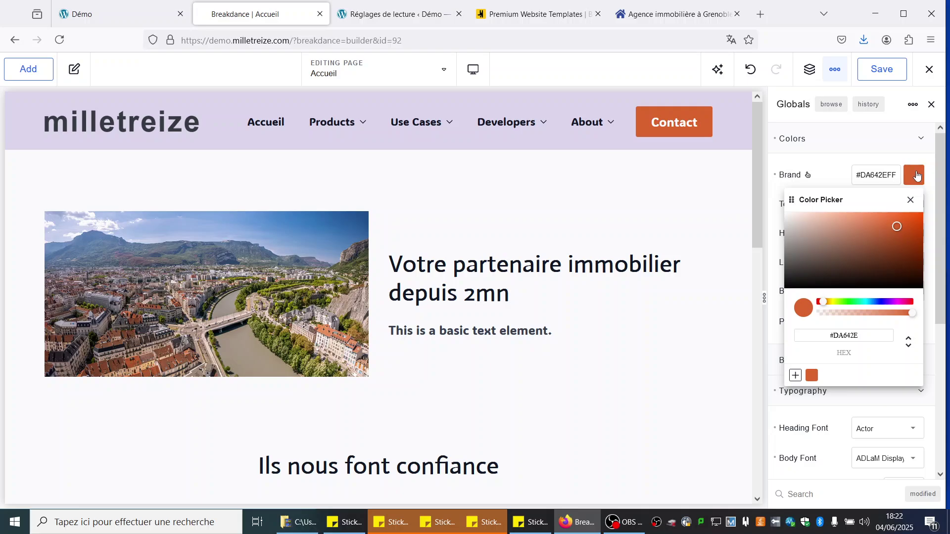
pyautogui.click(909, 302)
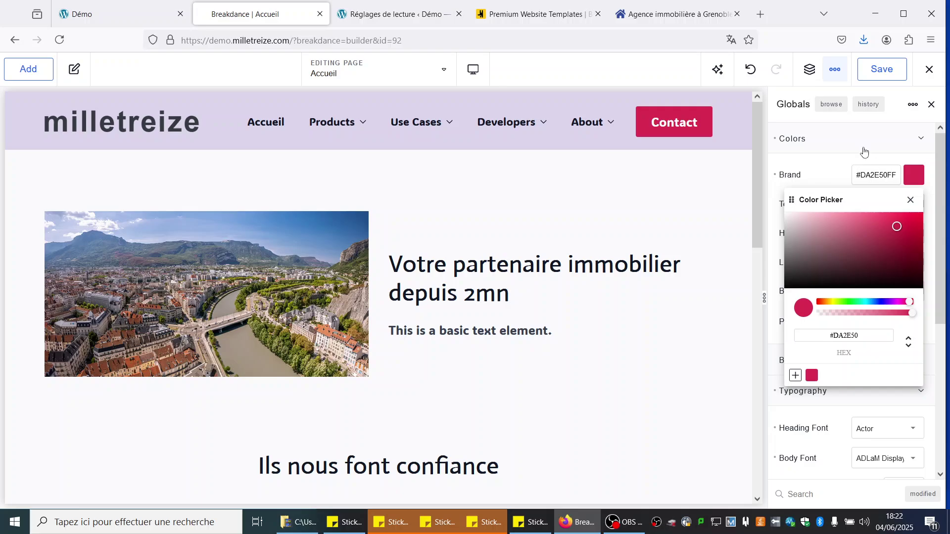
pyautogui.click(875, 71)
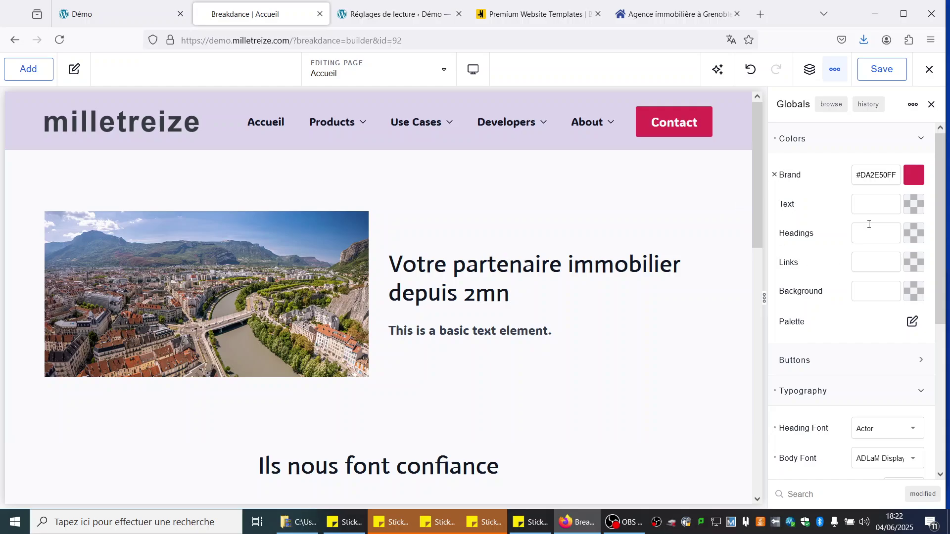
pyautogui.scroll(-5, 797, 409)
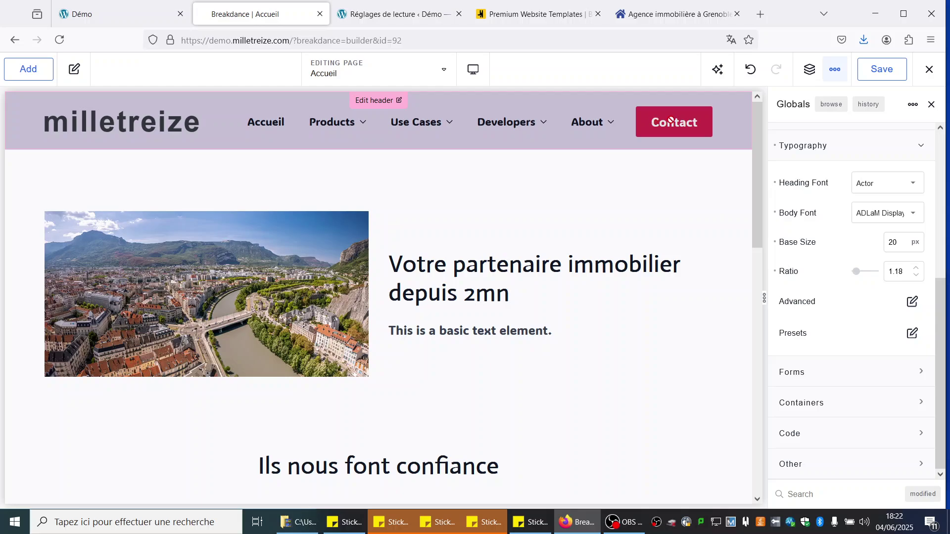
pyautogui.click(881, 68)
# Step: Reload the live Démo site and compare its fonts and brand color with the Accueil page in the builder
pyautogui.click(89, 14)
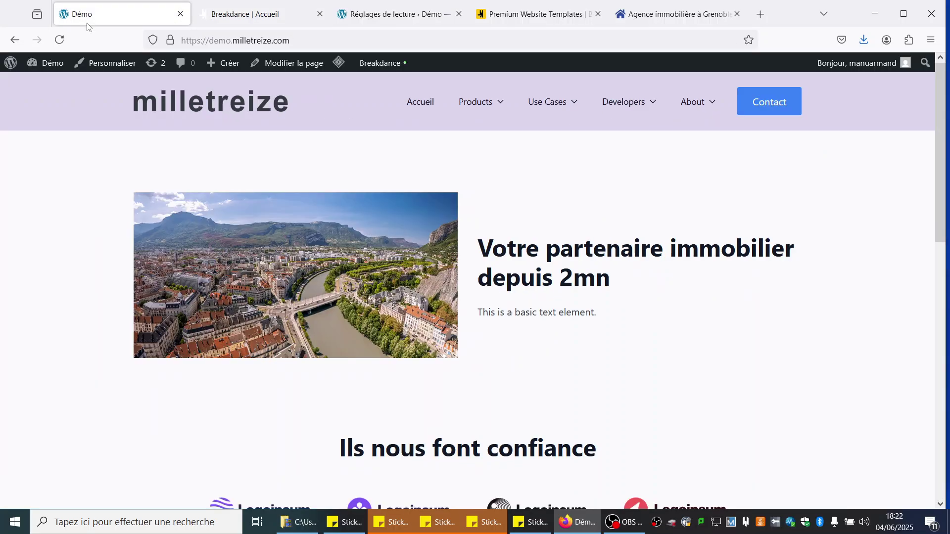
pyautogui.click(61, 39)
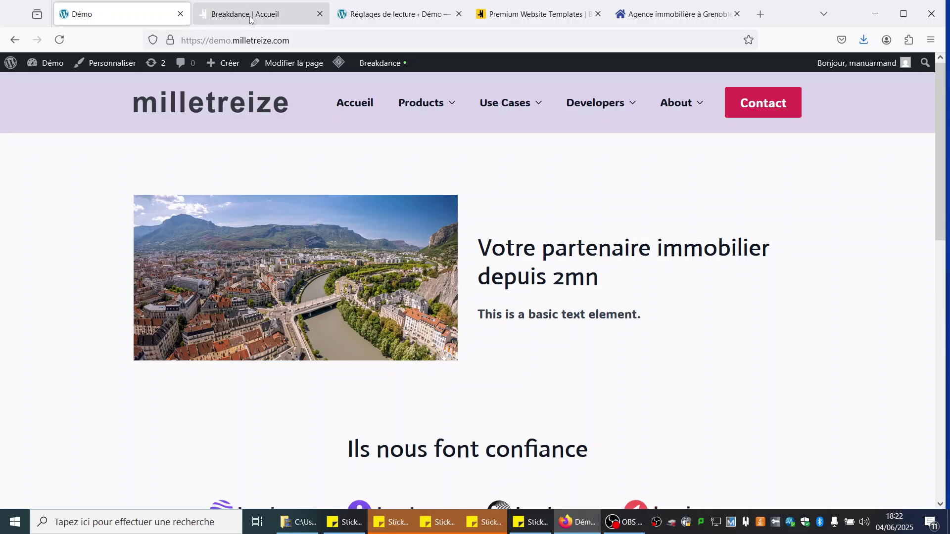
pyautogui.click(266, 17)
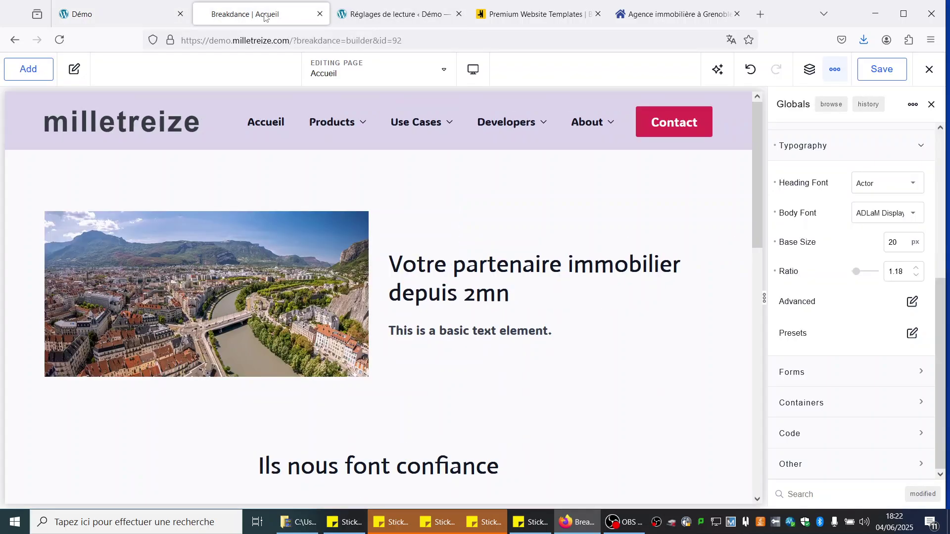
pyautogui.click(75, 17)
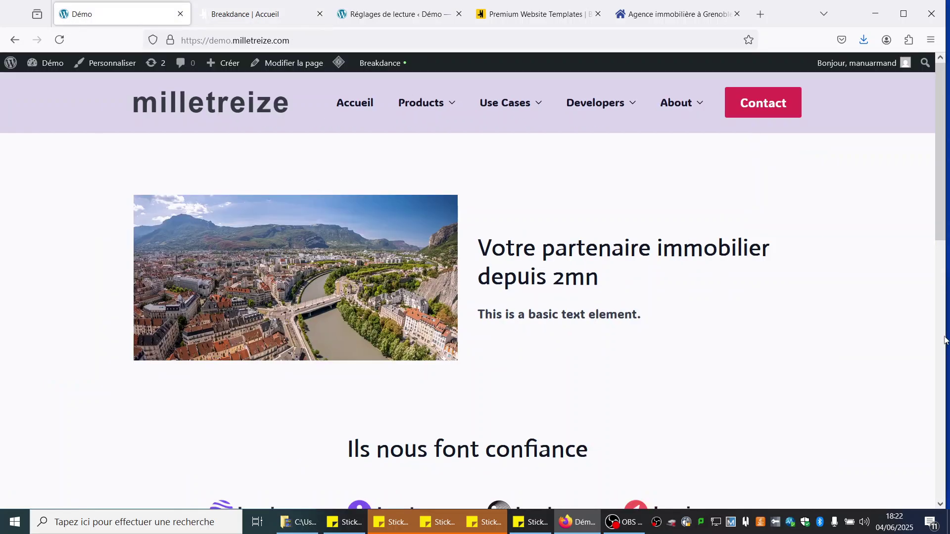
# Step: Check the live home page's mobile layout down to the footer in a phone-width browser window, then restore full width and return to the builder
pyautogui.moveTo(945, 336); pyautogui.dragTo(11, 368)
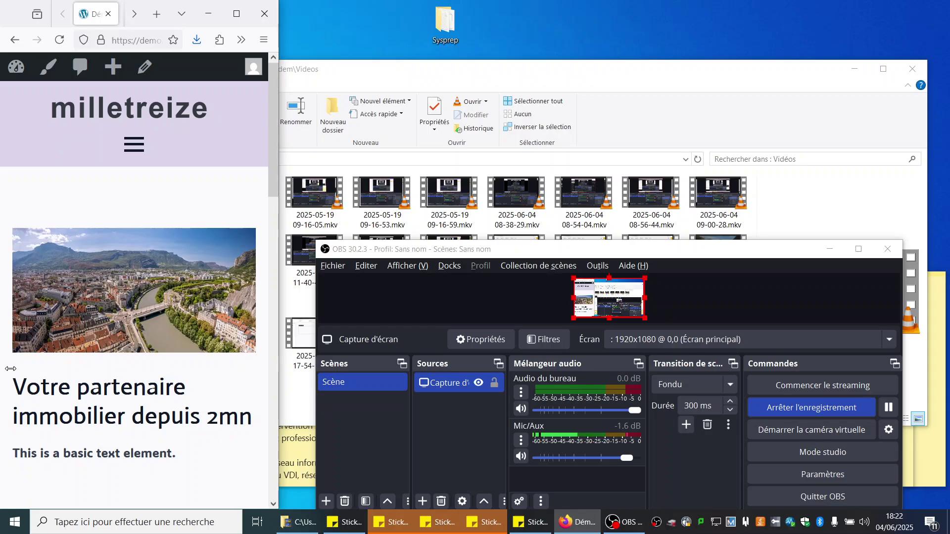
pyautogui.scroll(-10, 10, 369)
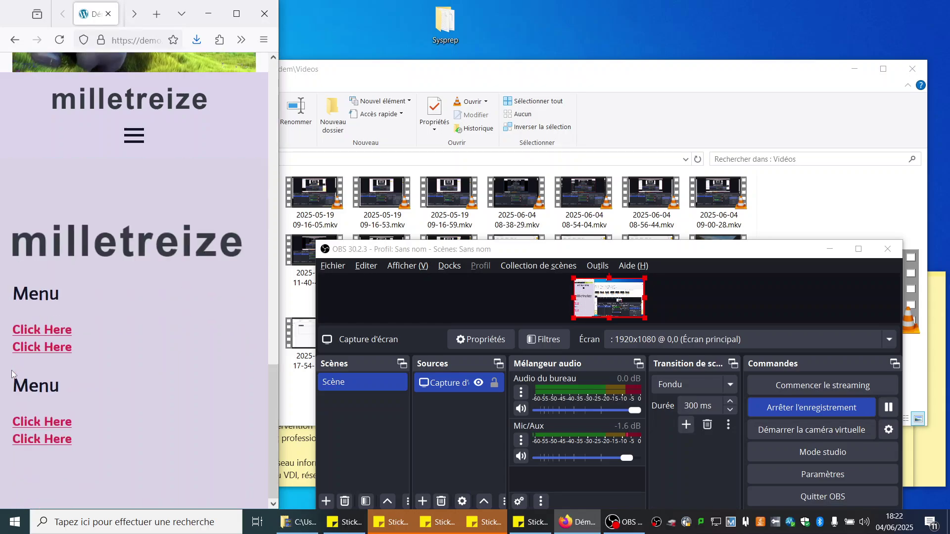
pyautogui.scroll(10, 12, 374)
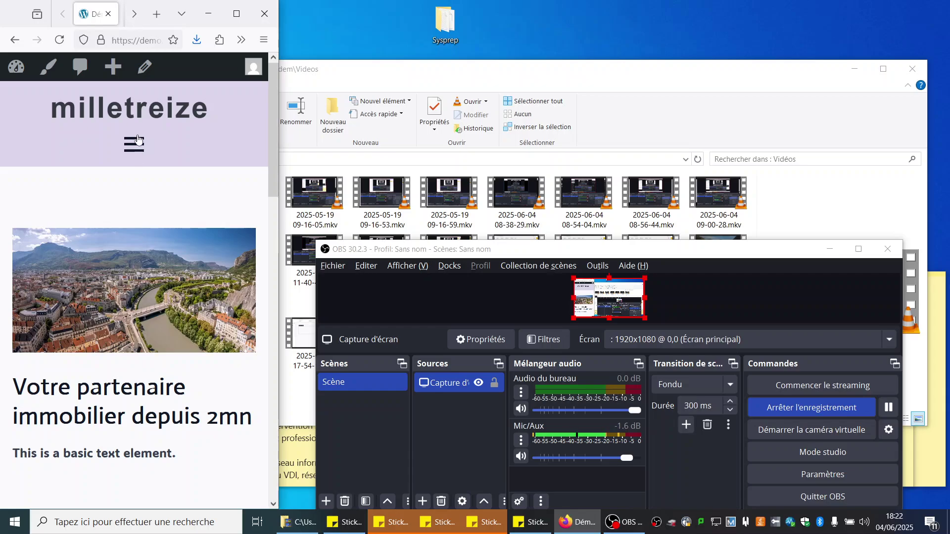
pyautogui.moveTo(281, 293); pyautogui.dragTo(944, 317)
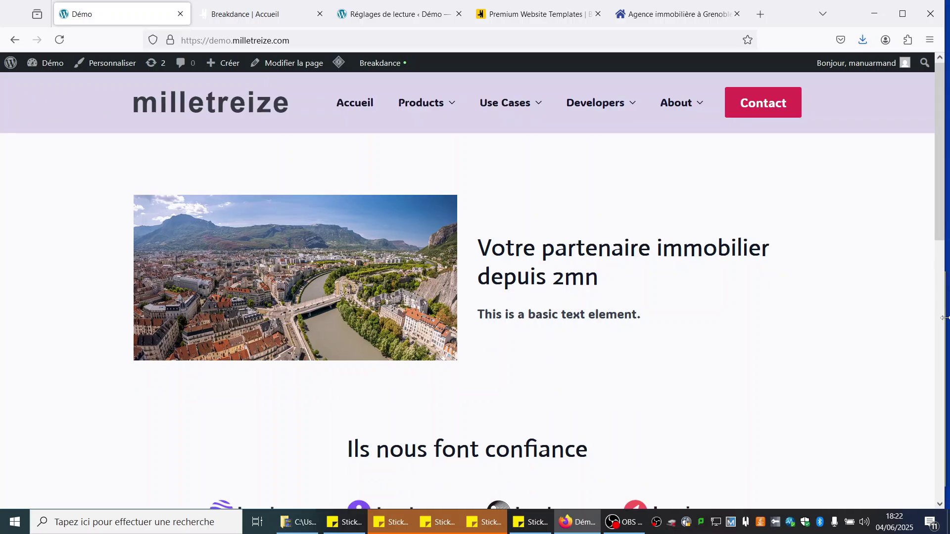
pyautogui.click(245, 13)
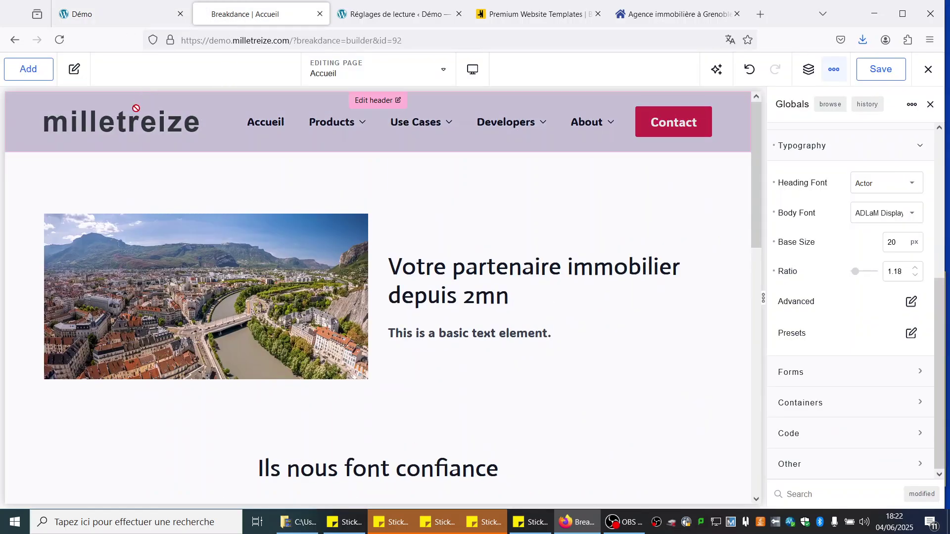